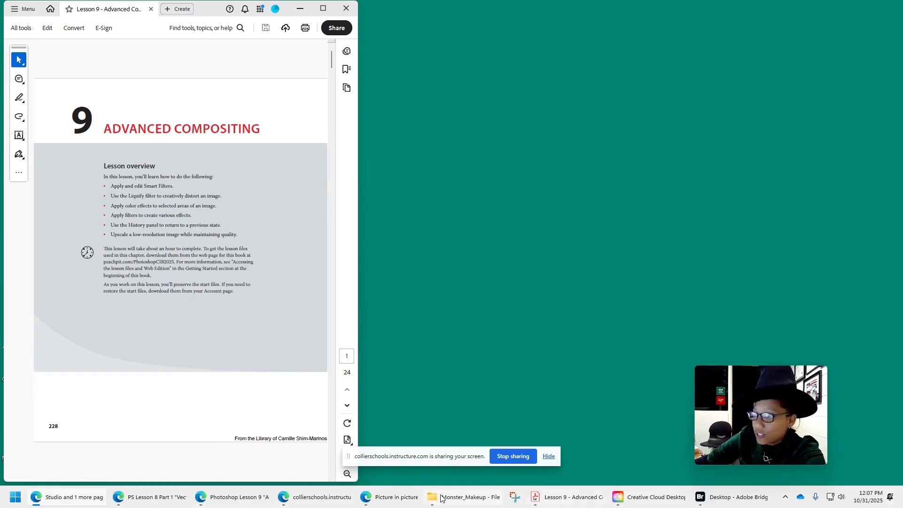
{"action": "left_click", "coordinate": [15, 498]}
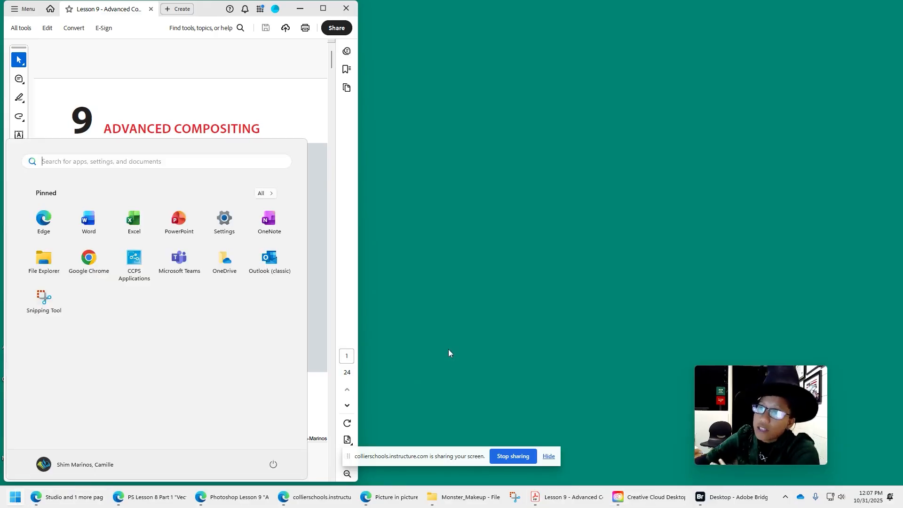
{"action": "left_click", "coordinate": [451, 325]}
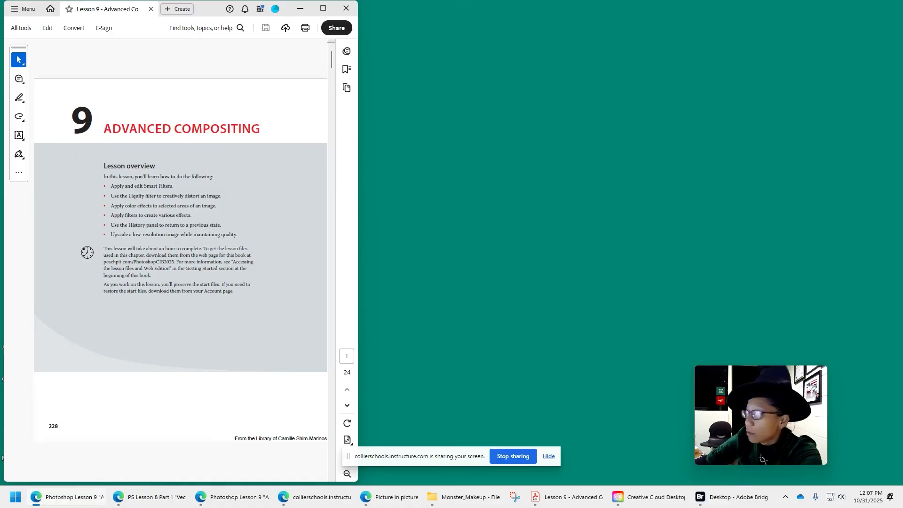
Page through the Lesson 9 PDF to the Getting started instructions.
{"action": "scroll", "coordinate": [212, 319], "scroll_direction": "down", "scroll_amount": 1}
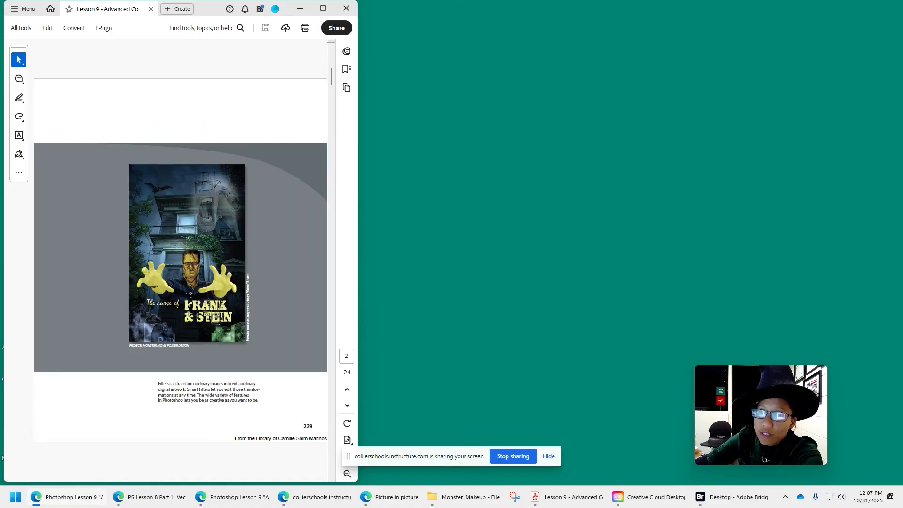
{"action": "scroll", "coordinate": [192, 278], "scroll_direction": "down", "scroll_amount": 1}
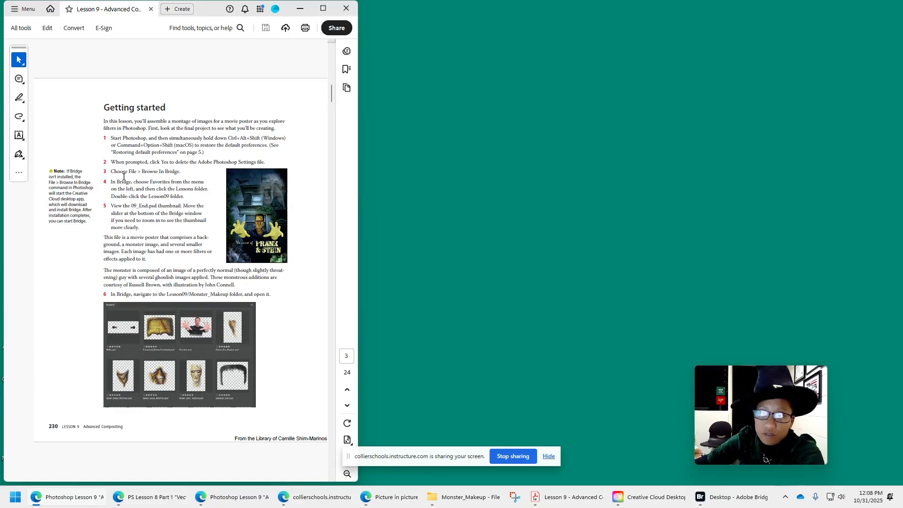
Switch to Adobe Bridge and browse through the Photoshop - 2025 lessons to the Lesson09/Monster_Makeup folder.
{"action": "left_click", "coordinate": [729, 497]}
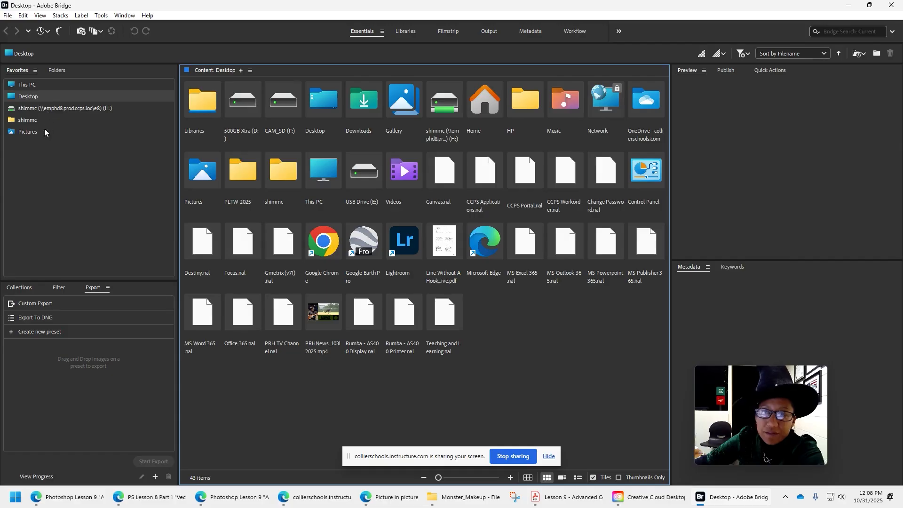
{"action": "left_click", "coordinate": [63, 107]}
{"action": "left_click", "coordinate": [52, 85]}
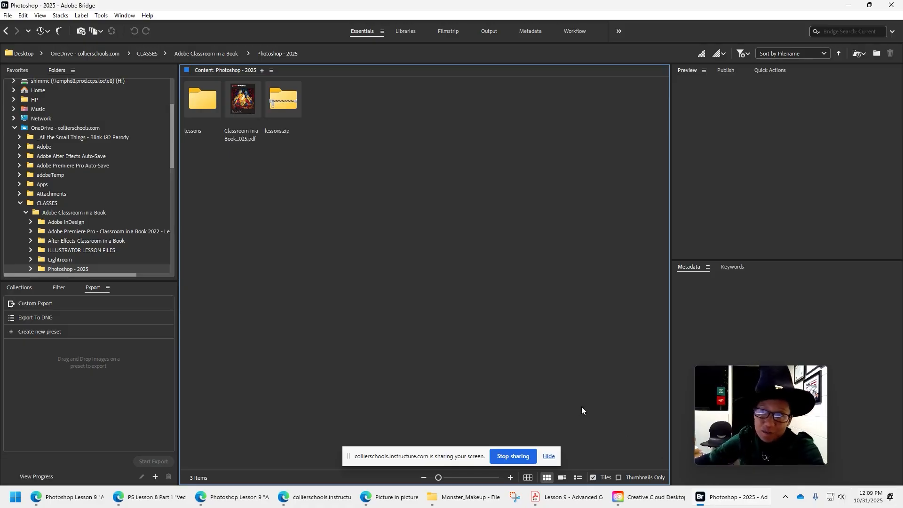
{"action": "double_click", "coordinate": [211, 110]}
{"action": "double_click", "coordinate": [210, 110]}
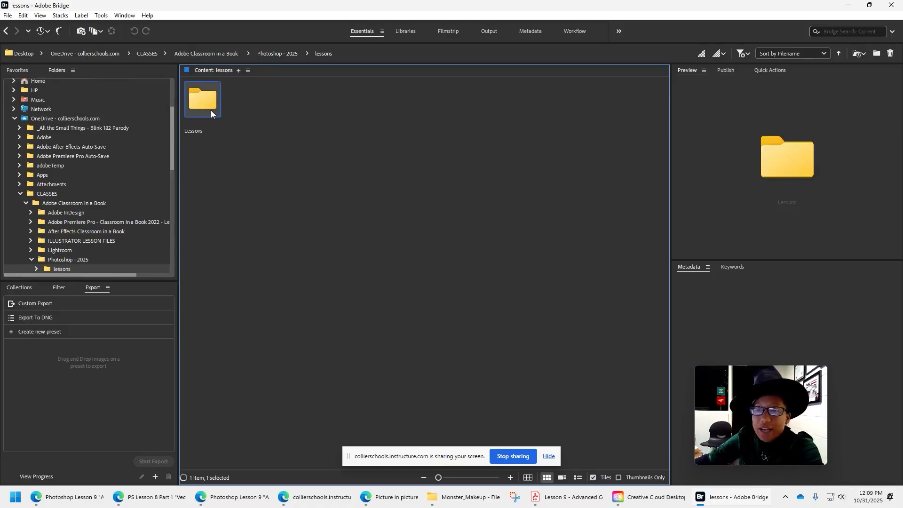
{"action": "double_click", "coordinate": [513, 103]}
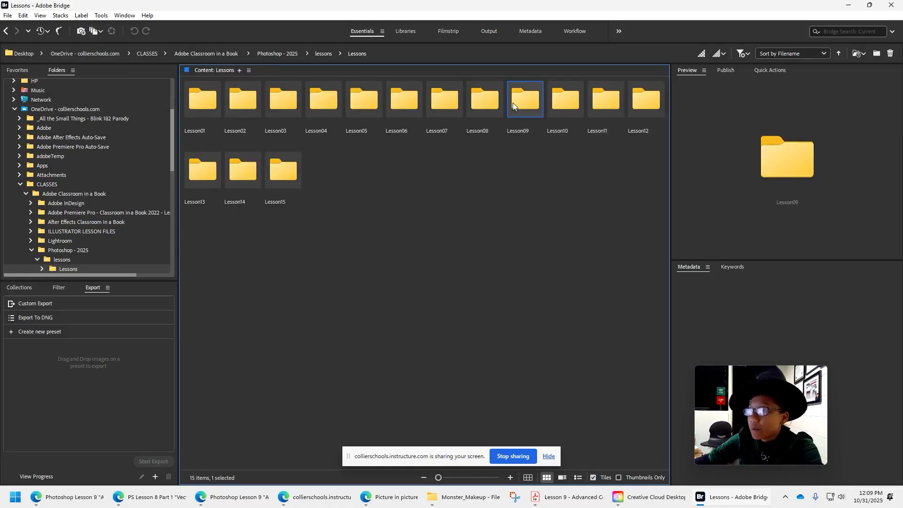
{"action": "left_click", "coordinate": [190, 95]}
{"action": "double_click", "coordinate": [190, 95]}
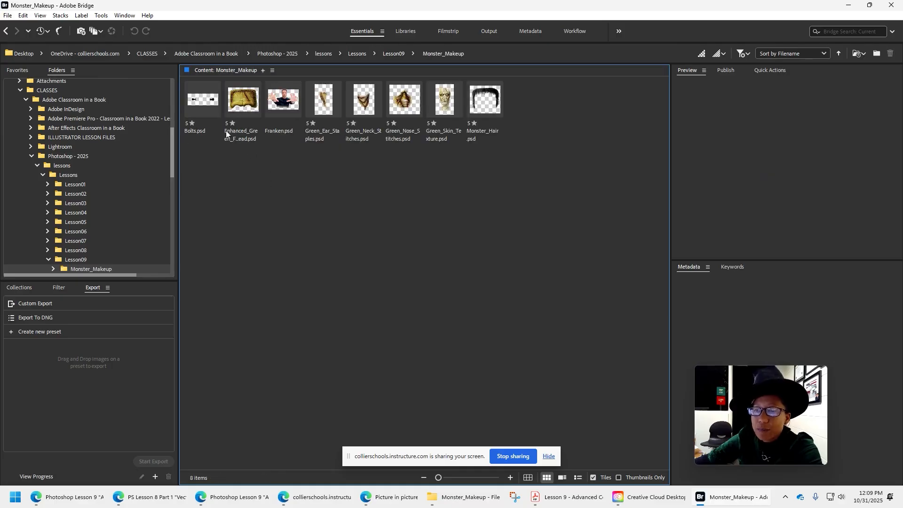
Select all files in the Monster_Makeup folder and, following the lesson PDF, load them into Photoshop as layers.
{"action": "left_click_drag", "start_coordinate": [536, 168], "coordinate": [207, 84]}
{"action": "left_click", "coordinate": [571, 498]}
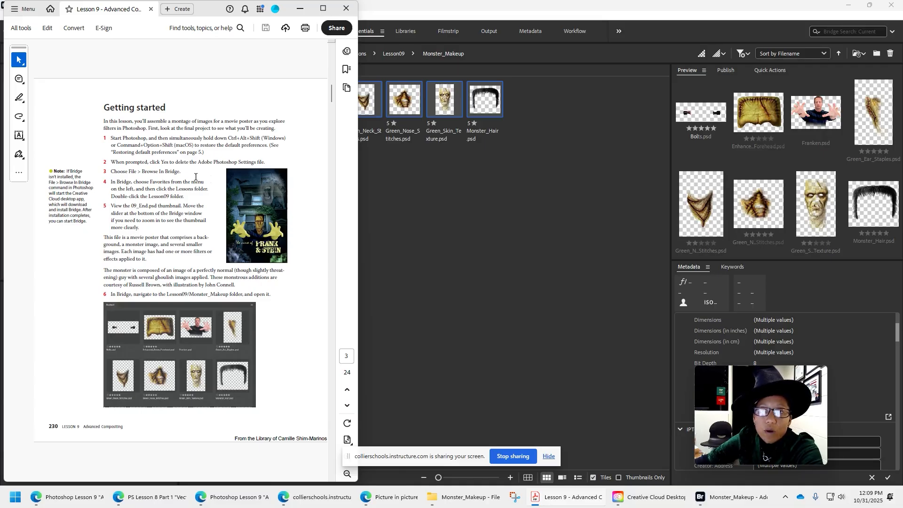
{"action": "scroll", "coordinate": [221, 303], "scroll_direction": "down", "scroll_amount": 3}
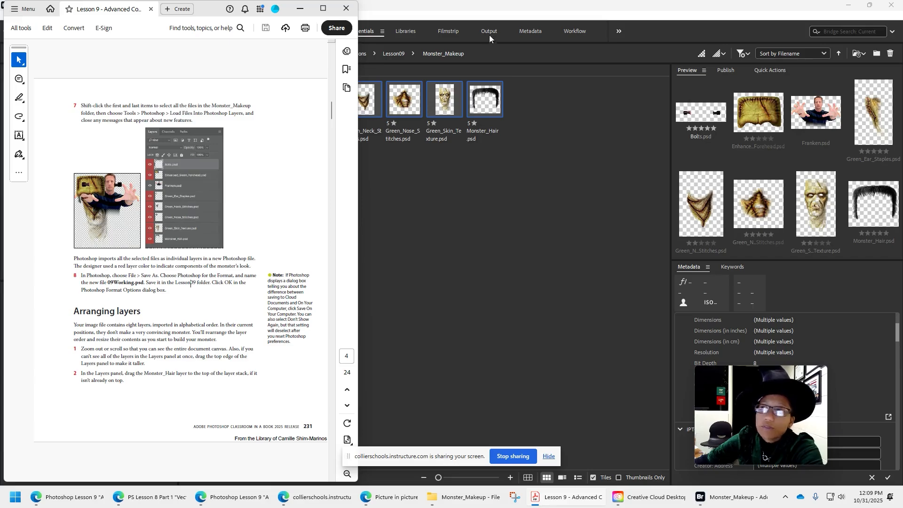
{"action": "left_click", "coordinate": [450, 18]}
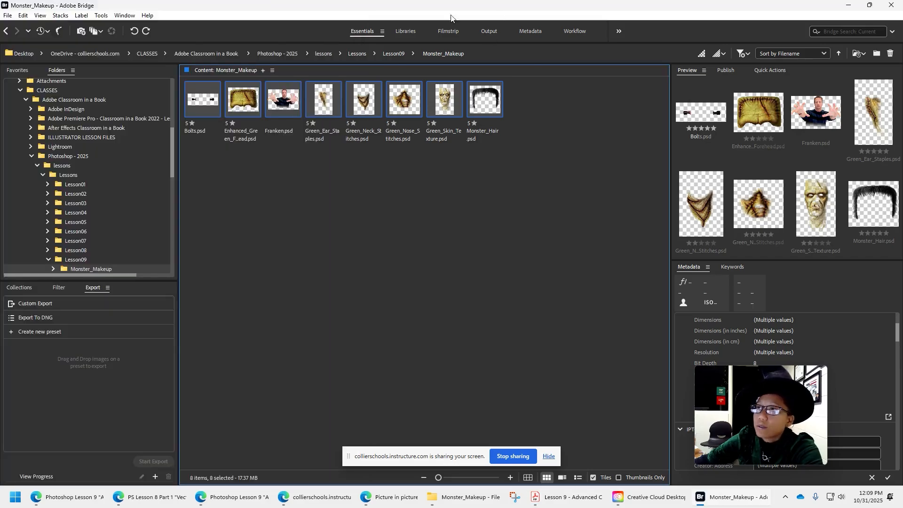
{"action": "left_click", "coordinate": [103, 16]}
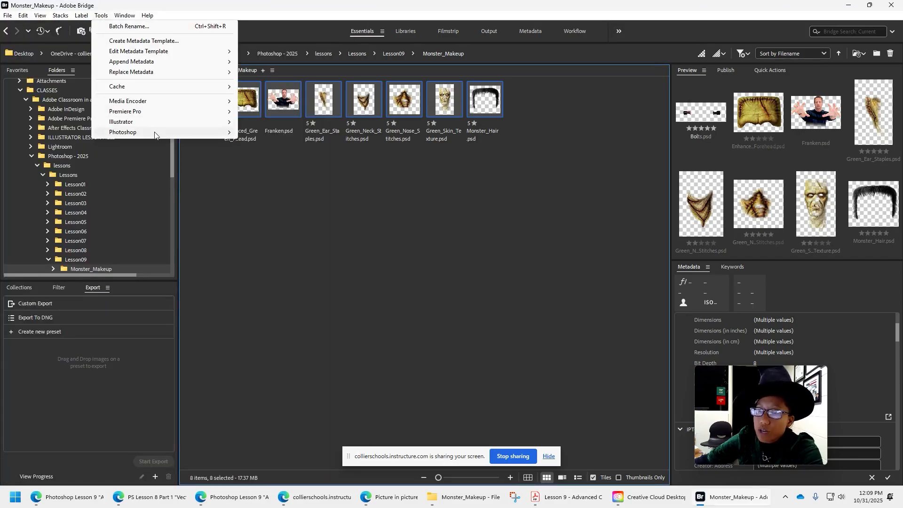
{"action": "mouse_move", "coordinate": [160, 136]}
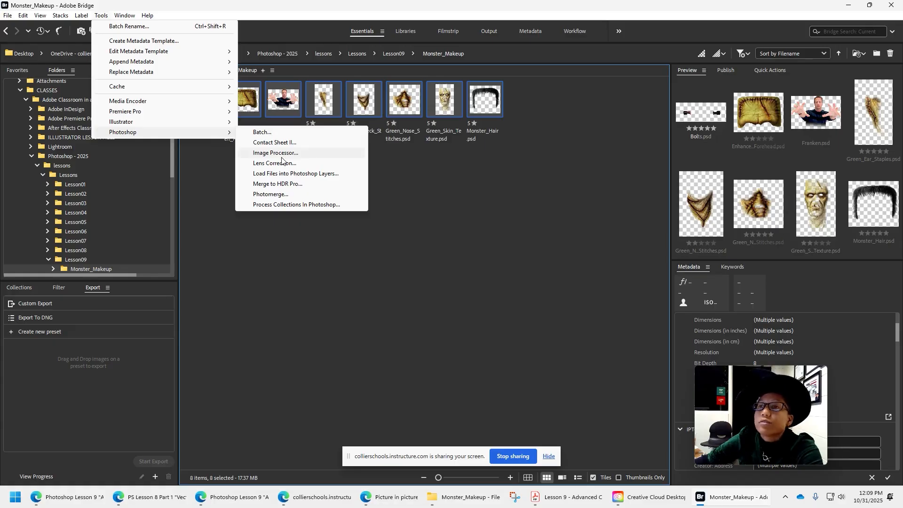
{"action": "left_click", "coordinate": [294, 173]}
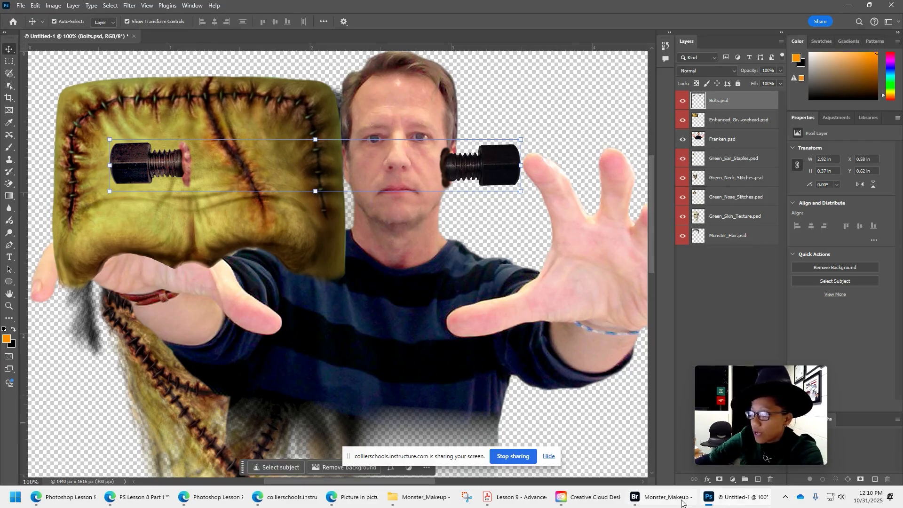
Check the PDF's save instructions, then save the layered document in Photoshop format as 09Working in the Lesson09 folder.
{"action": "left_click", "coordinate": [515, 497]}
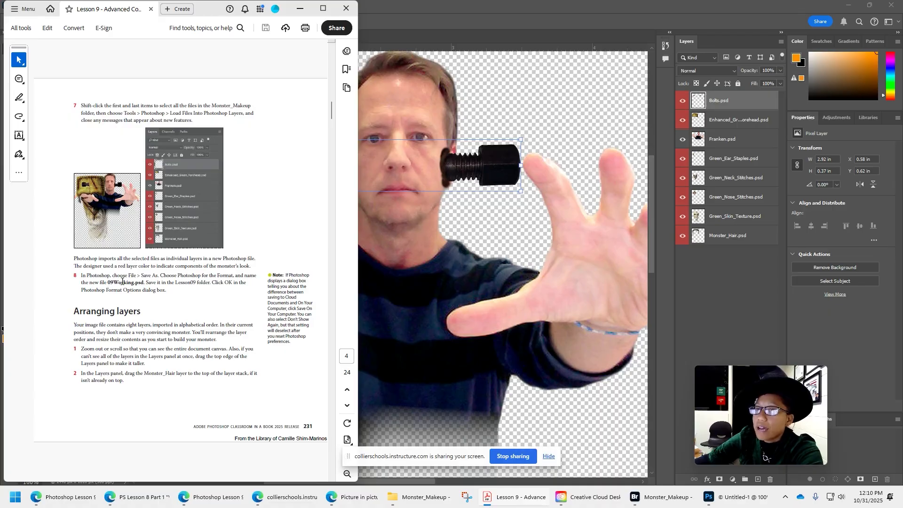
{"action": "left_click", "coordinate": [641, 3]}
{"action": "left_click", "coordinate": [21, 6]}
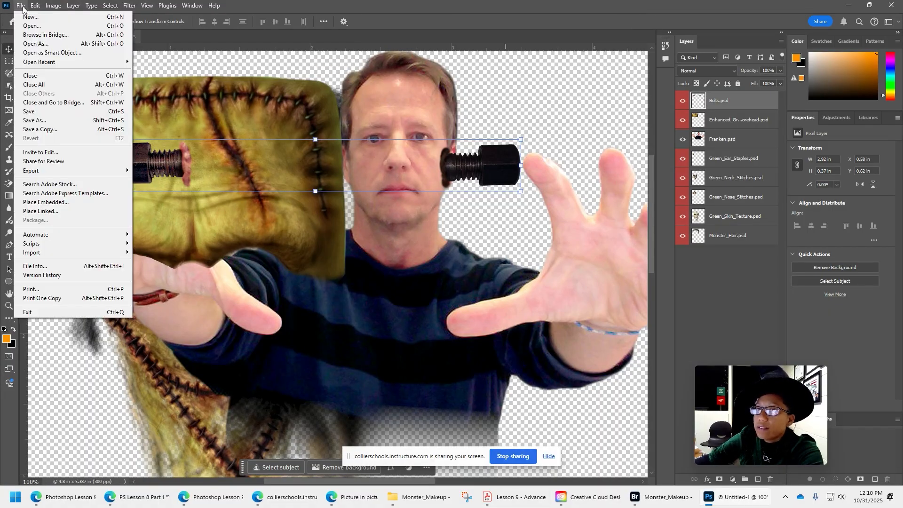
{"action": "left_click", "coordinate": [39, 122]}
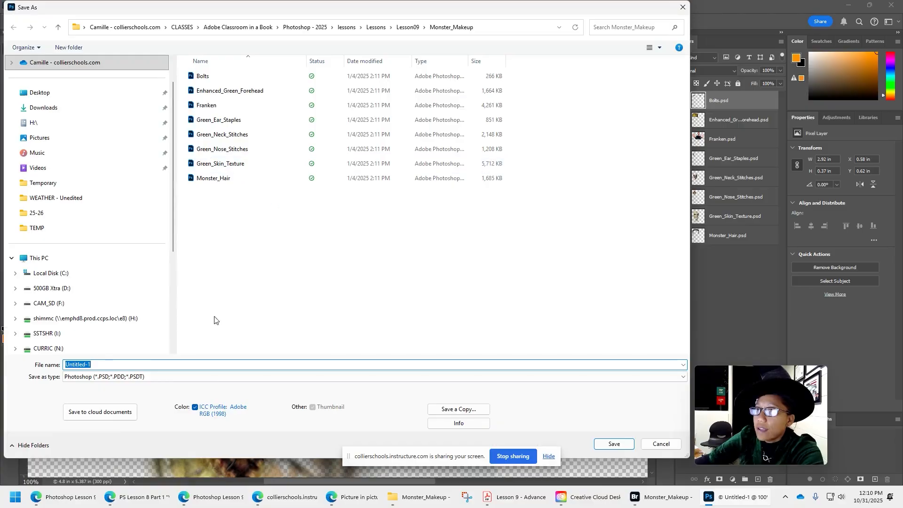
{"action": "left_click", "coordinate": [408, 27]}
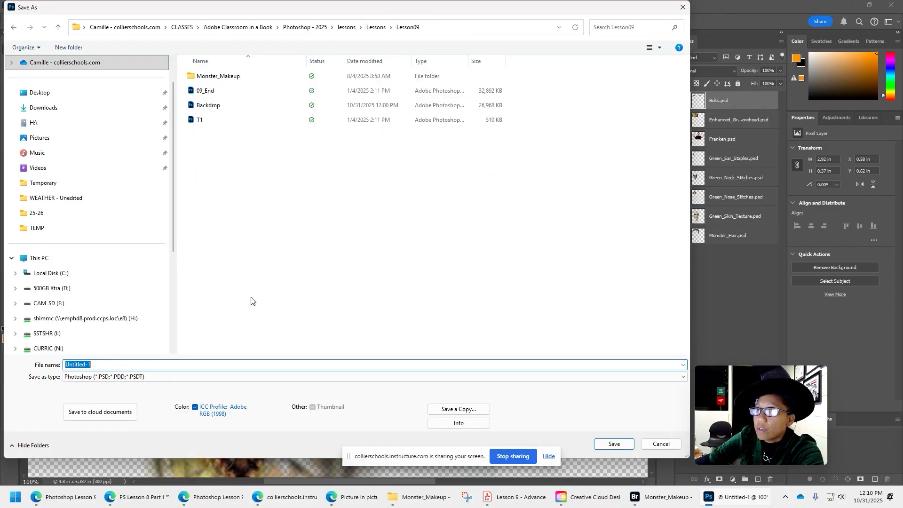
{"action": "left_click", "coordinate": [176, 364]}
{"action": "key", "text": "ctrl+a"}
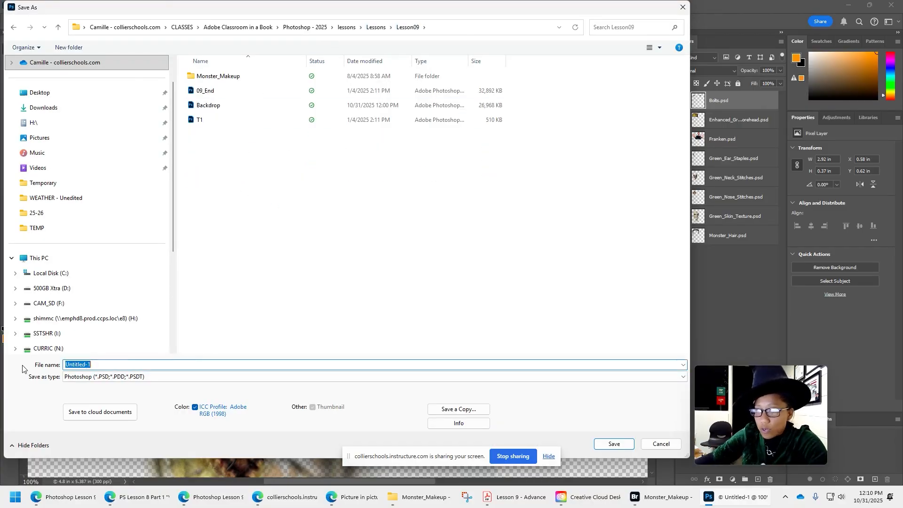
{"action": "type", "text": "90"}
{"action": "key", "text": "BackSpace"}
{"action": "key", "text": "BackSpace"}
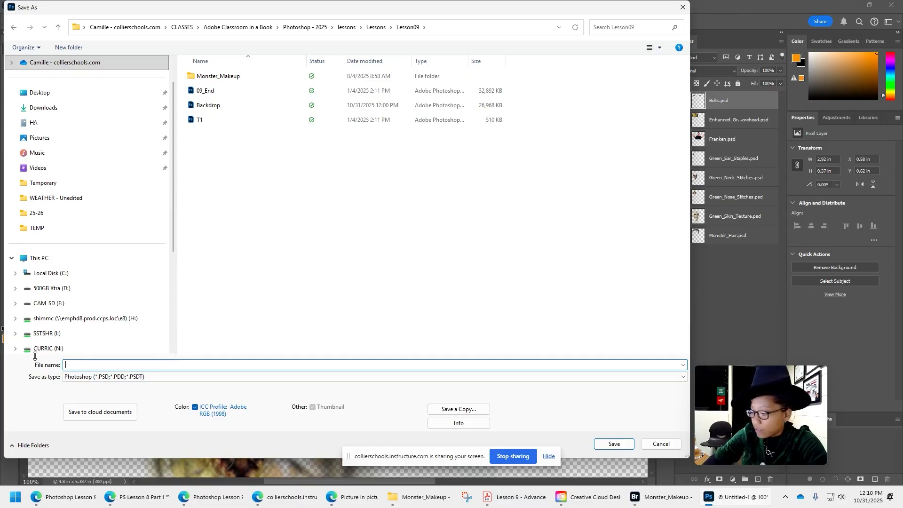
{"action": "type", "text": "09Working"}
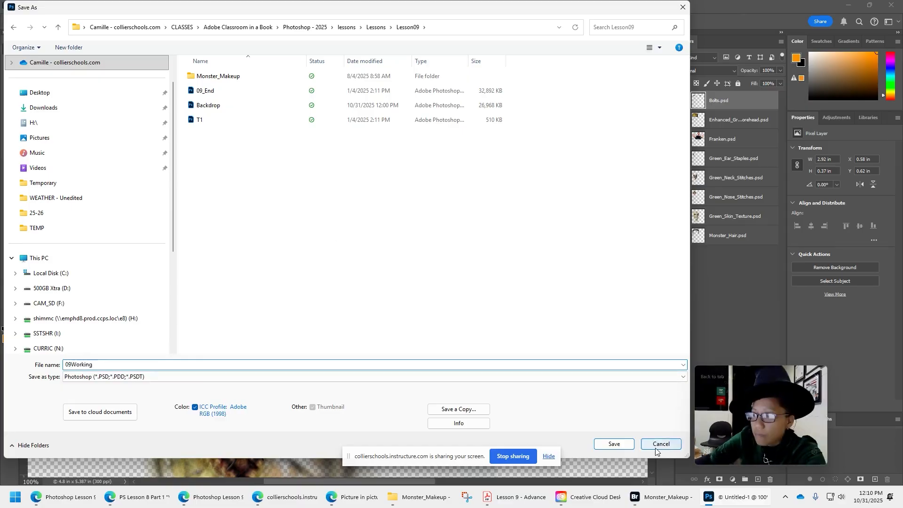
{"action": "left_click", "coordinate": [623, 445]}
{"action": "left_click", "coordinate": [564, 142]}
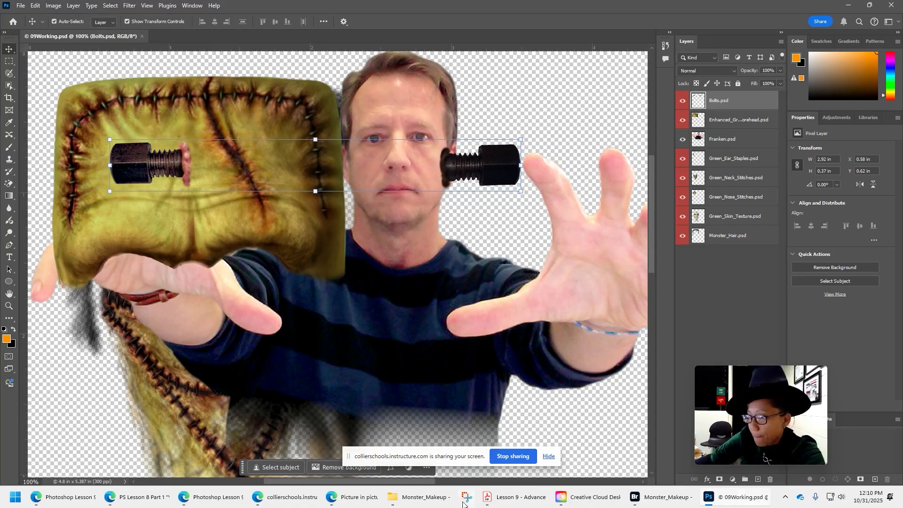
Place the Photoshop window beside the lesson PDF and resize it to fit the remaining screen width.
{"action": "left_click", "coordinate": [529, 500]}
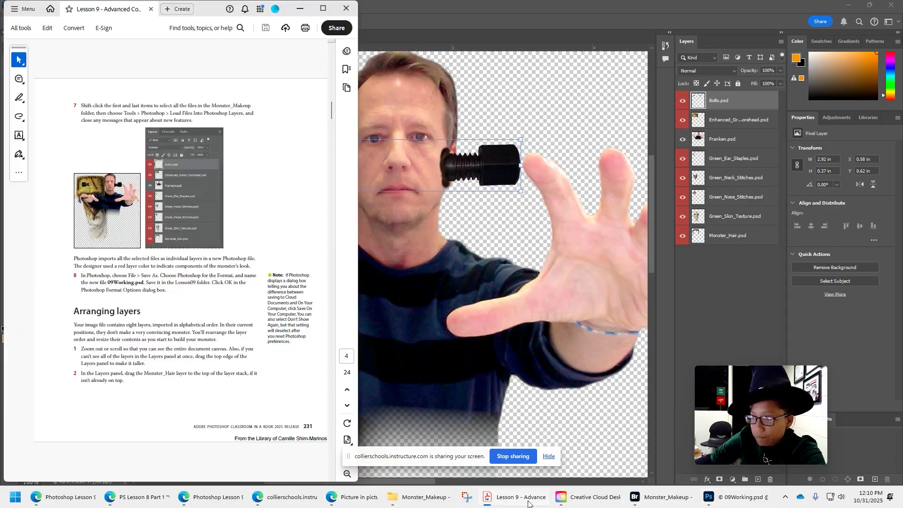
{"action": "left_click_drag", "start_coordinate": [512, 4], "coordinate": [533, 3]}
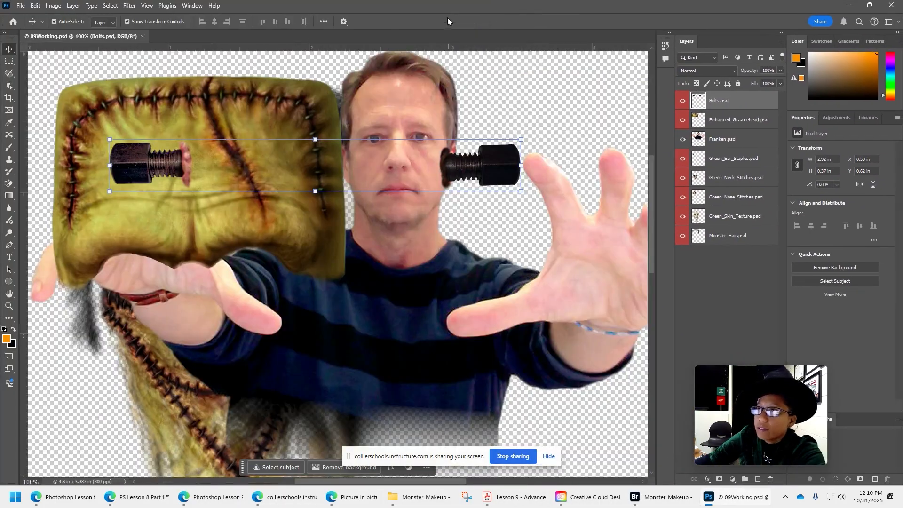
{"action": "left_click_drag", "start_coordinate": [447, 7], "coordinate": [675, 37]}
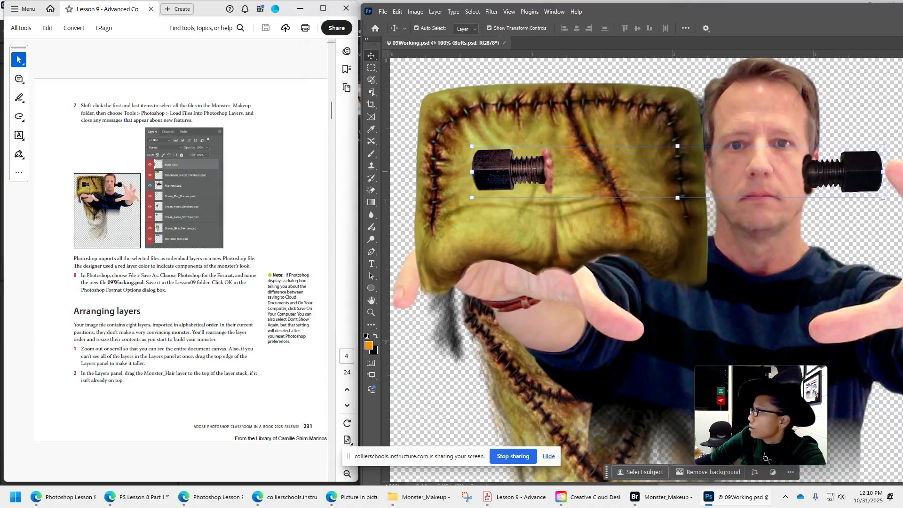
{"action": "mouse_move", "coordinate": [902, 206]}
{"action": "left_mouse_down"}
{"action": "mouse_move", "coordinate": [828, 208]}
{"action": "mouse_move", "coordinate": [895, 208]}
{"action": "left_mouse_up"}
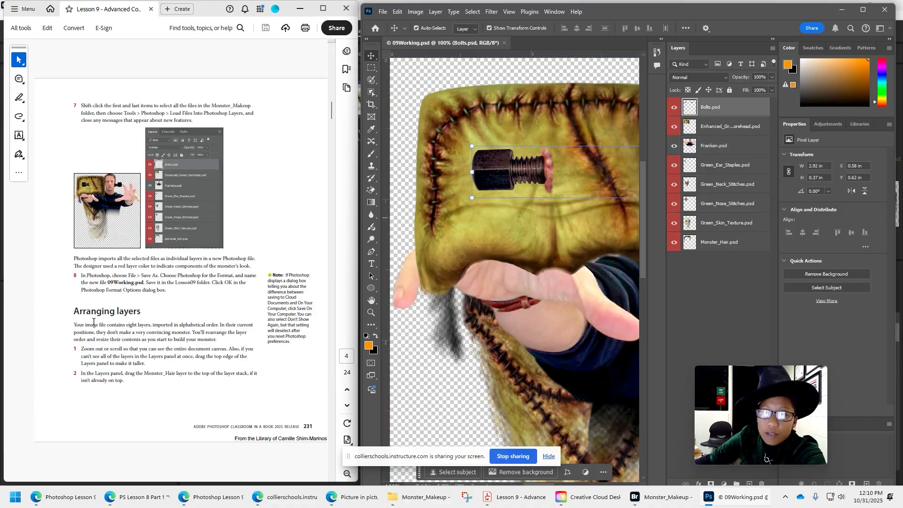
Zoom out until the entire 09Working.psd canvas is visible, and leave no layer selected.
{"action": "scroll", "coordinate": [137, 349], "scroll_direction": "down", "scroll_amount": 1}
{"action": "scroll", "coordinate": [141, 332], "scroll_direction": "up", "scroll_amount": 1}
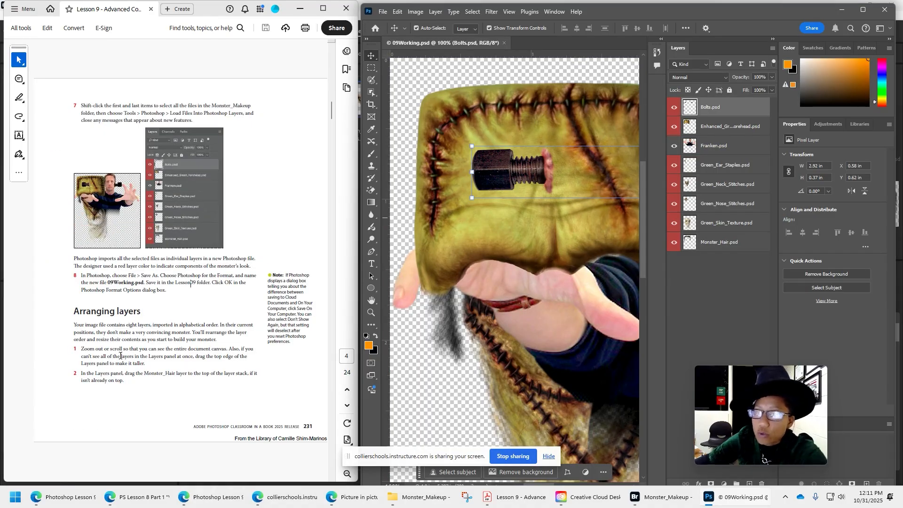
{"action": "left_click", "coordinate": [541, 226]}
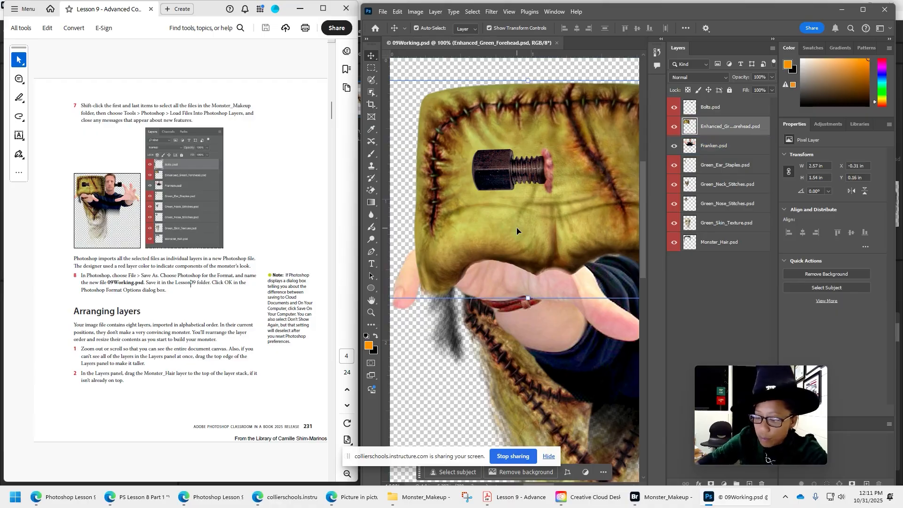
{"action": "scroll", "coordinate": [517, 229], "scroll_direction": "right", "scroll_amount": 1}
{"action": "scroll", "coordinate": [516, 229], "scroll_direction": "right", "scroll_amount": 4}
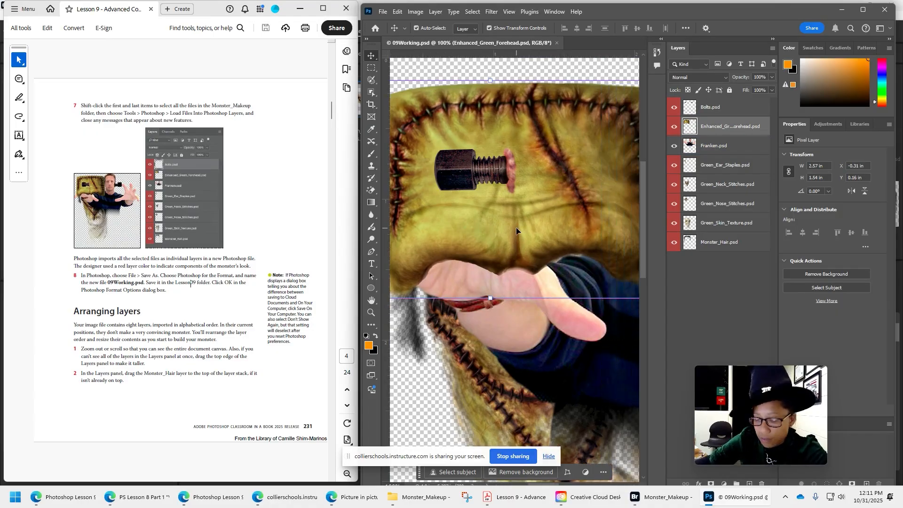
{"action": "scroll", "coordinate": [517, 230], "scroll_direction": "down", "scroll_amount": 2}
{"action": "scroll", "coordinate": [516, 231], "scroll_direction": "down", "scroll_amount": 2}
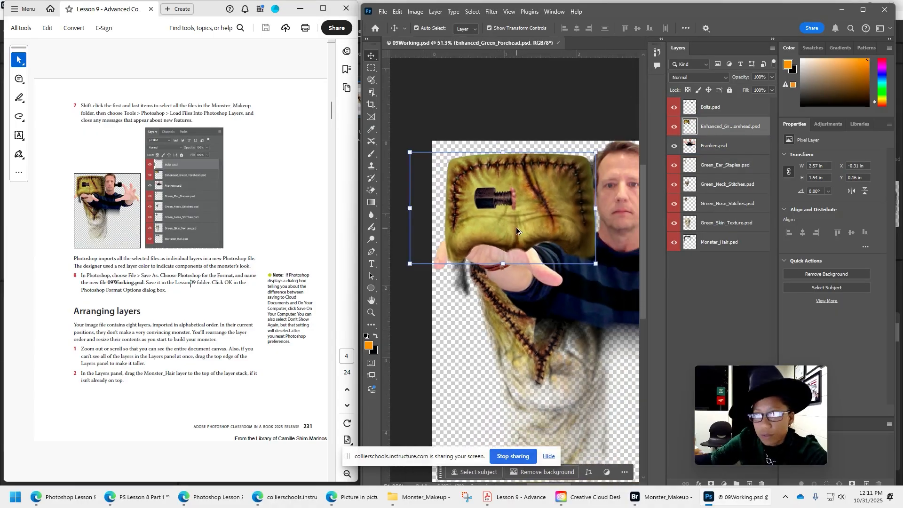
{"action": "scroll", "coordinate": [516, 230], "scroll_direction": "down", "scroll_amount": 3}
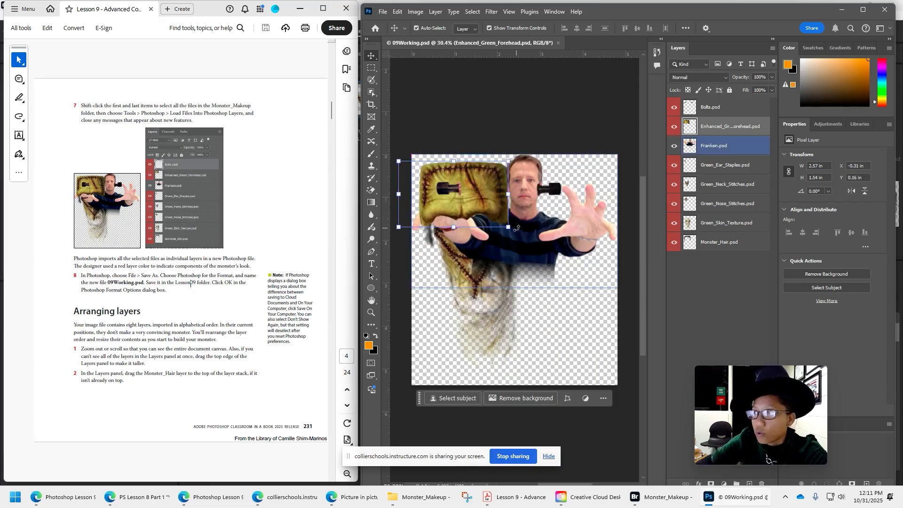
{"action": "left_click", "coordinate": [509, 11]}
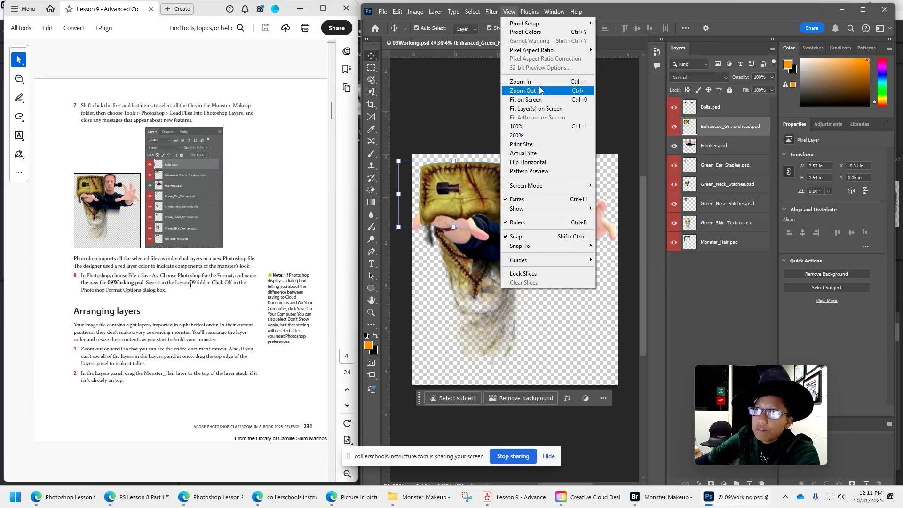
{"action": "left_click", "coordinate": [433, 105]}
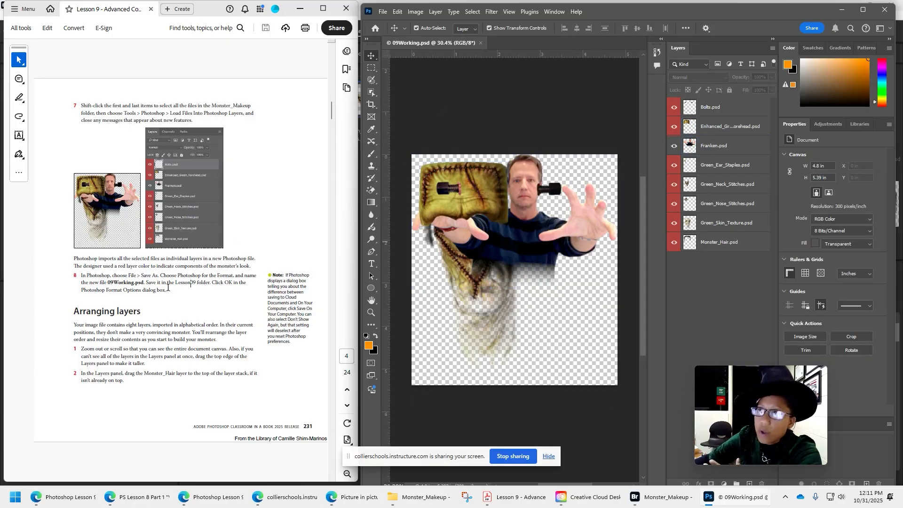
{"action": "scroll", "coordinate": [147, 339], "scroll_direction": "down", "scroll_amount": 2}
{"action": "scroll", "coordinate": [112, 306], "scroll_direction": "up", "scroll_amount": 2}
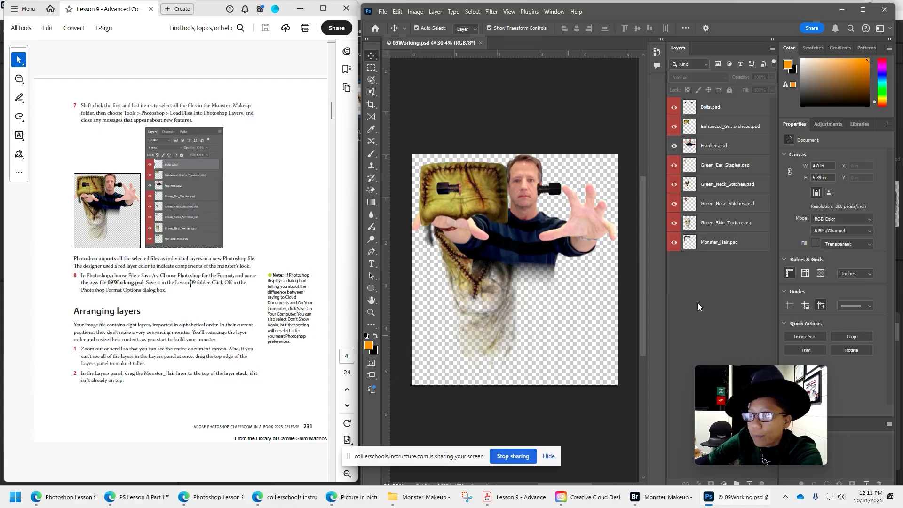
Move the Monster_Hair layer to the top of the layer stack.
{"action": "left_click", "coordinate": [724, 242]}
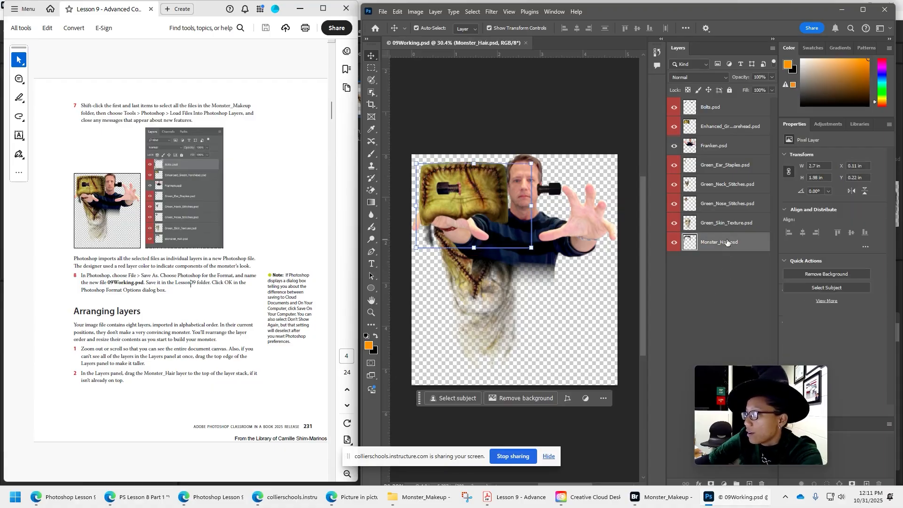
{"action": "left_click_drag", "start_coordinate": [723, 242], "coordinate": [724, 104]}
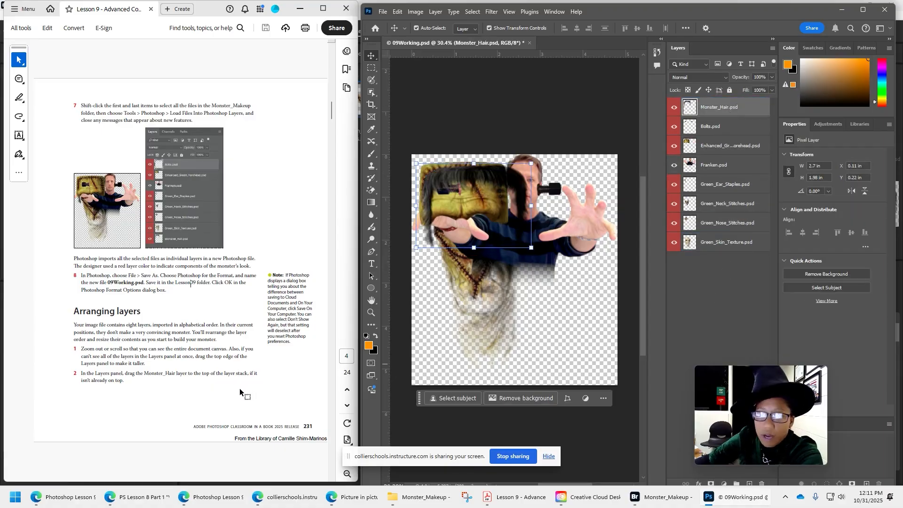
Following the lesson PDF, move the Franken layer to the bottom of the stack and its image to the bottom of the canvas.
{"action": "scroll", "coordinate": [240, 391], "scroll_direction": "down", "scroll_amount": 2}
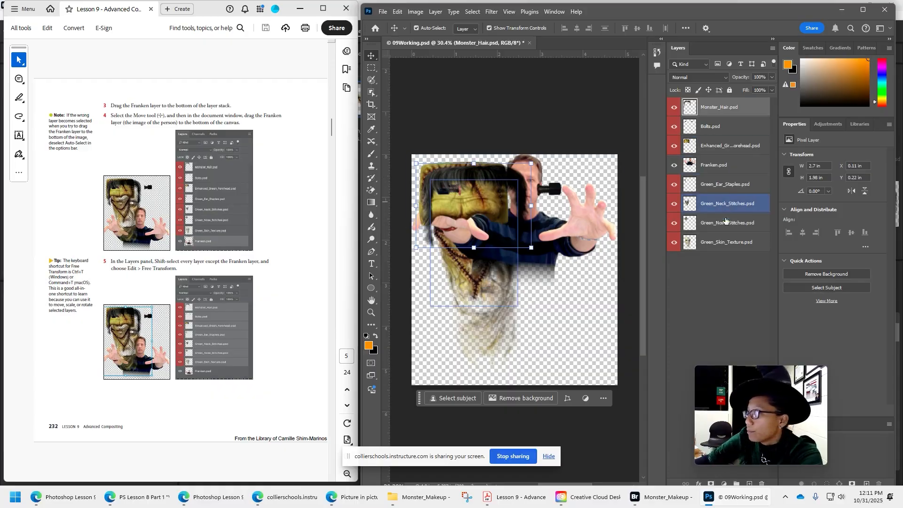
{"action": "left_click_drag", "start_coordinate": [728, 165], "coordinate": [726, 246]}
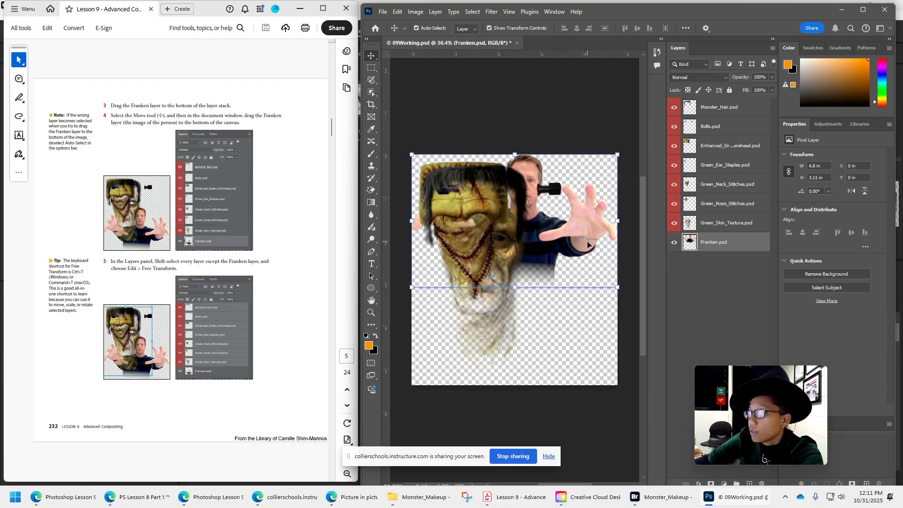
{"action": "left_click_drag", "start_coordinate": [580, 236], "coordinate": [582, 339]}
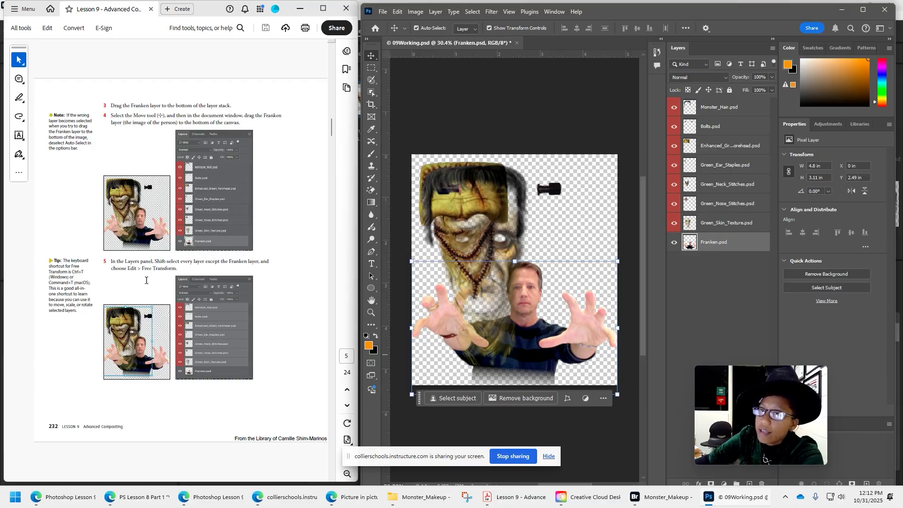
Select every layer from Monster_Hair through Green_Skin_Texture, leaving the Franken layer out.
{"action": "left_click", "coordinate": [736, 107]}
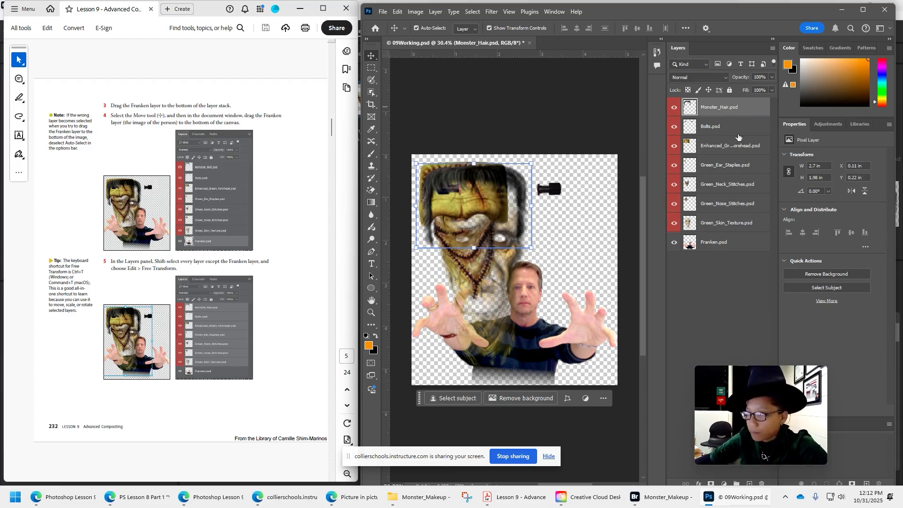
{"action": "left_click", "coordinate": [732, 224], "text": "shift"}
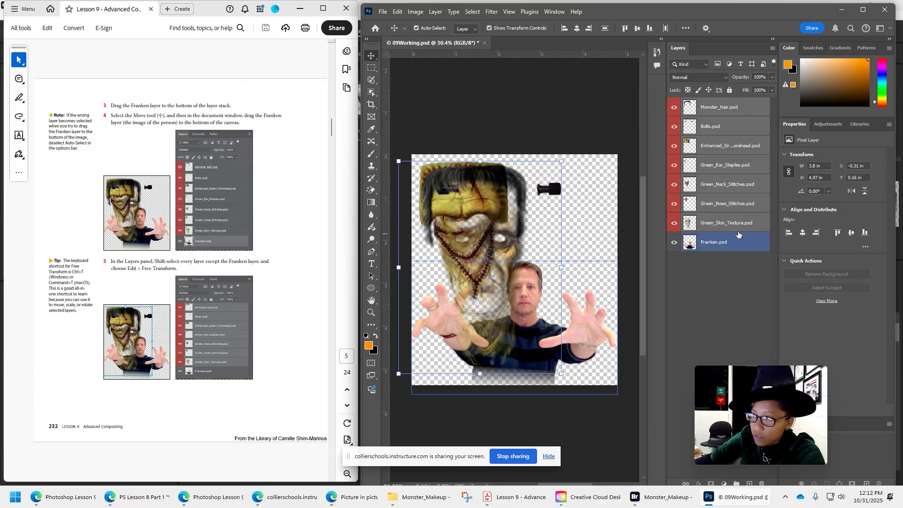
{"action": "left_click", "coordinate": [738, 271]}
{"action": "left_click", "coordinate": [734, 109]}
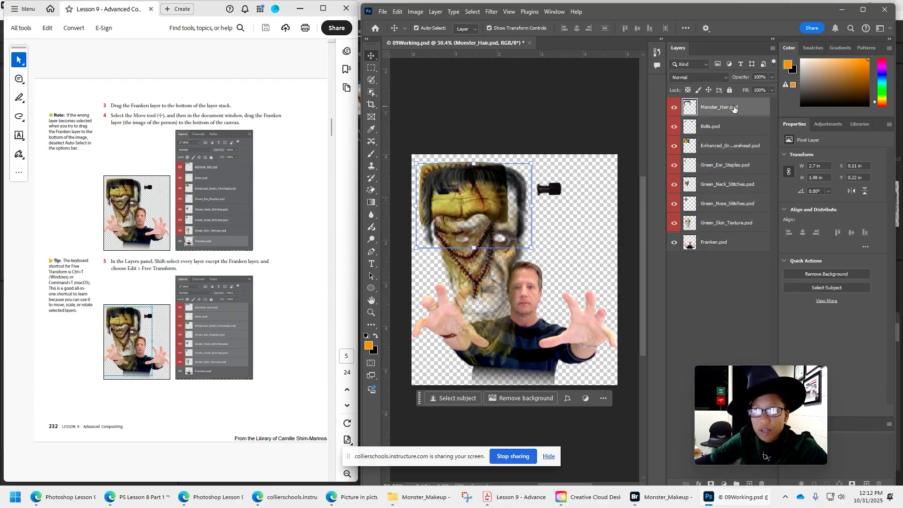
{"action": "left_click", "coordinate": [737, 224], "text": "shift"}
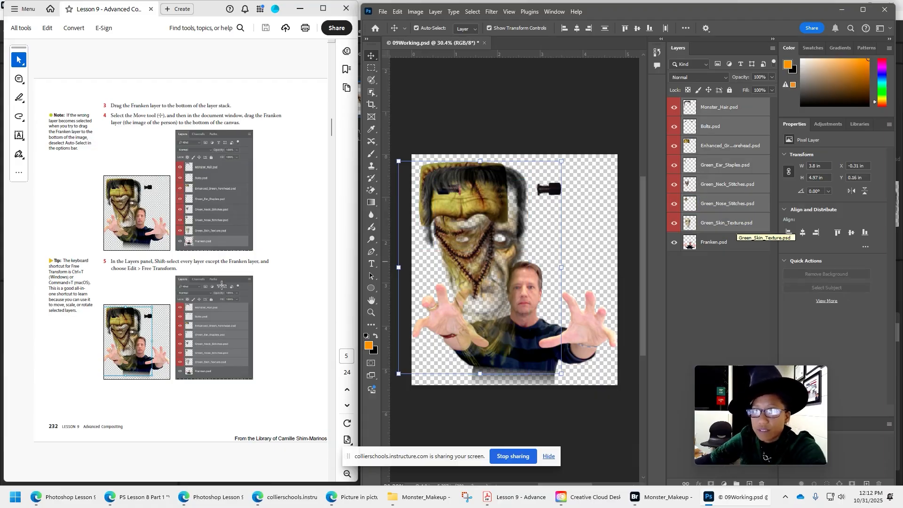
Free Transform the selected layers to 50% of their size and position them over the Franken layer's head.
{"action": "left_click", "coordinate": [398, 11]}
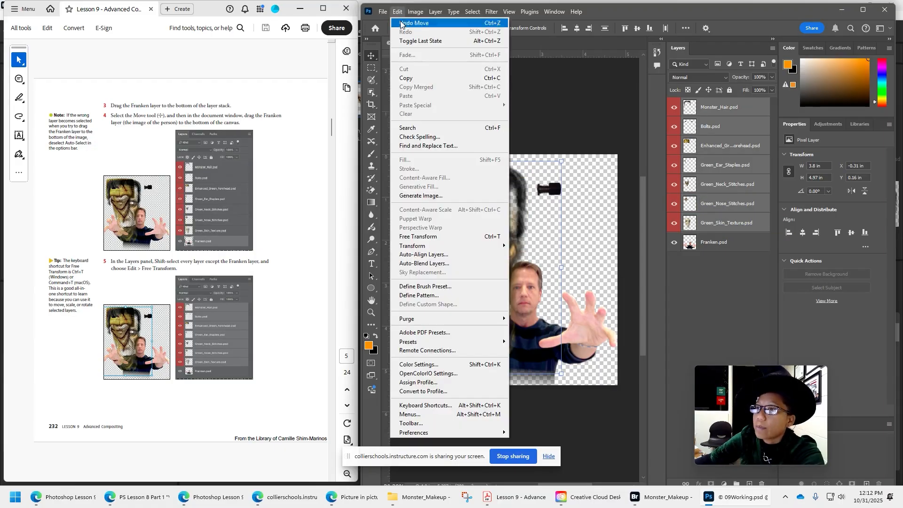
{"action": "left_click", "coordinate": [429, 239]}
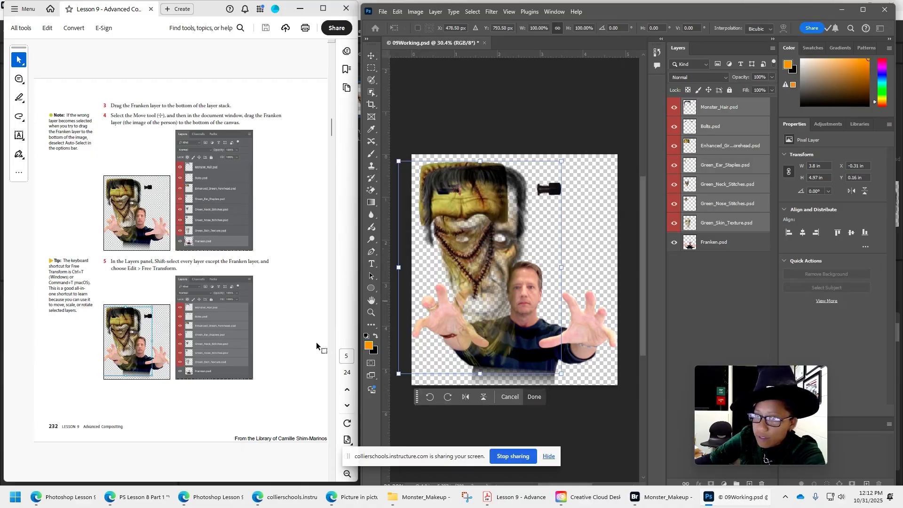
{"action": "scroll", "coordinate": [321, 349], "scroll_direction": "down", "scroll_amount": 2}
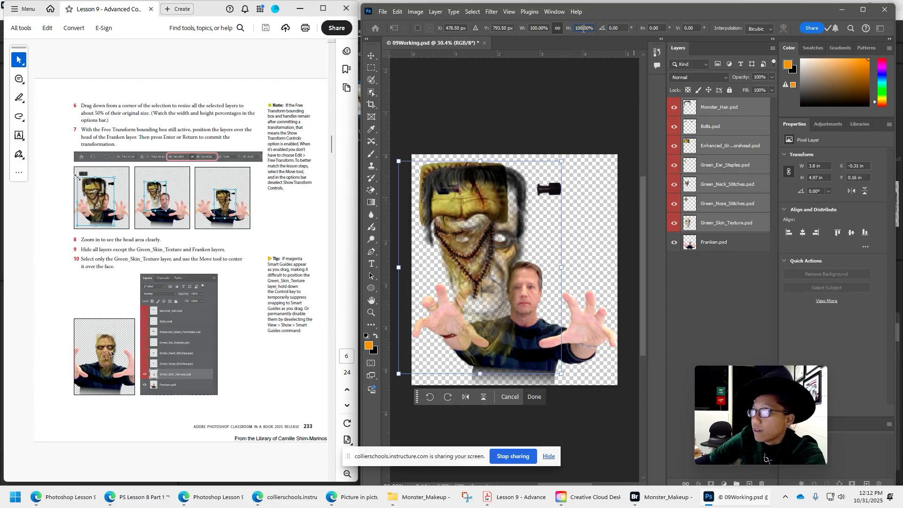
{"action": "left_click_drag", "start_coordinate": [583, 29], "coordinate": [577, 29]}
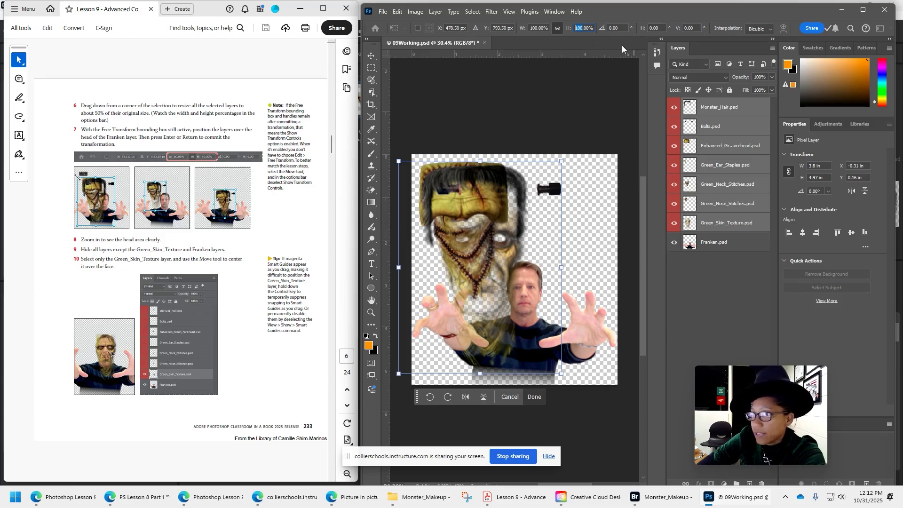
{"action": "type", "text": "50"}
{"action": "key", "text": "Return"}
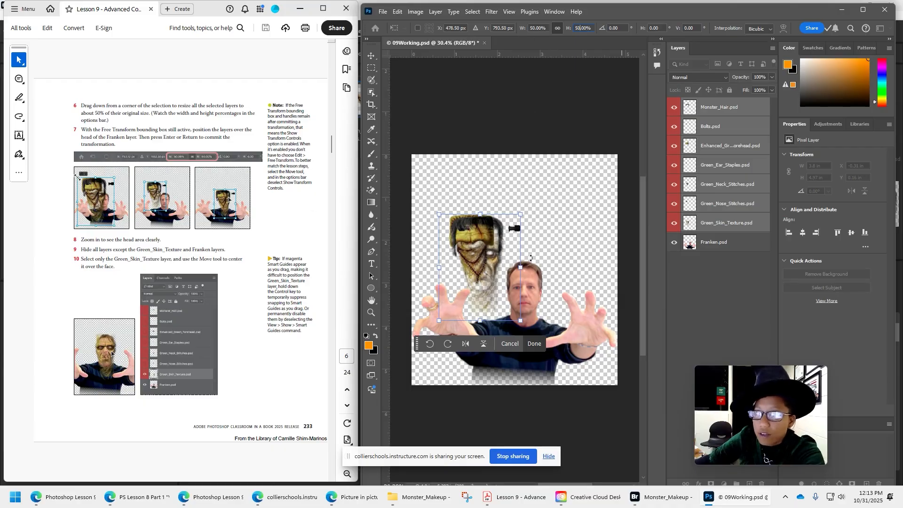
{"action": "left_click_drag", "start_coordinate": [488, 258], "coordinate": [530, 292]}
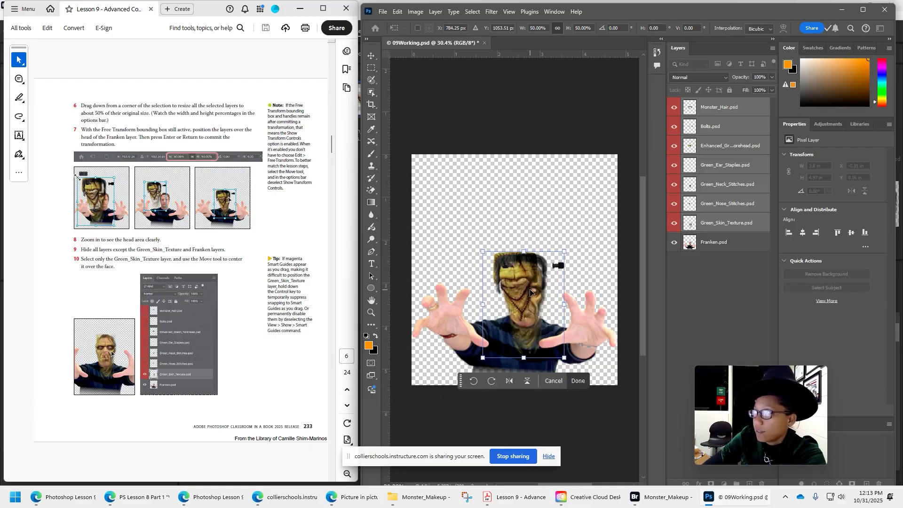
{"action": "key", "text": "Return"}
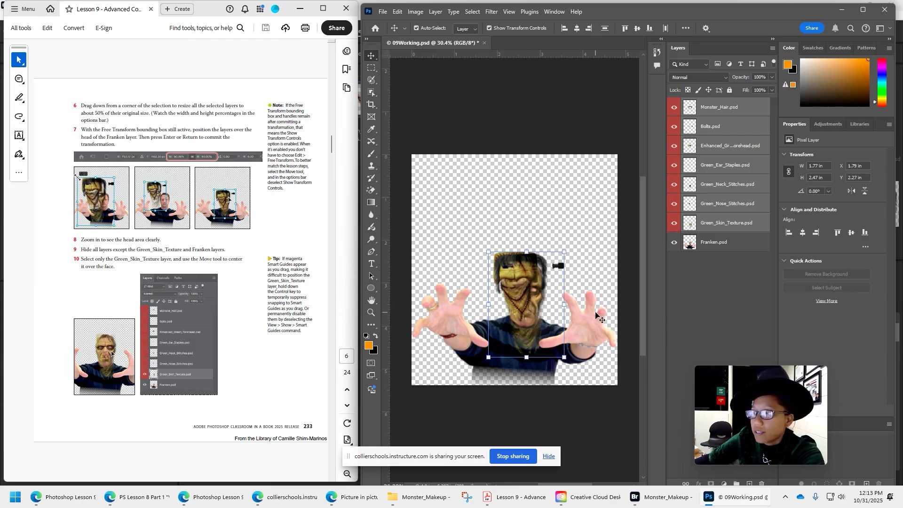
Select only the Green_Skin_Texture layer and hide all layers except it and Franken, with the head area enlarged.
{"action": "scroll", "coordinate": [564, 319], "scroll_direction": "up", "scroll_amount": 3}
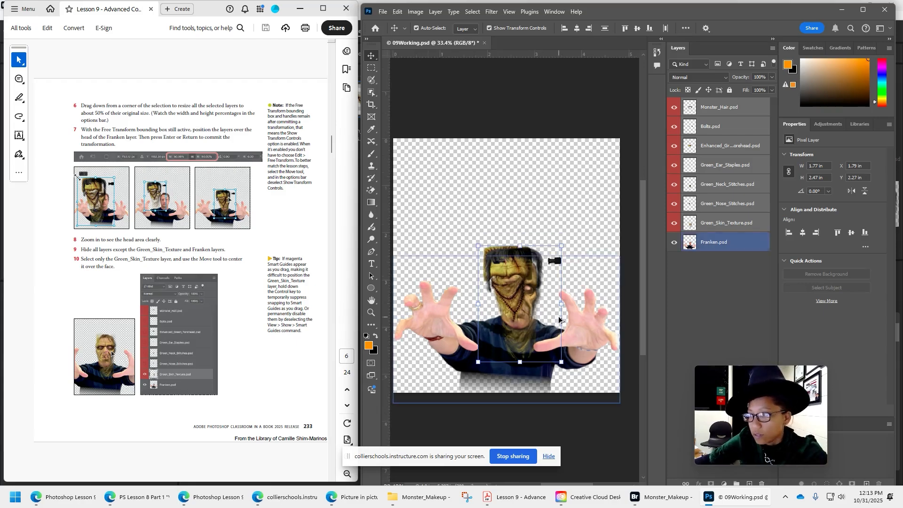
{"action": "scroll", "coordinate": [537, 331], "scroll_direction": "up", "scroll_amount": 4}
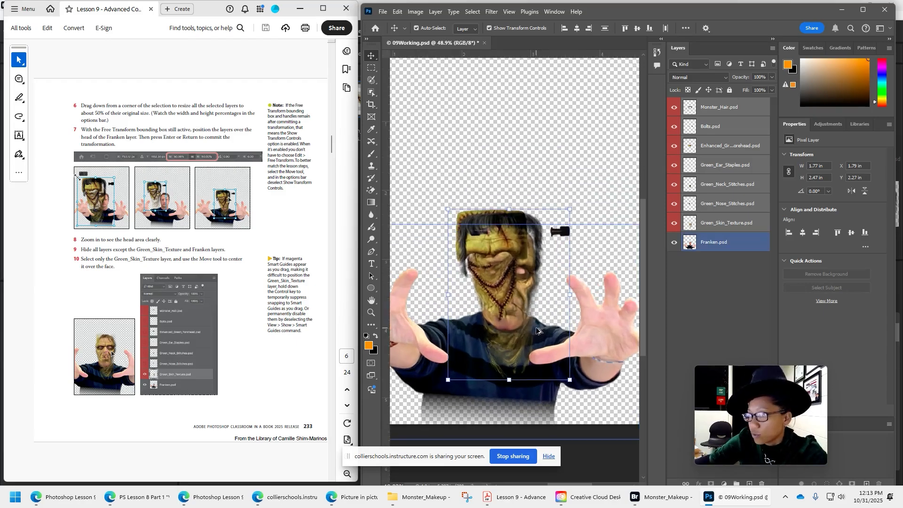
{"action": "scroll", "coordinate": [537, 330], "scroll_direction": "down", "scroll_amount": 1}
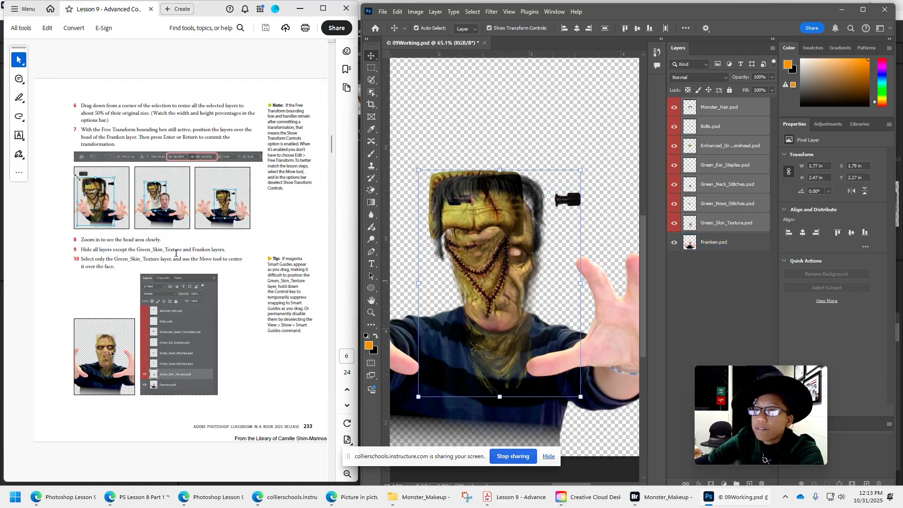
{"action": "left_click", "coordinate": [227, 255]}
{"action": "left_click", "coordinate": [734, 222]}
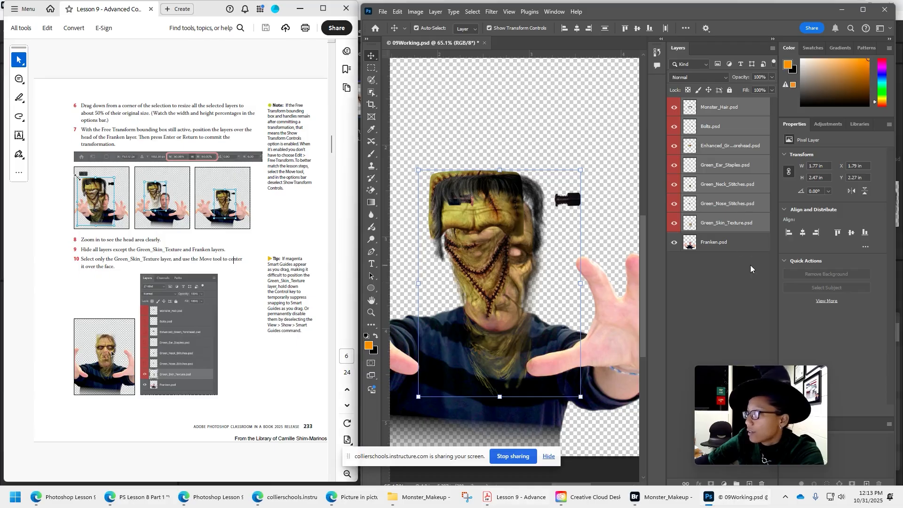
{"action": "left_click", "coordinate": [675, 203]}
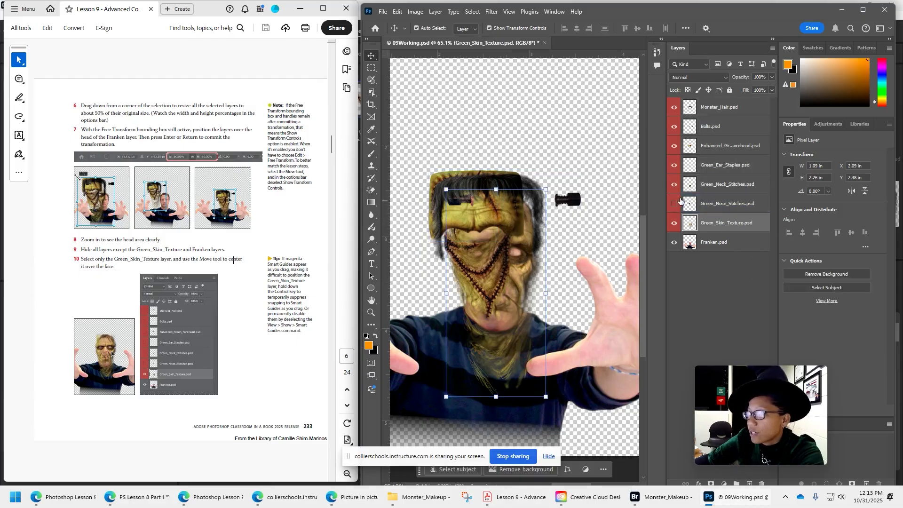
{"action": "left_click", "coordinate": [675, 183]}
{"action": "left_click", "coordinate": [675, 164]}
{"action": "left_click", "coordinate": [675, 145]}
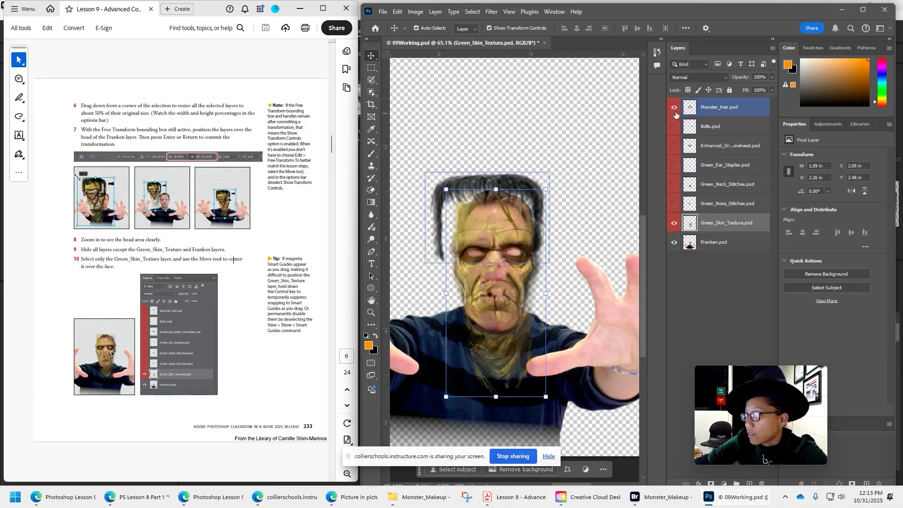
{"action": "left_click", "coordinate": [675, 126]}
{"action": "left_click", "coordinate": [675, 107]}
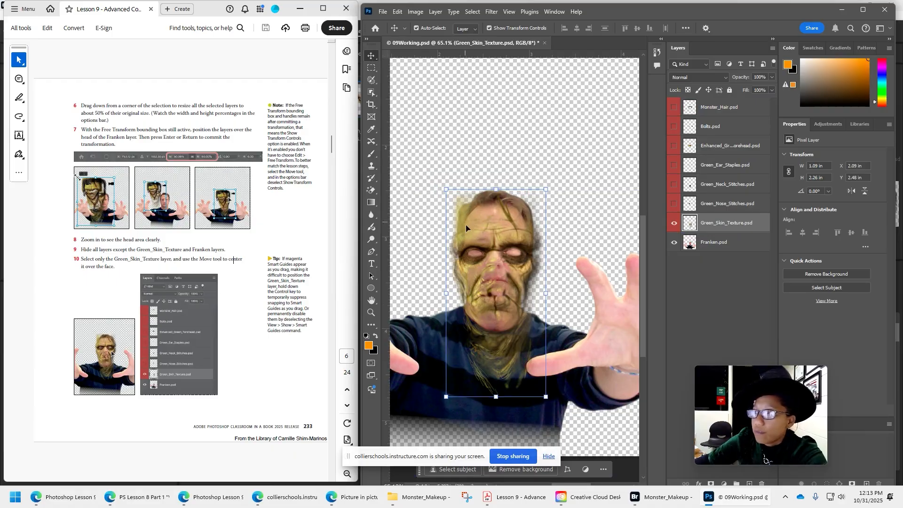
Center the Green_Skin_Texture layer over the man's face.
{"action": "mouse_move", "coordinate": [466, 228]}
{"action": "left_mouse_down"}
{"action": "mouse_move", "coordinate": [498, 238]}
{"action": "mouse_move", "coordinate": [479, 234]}
{"action": "left_mouse_up"}
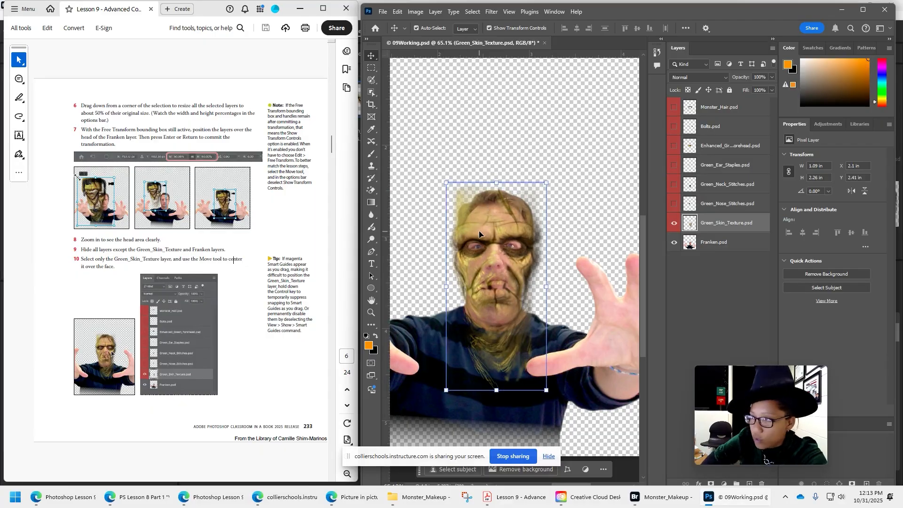
{"action": "key", "text": "Left"}
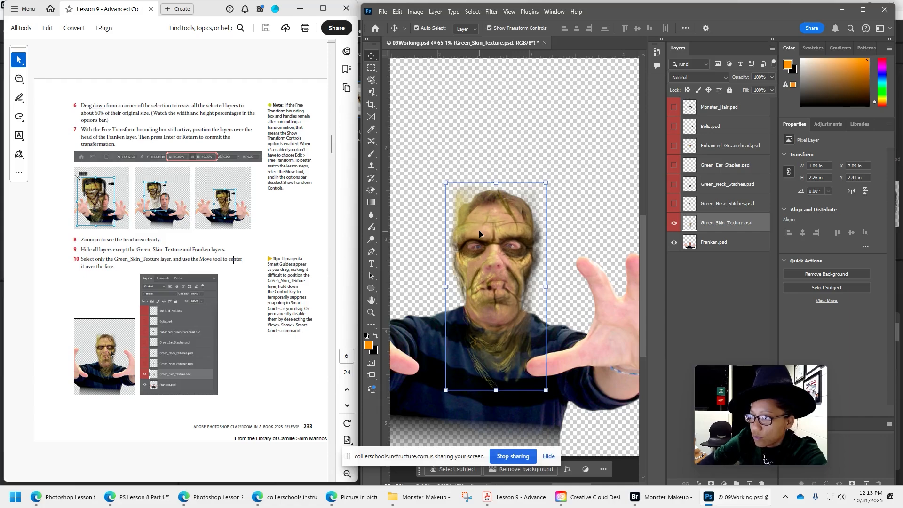
Following the PDF, scale the Green_Skin_Texture layer to about 94% and nudge it to fit the eyes and mouth.
{"action": "scroll", "coordinate": [242, 349], "scroll_direction": "down", "scroll_amount": 3}
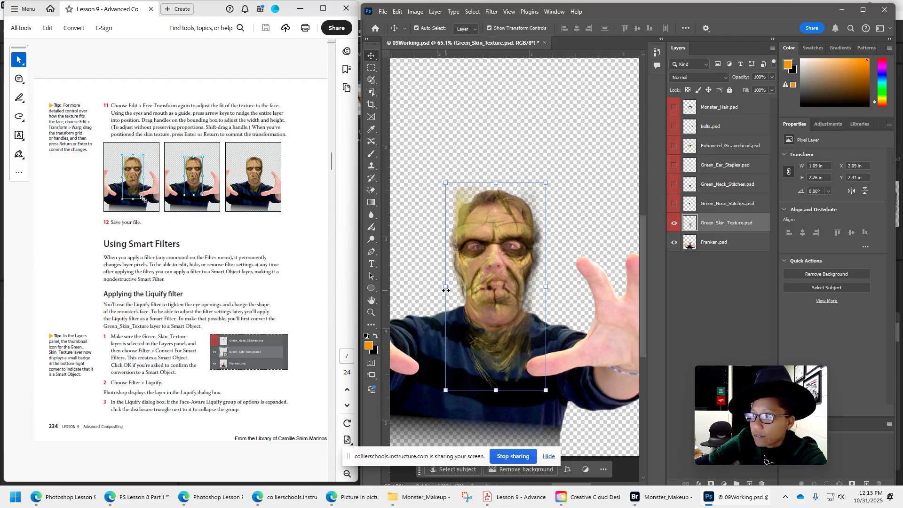
{"action": "left_click_drag", "start_coordinate": [444, 183], "coordinate": [447, 190]}
{"action": "left_click_drag", "start_coordinate": [494, 243], "coordinate": [494, 241]}
{"action": "left_click_drag", "start_coordinate": [544, 185], "coordinate": [540, 187]}
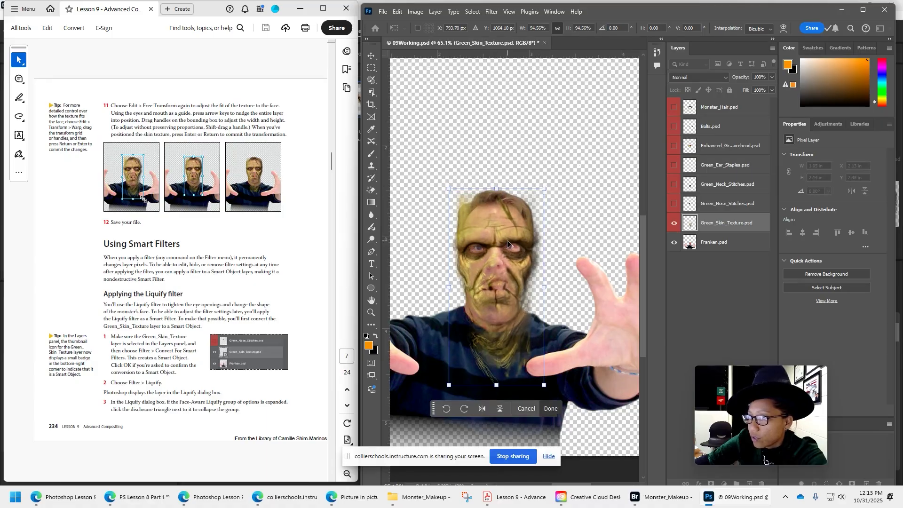
{"action": "left_click_drag", "start_coordinate": [508, 243], "coordinate": [507, 240]}
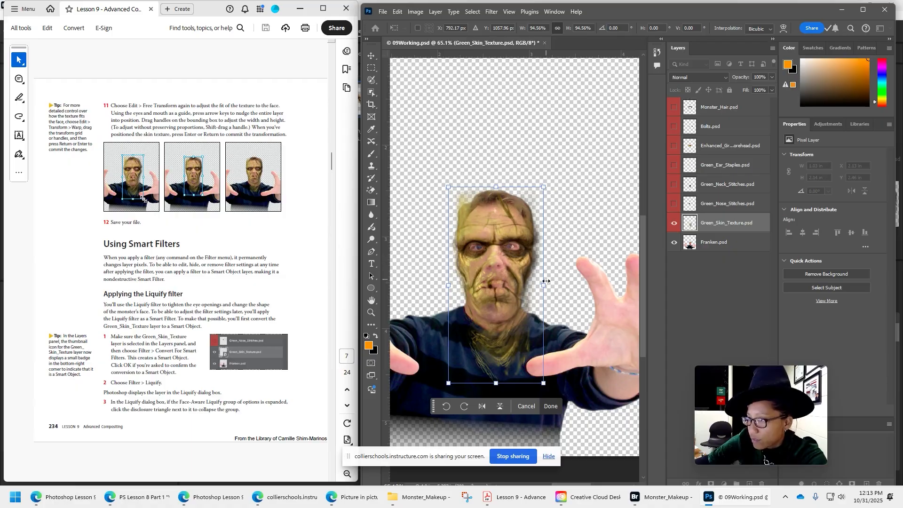
{"action": "left_click_drag", "start_coordinate": [546, 284], "coordinate": [517, 263]}
{"action": "key", "text": "Right"}
{"action": "key", "text": "Right"}
{"action": "key", "text": "Right"}
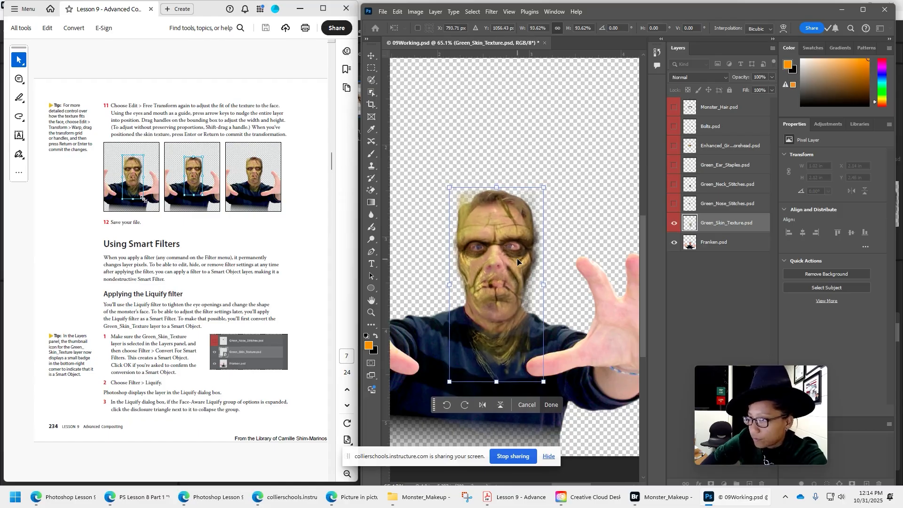
Save the document as 09WorkingWORKING.psd.
{"action": "left_click", "coordinate": [383, 12]}
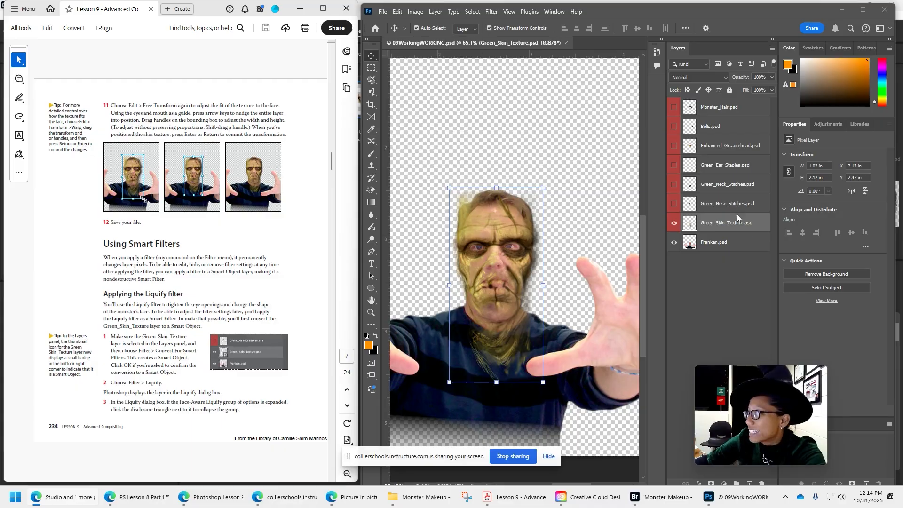
Convert the Green_Skin_Texture layer for Smart Filters and accept its conversion to a Smart Object.
{"action": "left_click", "coordinate": [735, 227]}
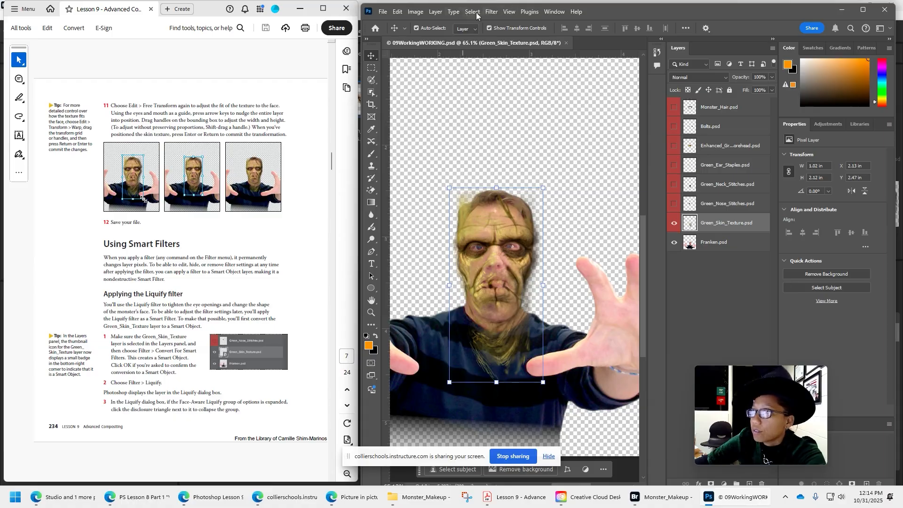
{"action": "left_click", "coordinate": [492, 13]}
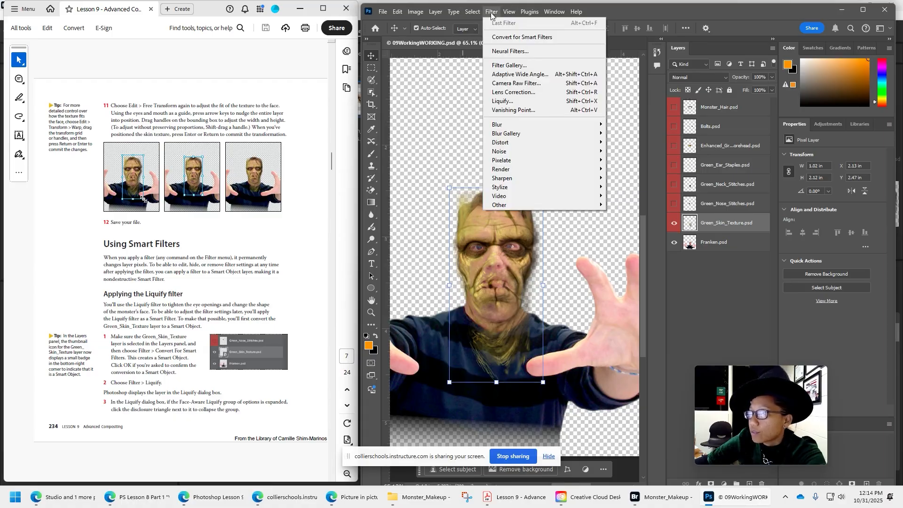
{"action": "left_click", "coordinate": [540, 36]}
{"action": "left_click", "coordinate": [622, 191]}
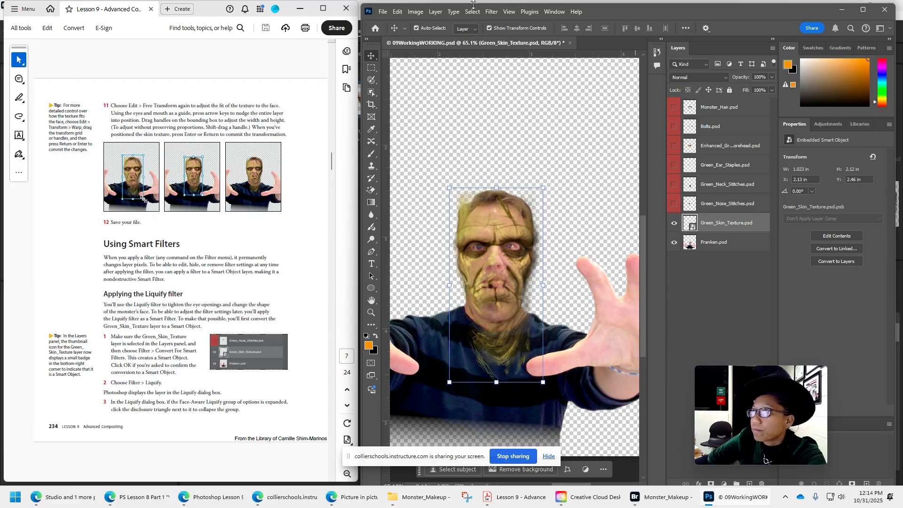
Open the Green_Skin_Texture layer in the Liquify filter, and bring the lesson PDF to the front for its instructions.
{"action": "left_click", "coordinate": [491, 12]}
{"action": "left_click", "coordinate": [523, 101]}
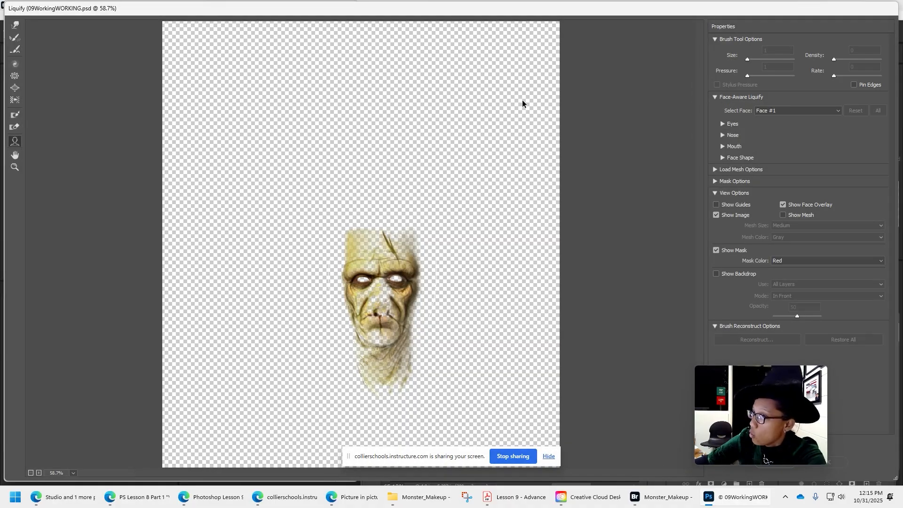
{"action": "left_click", "coordinate": [525, 499]}
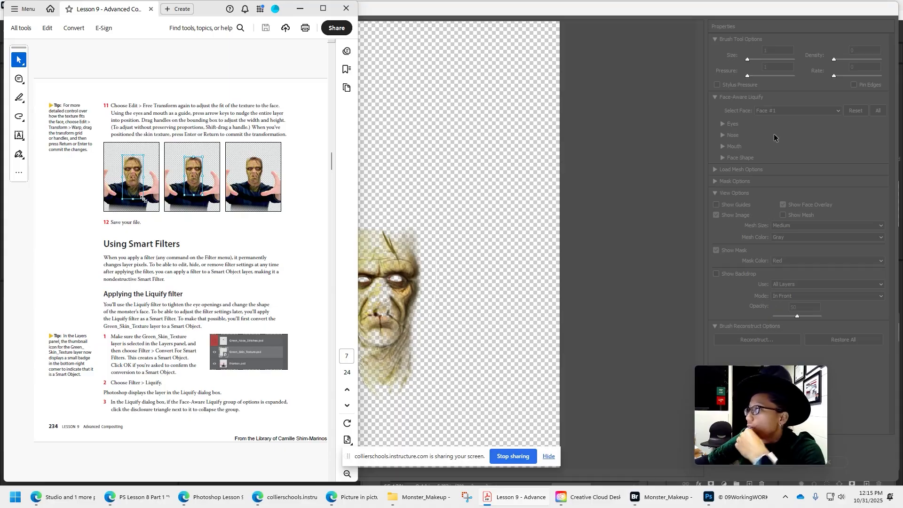
Collapse the Face-Aware Liquify options and place the Liquify window beside the lesson PDF, with its controls and the backdrop instructions in view.
{"action": "left_click", "coordinate": [744, 97]}
{"action": "left_click", "coordinate": [715, 97]}
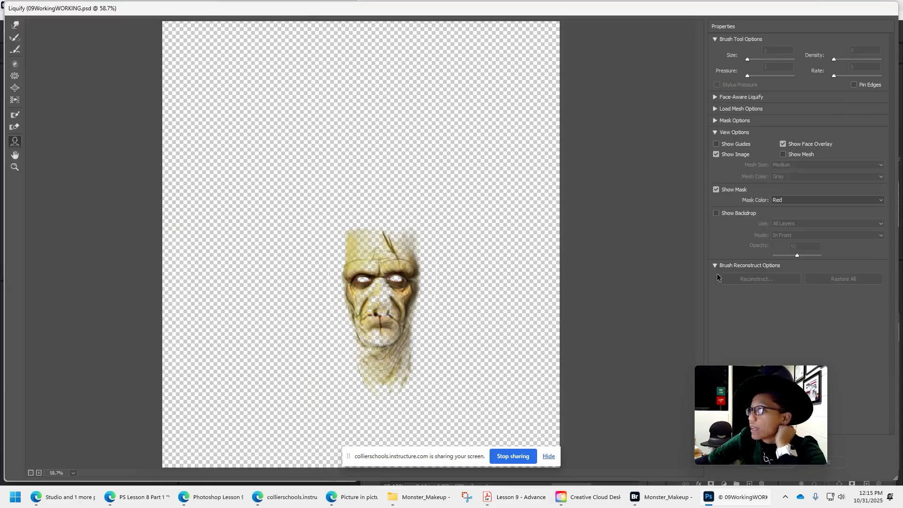
{"action": "key", "text": "alt+Tab"}
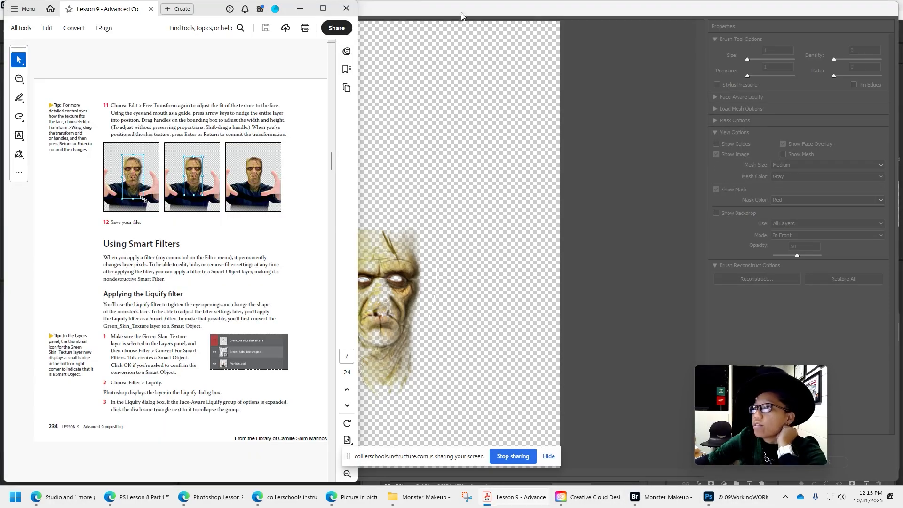
{"action": "mouse_move", "coordinate": [461, 13]}
{"action": "left_mouse_down"}
{"action": "mouse_move", "coordinate": [787, 27]}
{"action": "mouse_move", "coordinate": [813, 13]}
{"action": "left_mouse_up"}
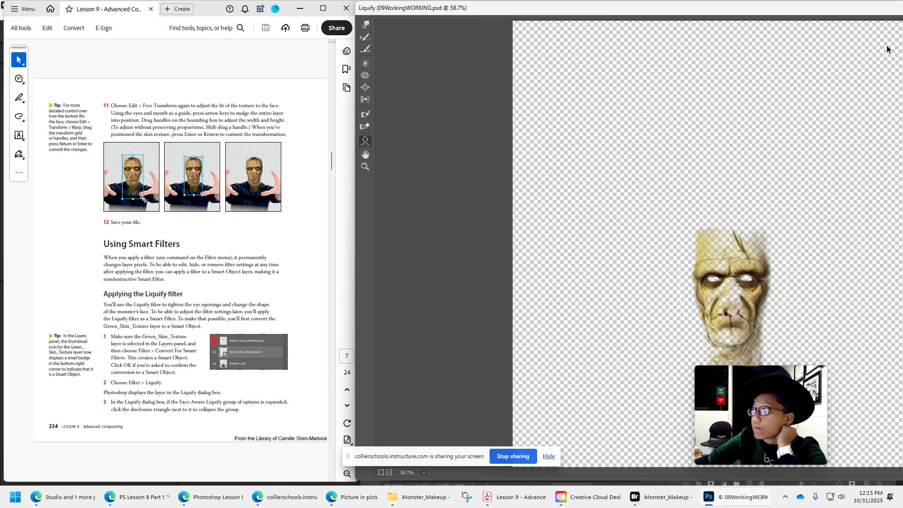
{"action": "scroll", "coordinate": [87, 150], "scroll_direction": "down", "scroll_amount": 2}
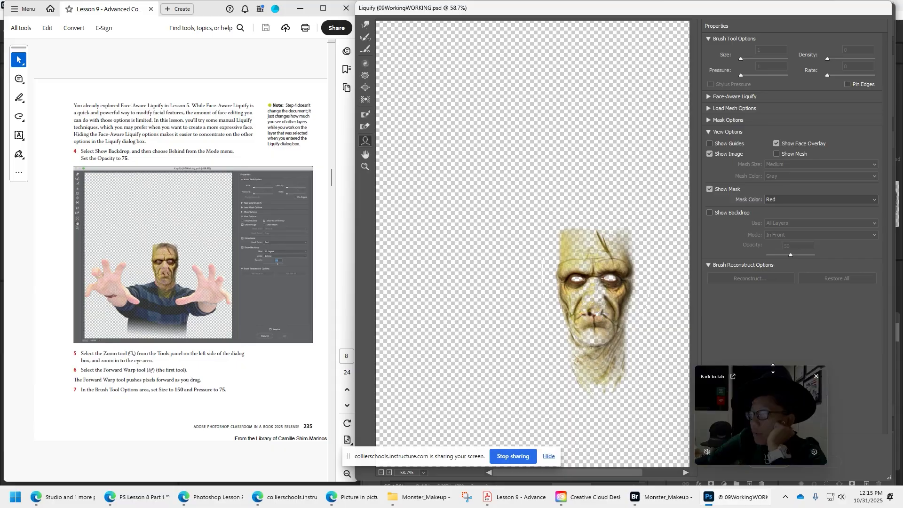
{"action": "left_click_drag", "start_coordinate": [771, 381], "coordinate": [772, 320]}
{"action": "left_click", "coordinate": [840, 438]}
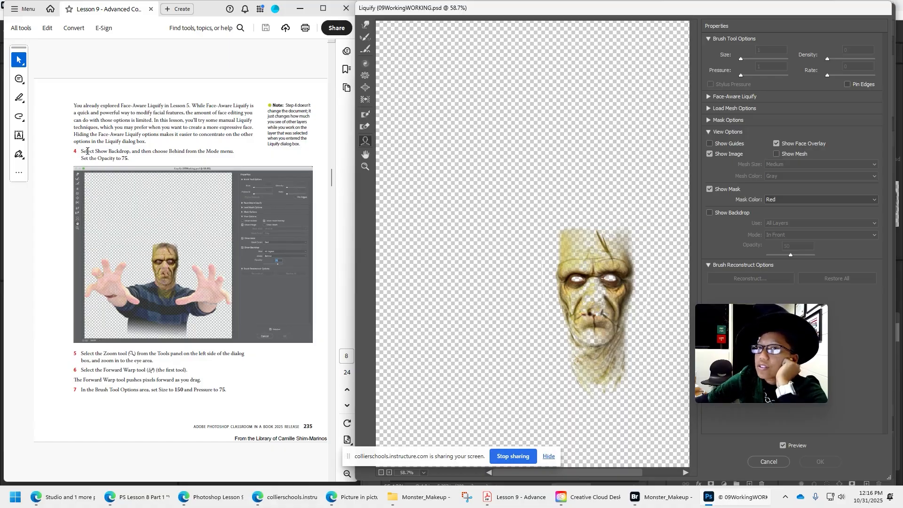
Show the backdrop of all layers in the Liquify view, with Behind mode and 75 opacity.
{"action": "left_click", "coordinate": [732, 212]}
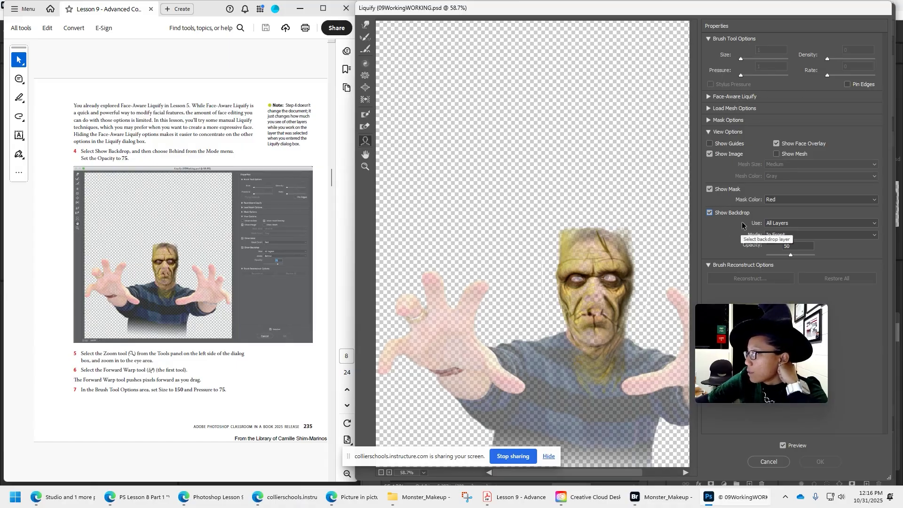
{"action": "left_click", "coordinate": [770, 236]}
{"action": "left_click", "coordinate": [772, 247]}
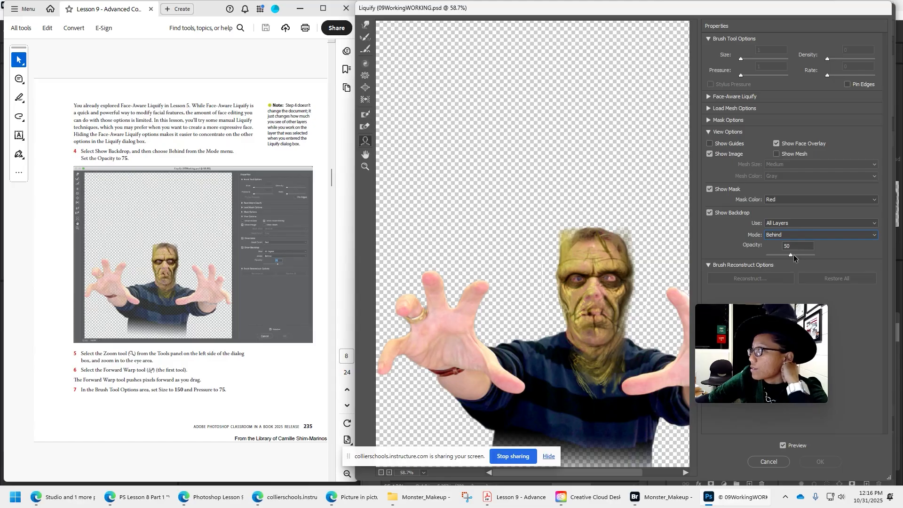
{"action": "left_click_drag", "start_coordinate": [800, 255], "coordinate": [802, 255]}
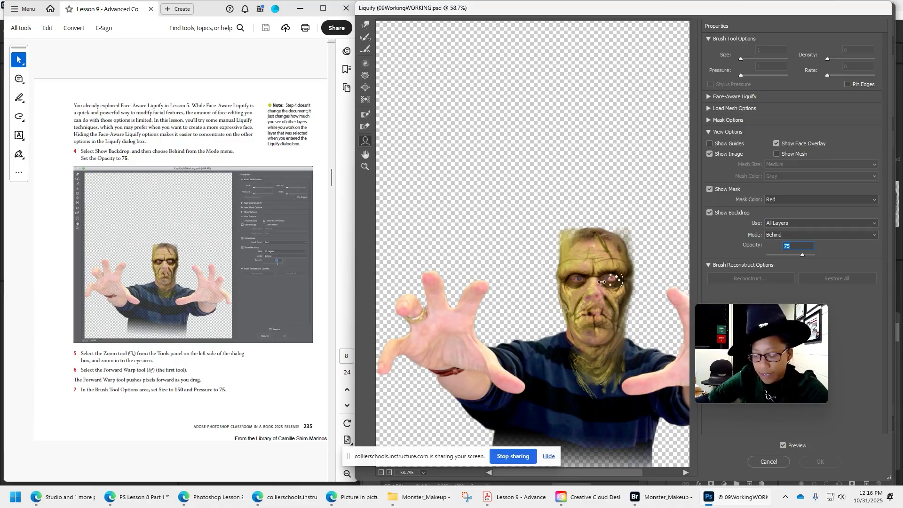
Set up the Forward Warp tool for the eye area with brush size 150 and pressure 75.
{"action": "scroll", "coordinate": [602, 281], "scroll_direction": "up", "scroll_amount": 8}
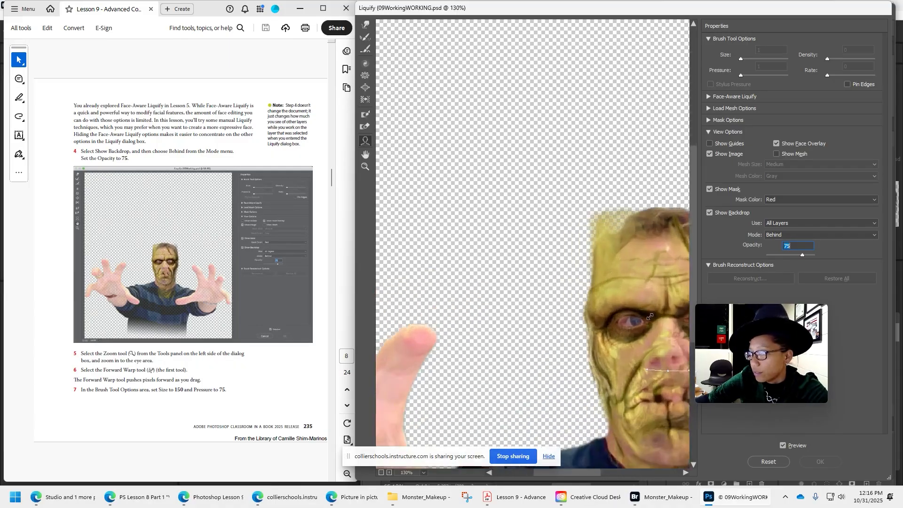
{"action": "mouse_move", "coordinate": [649, 317]}
{"action": "left_mouse_down"}
{"action": "mouse_move", "coordinate": [448, 239]}
{"action": "mouse_move", "coordinate": [471, 240]}
{"action": "left_mouse_up"}
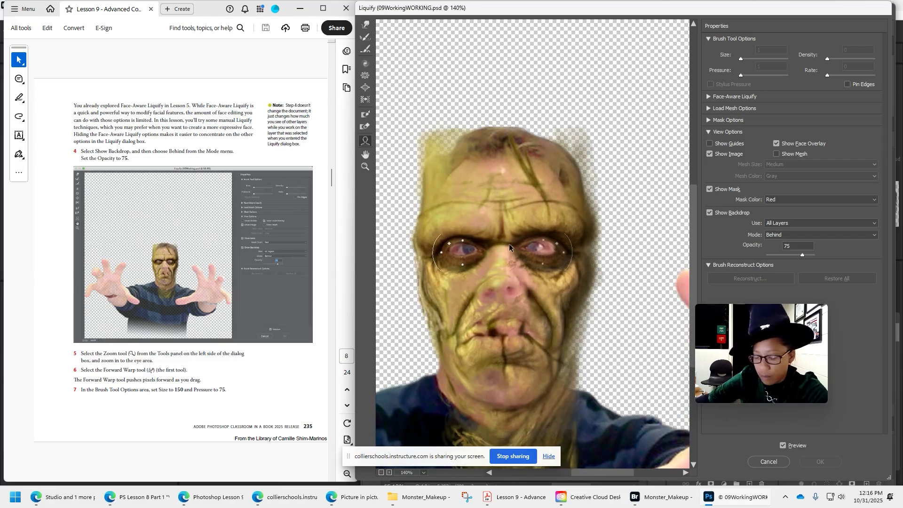
{"action": "scroll", "coordinate": [518, 244], "scroll_direction": "up", "scroll_amount": 2}
{"action": "left_click_drag", "start_coordinate": [501, 266], "coordinate": [520, 263]}
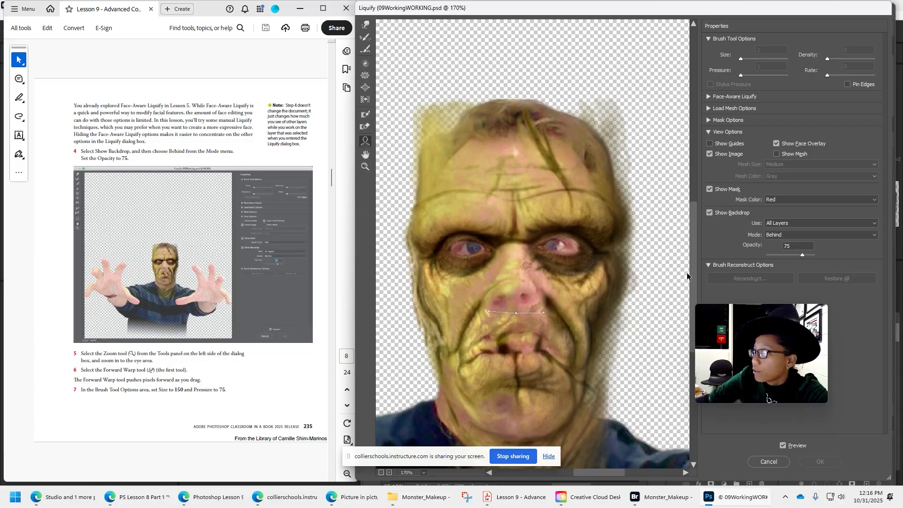
{"action": "left_click", "coordinate": [369, 26]}
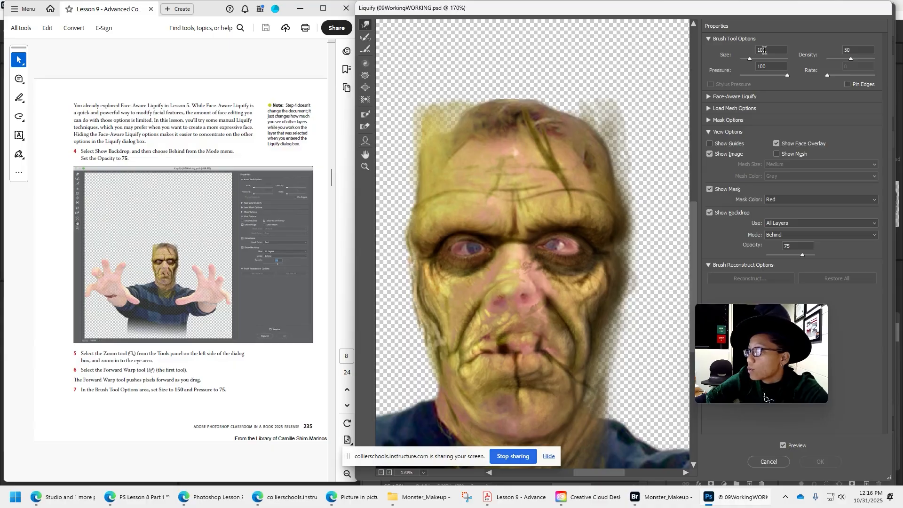
{"action": "type", "text": "1"}
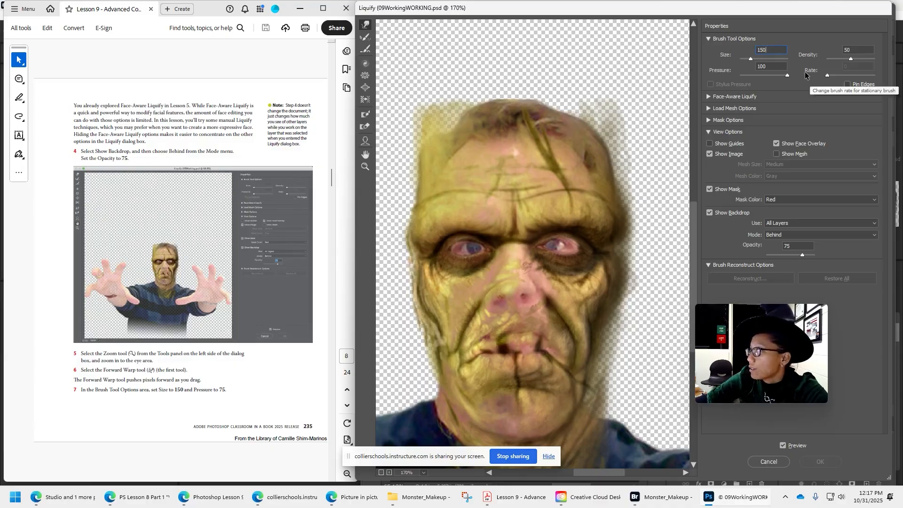
{"action": "left_click", "coordinate": [771, 65]}
{"action": "type", "text": "75"}
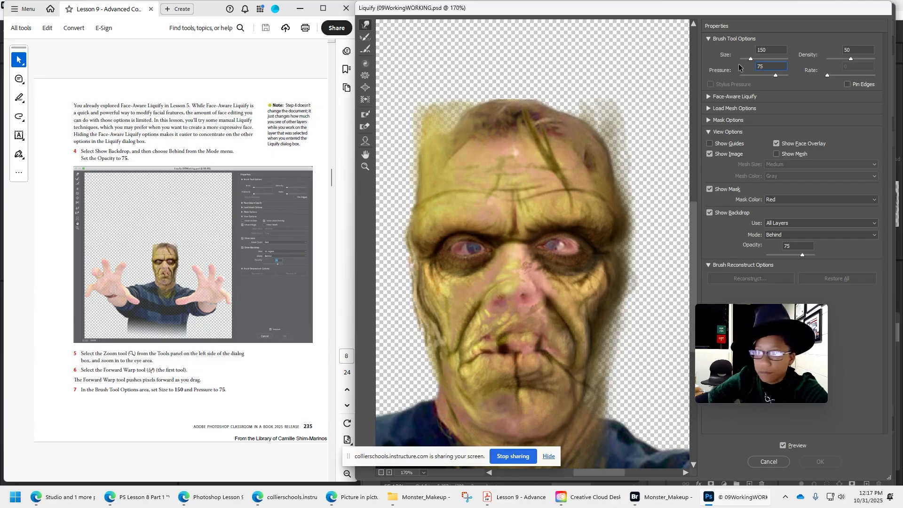
Following the PDF, pull the monster's eyebrows and under-eye skin with the Forward Warp tool to close the gaps around the eyes.
{"action": "scroll", "coordinate": [304, 352], "scroll_direction": "down", "scroll_amount": 5}
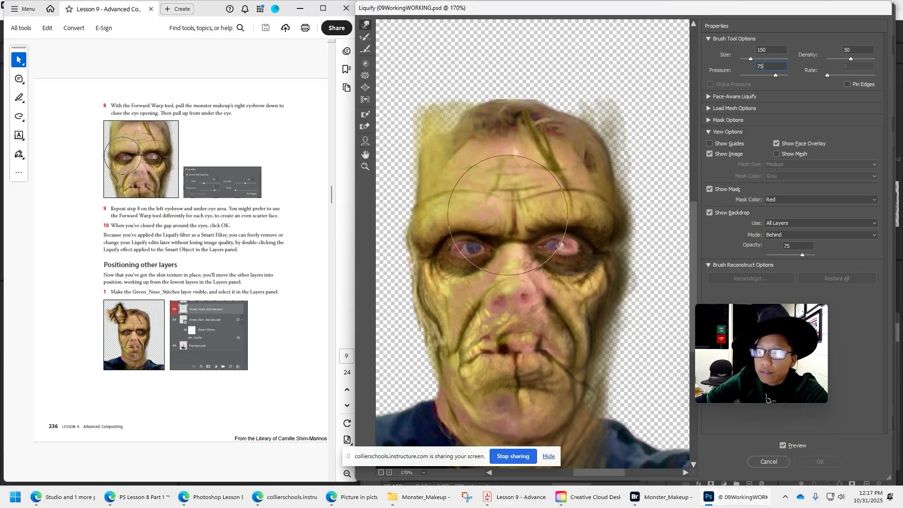
{"action": "mouse_move", "coordinate": [462, 188]}
{"action": "left_mouse_down"}
{"action": "mouse_move", "coordinate": [464, 333]}
{"action": "mouse_move", "coordinate": [453, 208]}
{"action": "mouse_move", "coordinate": [493, 199]}
{"action": "mouse_move", "coordinate": [523, 211]}
{"action": "left_mouse_up"}
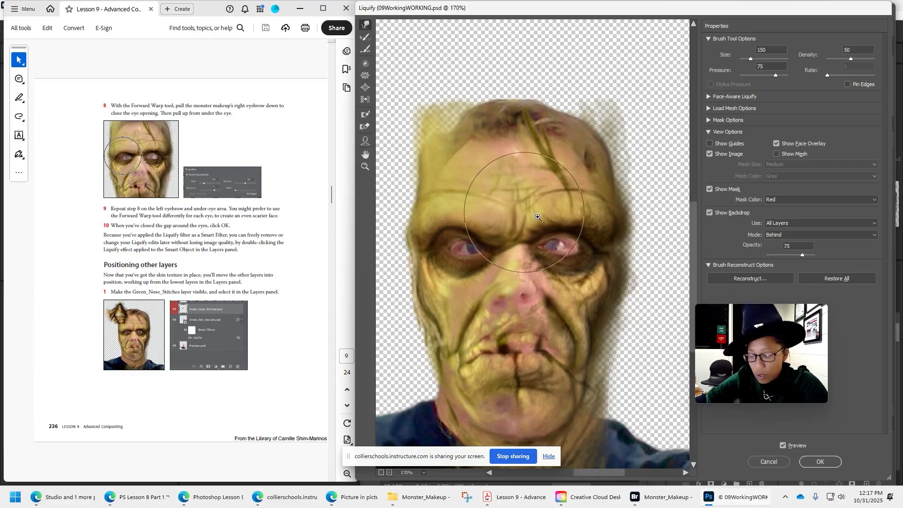
{"action": "key", "text": "ctrl+z"}
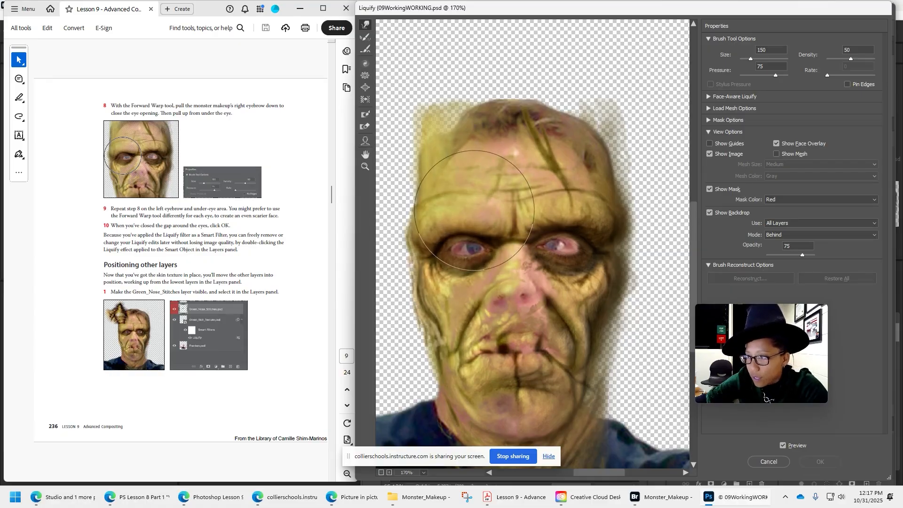
{"action": "left_click", "coordinate": [475, 210]}
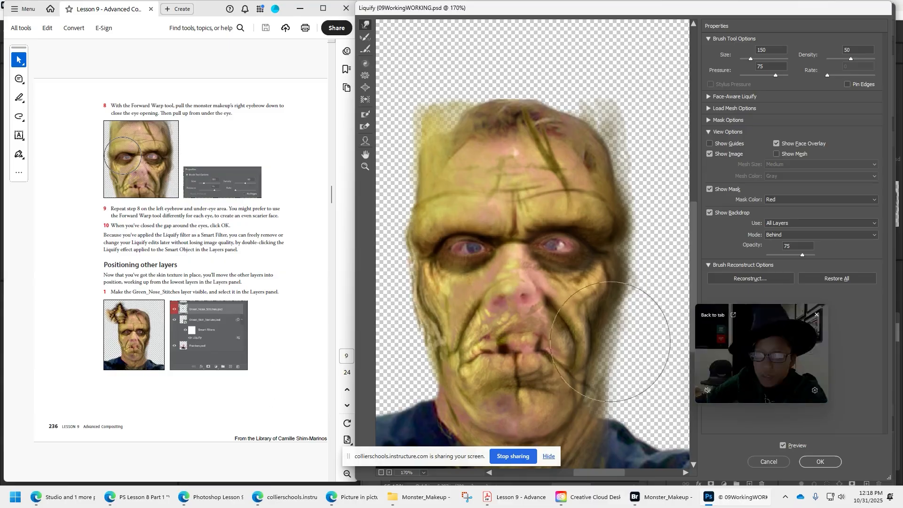
Apply the Liquify filter to the Green_Skin_Texture Smart Object and save the document.
{"action": "left_click", "coordinate": [826, 464]}
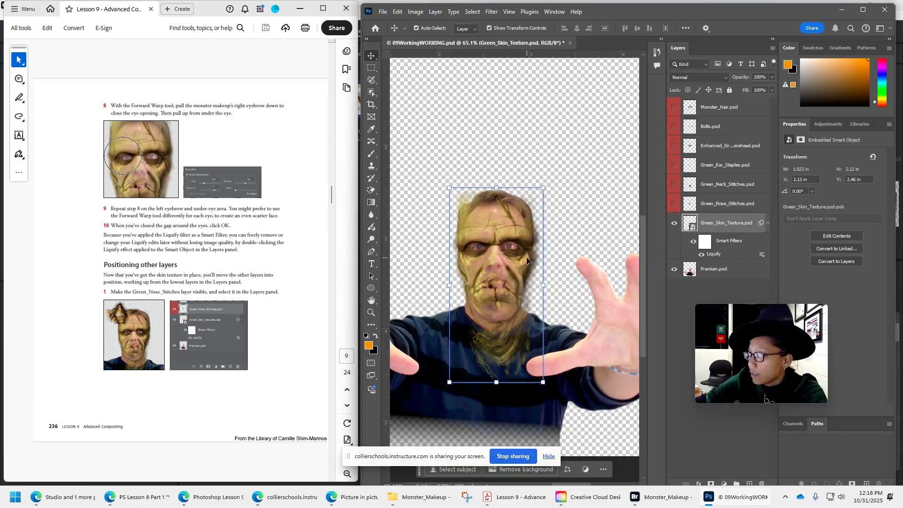
{"action": "left_click", "coordinate": [388, 13]}
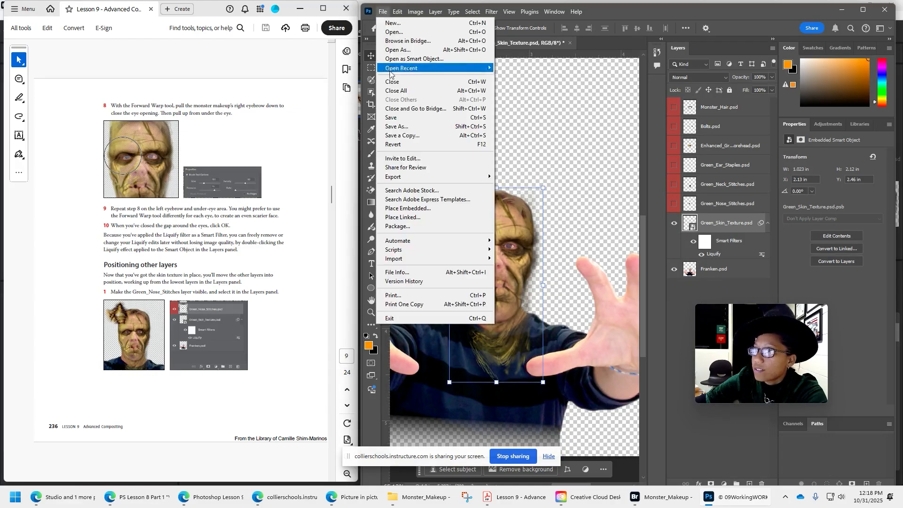
{"action": "left_click", "coordinate": [401, 118]}
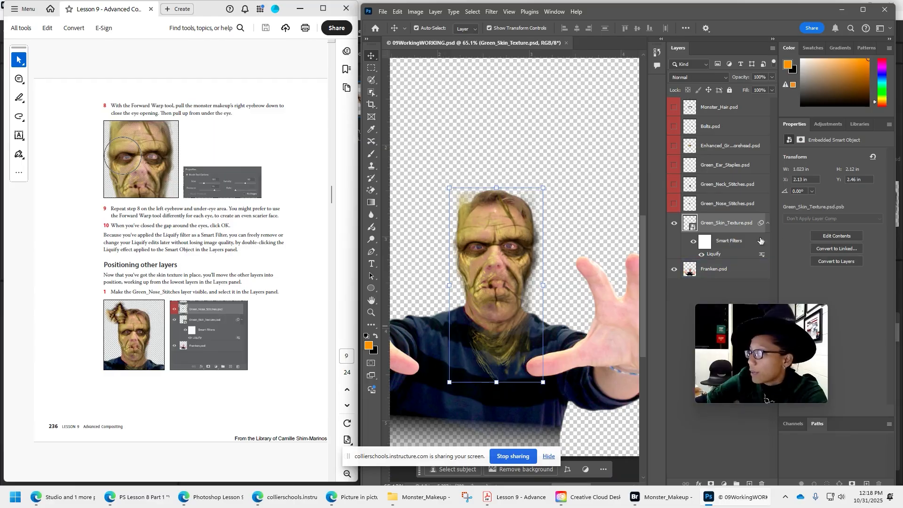
Make the Green_Nose_Stitches layer visible and move its stitches over the nose, as the lesson instructs.
{"action": "left_click", "coordinate": [727, 207]}
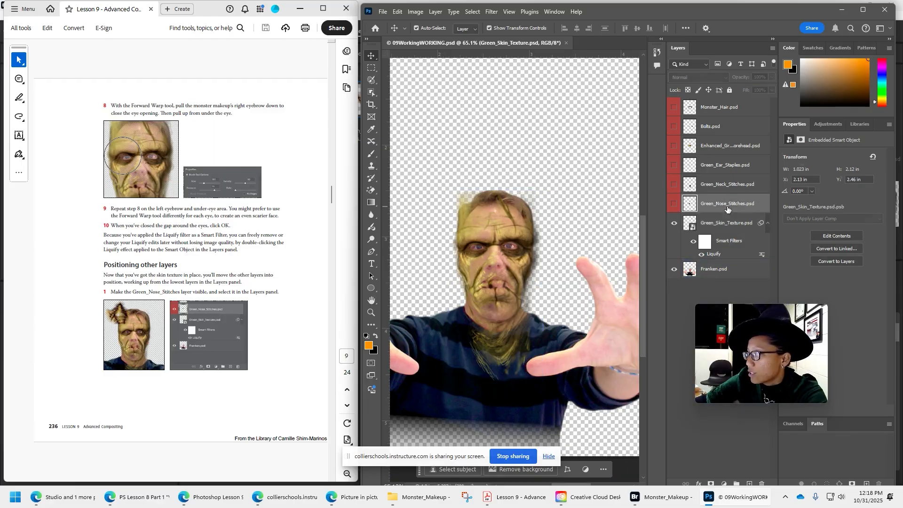
{"action": "left_click", "coordinate": [674, 205]}
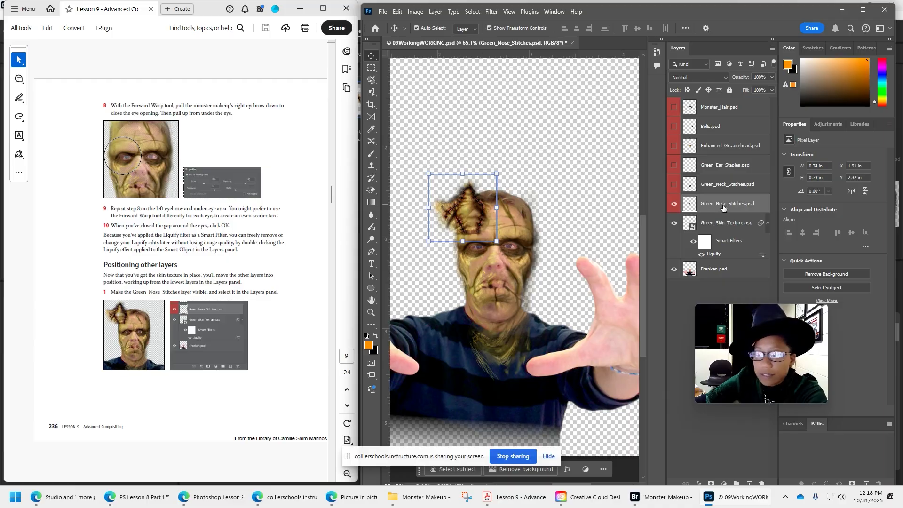
{"action": "scroll", "coordinate": [209, 324], "scroll_direction": "down", "scroll_amount": 2}
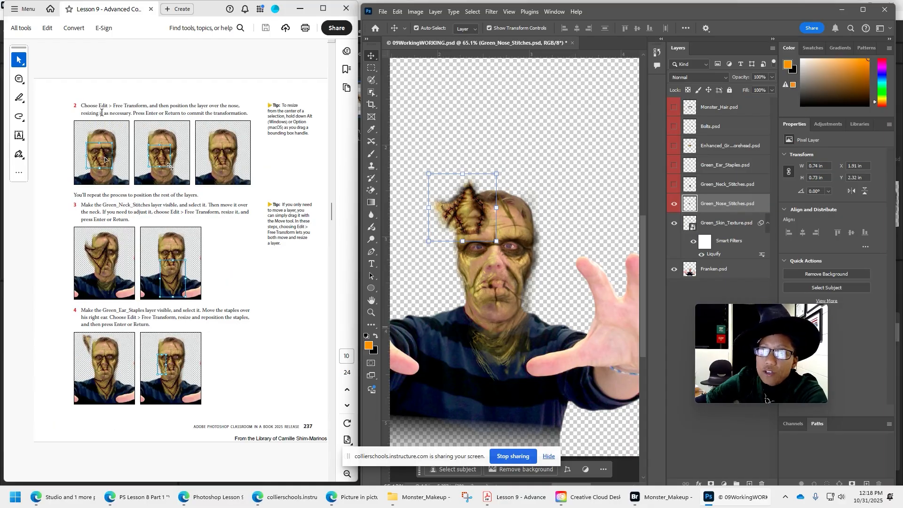
{"action": "left_click", "coordinate": [399, 11]}
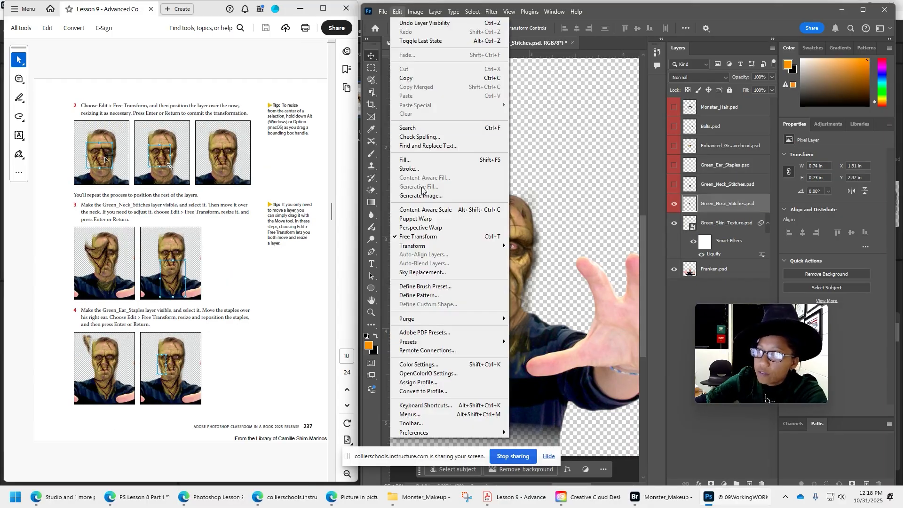
{"action": "left_click", "coordinate": [597, 14]}
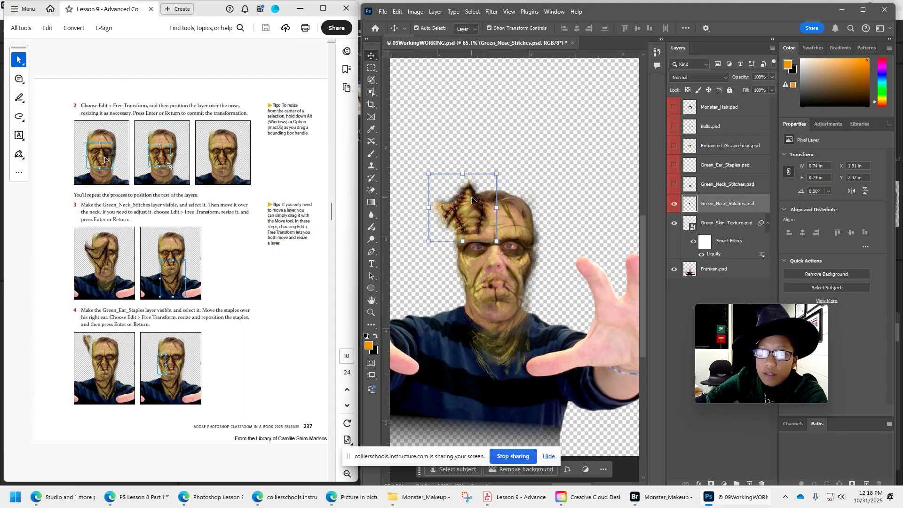
{"action": "left_click_drag", "start_coordinate": [471, 206], "coordinate": [498, 264]}
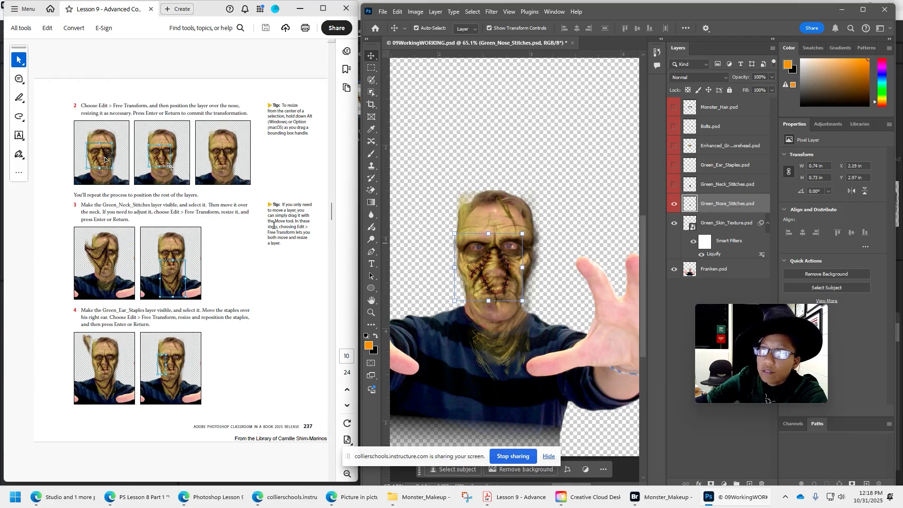
Resize and reposition the nose stitches with Free Transform to fit the nose, and commit the transformation.
{"action": "scroll", "coordinate": [504, 256], "scroll_direction": "up", "scroll_amount": 1}
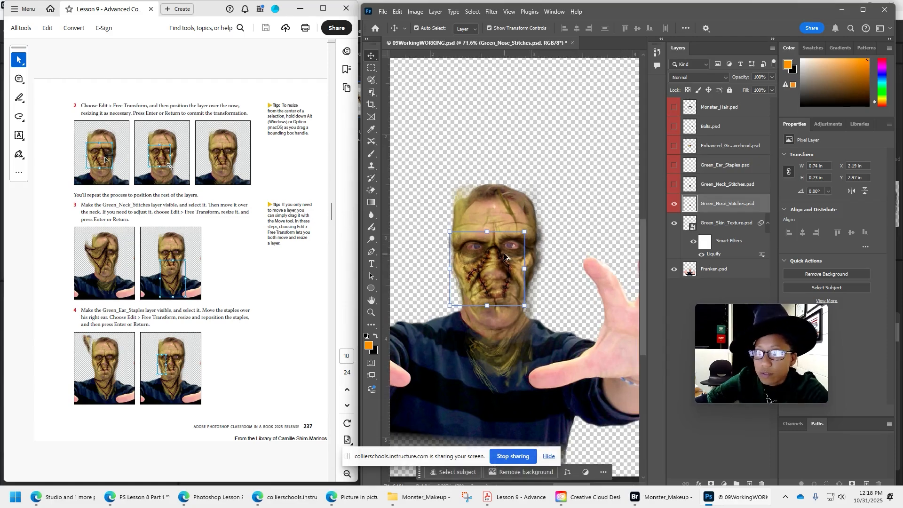
{"action": "scroll", "coordinate": [504, 257], "scroll_direction": "up", "scroll_amount": 8}
{"action": "key", "text": "ctrl+t"}
{"action": "left_click_drag", "start_coordinate": [495, 270], "coordinate": [534, 448]}
{"action": "key", "text": "Return"}
Make the Green_Neck_Stitches layer visible, then move and resize its stitches to fit across the neck.
{"action": "left_click", "coordinate": [674, 184]}
{"action": "left_click", "coordinate": [721, 185]}
{"action": "left_click_drag", "start_coordinate": [527, 423], "coordinate": [559, 318]}
{"action": "left_click_drag", "start_coordinate": [417, 349], "coordinate": [477, 348]}
{"action": "left_click_drag", "start_coordinate": [559, 348], "coordinate": [528, 334]}
{"action": "left_click_drag", "start_coordinate": [447, 336], "coordinate": [422, 336]}
{"action": "left_click_drag", "start_coordinate": [606, 336], "coordinate": [618, 336]}
{"action": "left_click_drag", "start_coordinate": [548, 339], "coordinate": [560, 346]}
Make the Green_Ear_Staples layer visible, then position and resize the staples over the monster's right ear.
{"action": "left_click", "coordinate": [726, 165]}
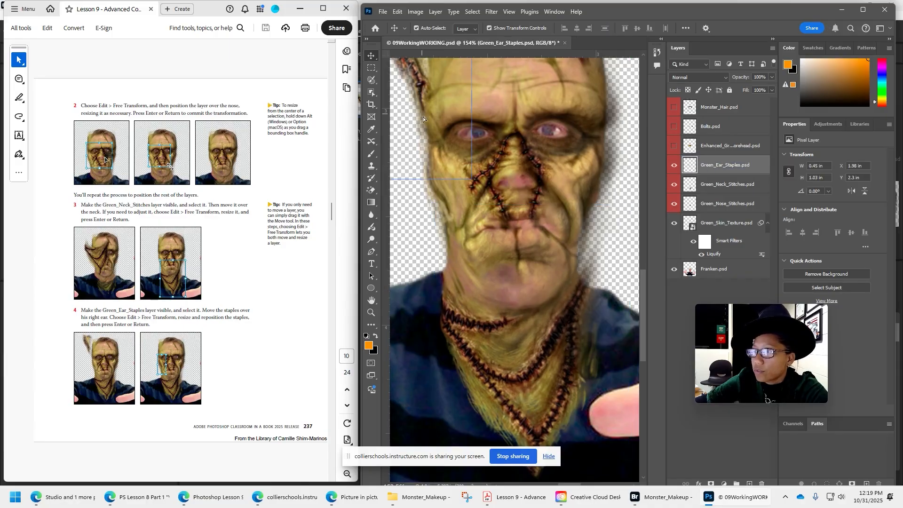
{"action": "left_click", "coordinate": [674, 165]}
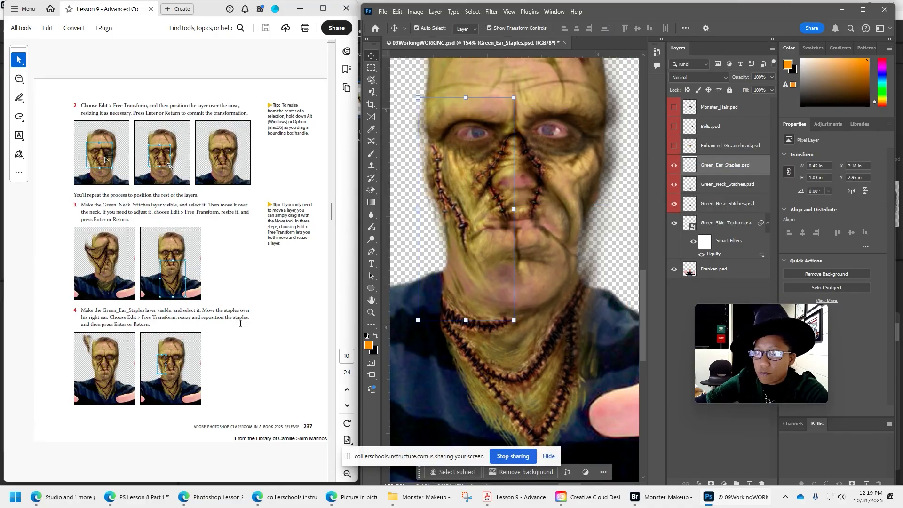
{"action": "left_click_drag", "start_coordinate": [465, 97], "coordinate": [467, 109]}
{"action": "left_click_drag", "start_coordinate": [456, 212], "coordinate": [452, 201]}
Make the Enhanced_Green_Forehead layer visible, select it, and move it over the monster's forehead.
{"action": "scroll", "coordinate": [224, 325], "scroll_direction": "down", "scroll_amount": 1}
{"action": "left_click_drag", "start_coordinate": [642, 285], "coordinate": [643, 272]}
{"action": "left_click", "coordinate": [673, 146]}
{"action": "left_click", "coordinate": [710, 146]}
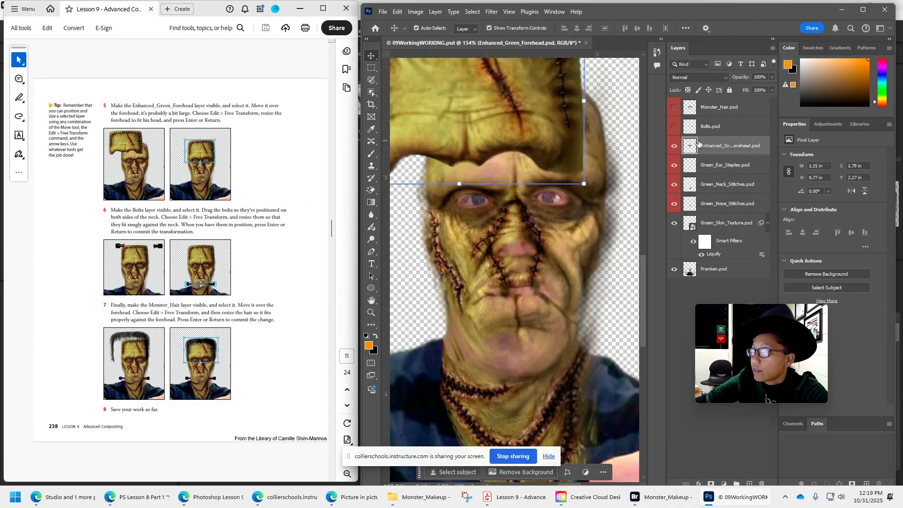
{"action": "left_click_drag", "start_coordinate": [479, 118], "coordinate": [526, 145]}
Free-transform the Enhanced_Green_Forehead layer to about 91% so it fits the head, and commit the transformation.
{"action": "left_click_drag", "start_coordinate": [504, 213], "coordinate": [504, 174]}
{"action": "left_click_drag", "start_coordinate": [505, 117], "coordinate": [506, 147]}
{"action": "left_click_drag", "start_coordinate": [599, 140], "coordinate": [610, 141]}
{"action": "left_click_drag", "start_coordinate": [532, 144], "coordinate": [529, 152]}
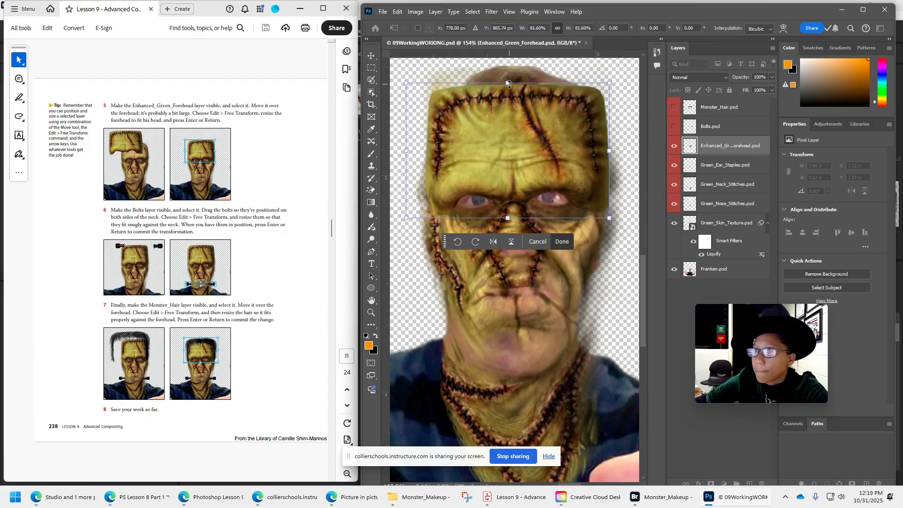
{"action": "left_click_drag", "start_coordinate": [510, 85], "coordinate": [512, 68]}
{"action": "left_click_drag", "start_coordinate": [526, 129], "coordinate": [524, 132]}
{"action": "left_click_drag", "start_coordinate": [622, 145], "coordinate": [618, 146]}
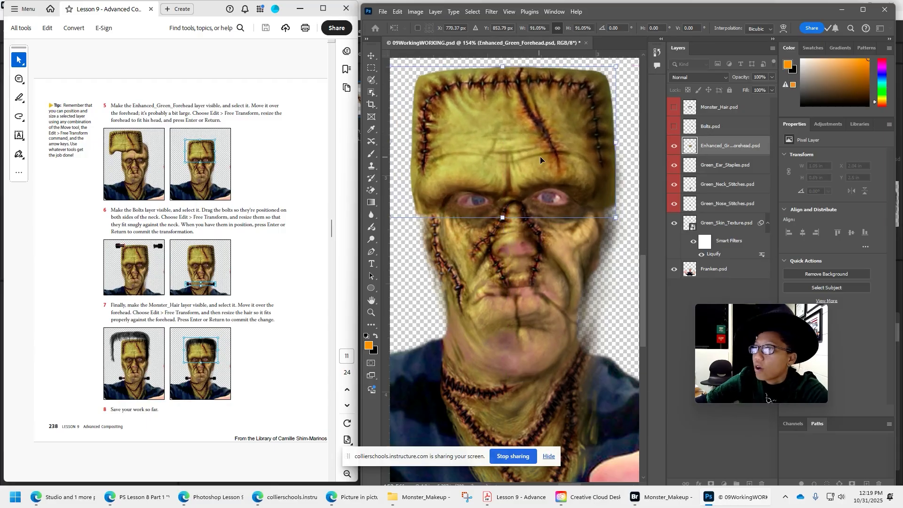
{"action": "left_click_drag", "start_coordinate": [540, 156], "coordinate": [543, 160]}
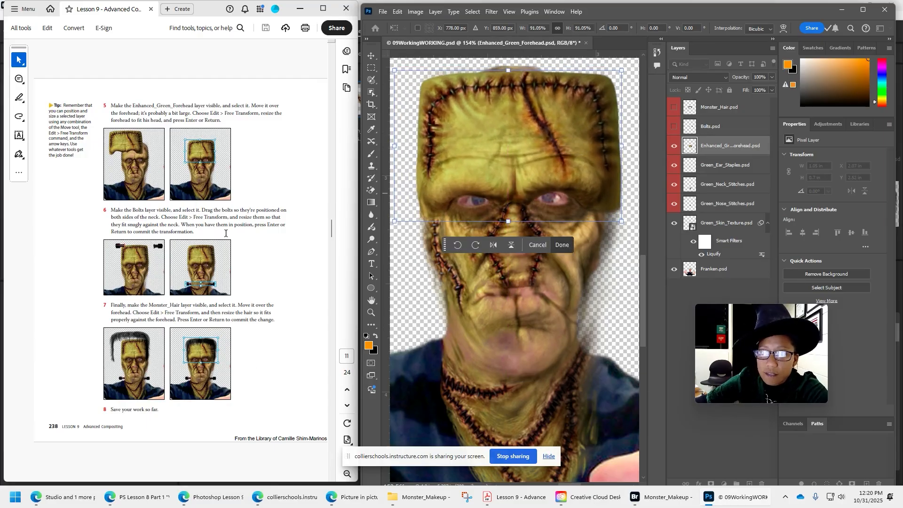
{"action": "key", "text": "Return"}
Make the Bolts layer visible, then move and resize the bolts to fit snugly against both sides of the neck.
{"action": "left_click", "coordinate": [674, 127]}
{"action": "left_click", "coordinate": [710, 127]}
{"action": "left_click_drag", "start_coordinate": [423, 94], "coordinate": [443, 320]}
{"action": "scroll", "coordinate": [539, 356], "scroll_direction": "down", "scroll_amount": 2}
{"action": "left_click_drag", "start_coordinate": [513, 292], "coordinate": [491, 315]}
{"action": "left_click_drag", "start_coordinate": [554, 316], "coordinate": [580, 316]}
{"action": "left_click_drag", "start_coordinate": [543, 317], "coordinate": [576, 321]}
{"action": "left_click_drag", "start_coordinate": [487, 315], "coordinate": [488, 316]}
{"action": "key", "text": "Return"}
Make the Monster_Hair layer visible, then move and resize the hair so it fits properly over the forehead.
{"action": "left_click", "coordinate": [673, 107]}
{"action": "left_click", "coordinate": [705, 109]}
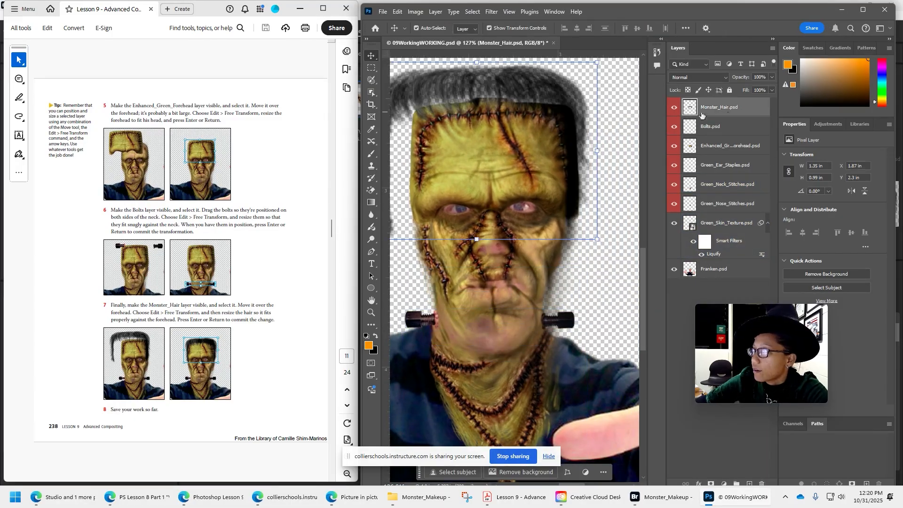
{"action": "left_click_drag", "start_coordinate": [498, 113], "coordinate": [517, 119]}
{"action": "left_click_drag", "start_coordinate": [614, 163], "coordinate": [564, 171]}
{"action": "left_click_drag", "start_coordinate": [524, 120], "coordinate": [543, 120]}
{"action": "key", "text": "Return"}
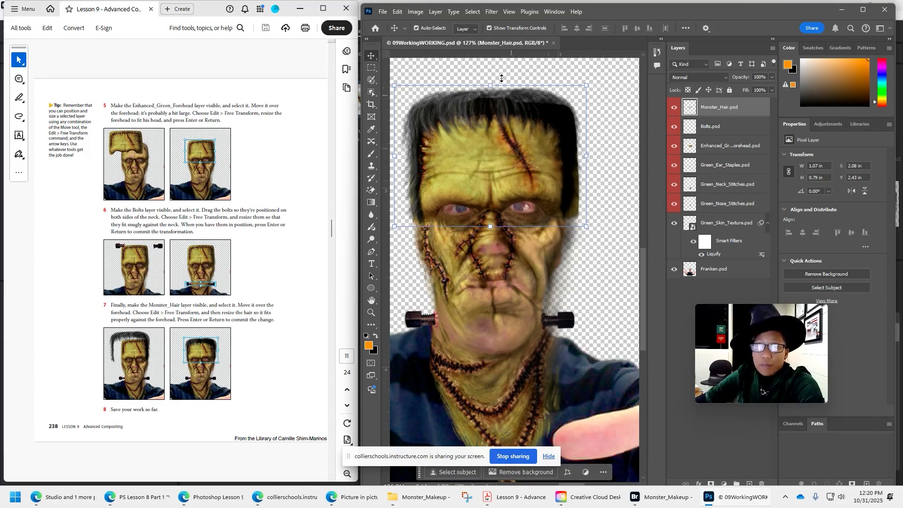
Save the document and move on to the Editing a Smart Filter page of the lesson.
{"action": "left_click", "coordinate": [388, 14]}
{"action": "left_click", "coordinate": [395, 118]}
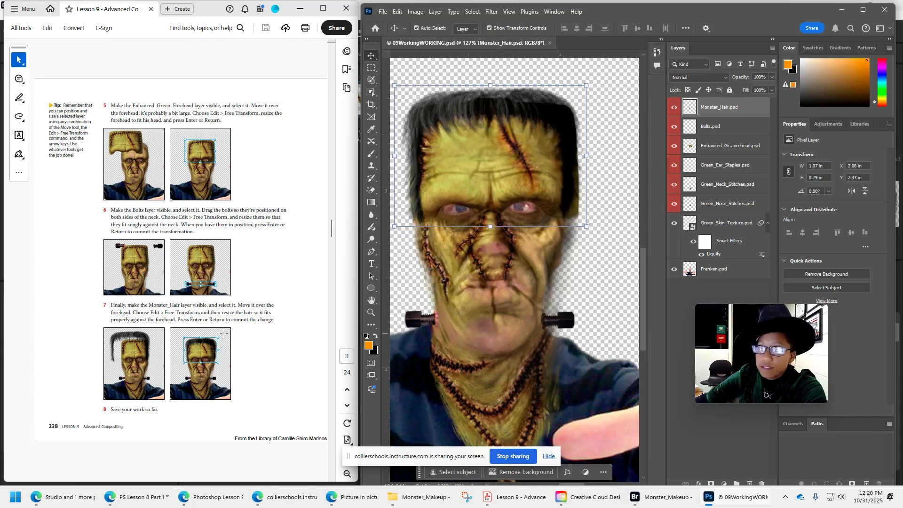
{"action": "scroll", "coordinate": [223, 333], "scroll_direction": "down", "scroll_amount": 3}
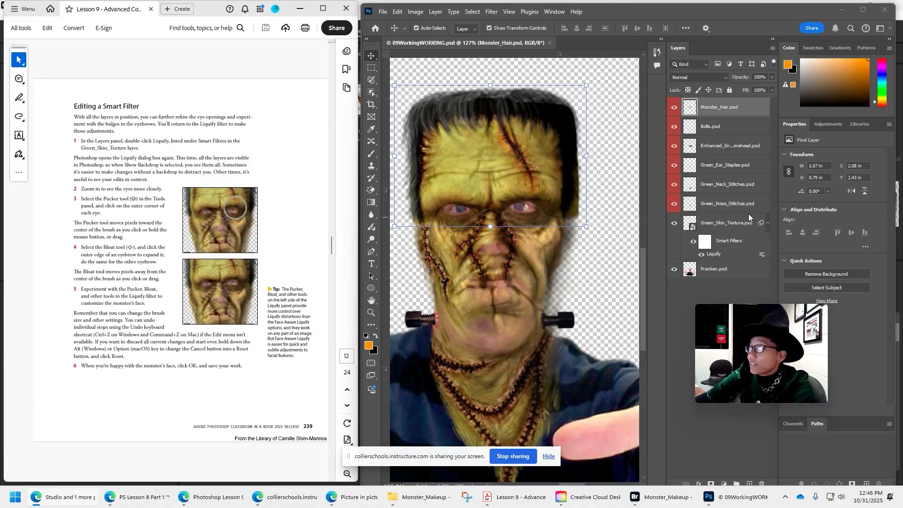
Reopen the Liquify Smart Filter applied to the Green_Skin_Texture layer for editing.
{"action": "left_click", "coordinate": [730, 222]}
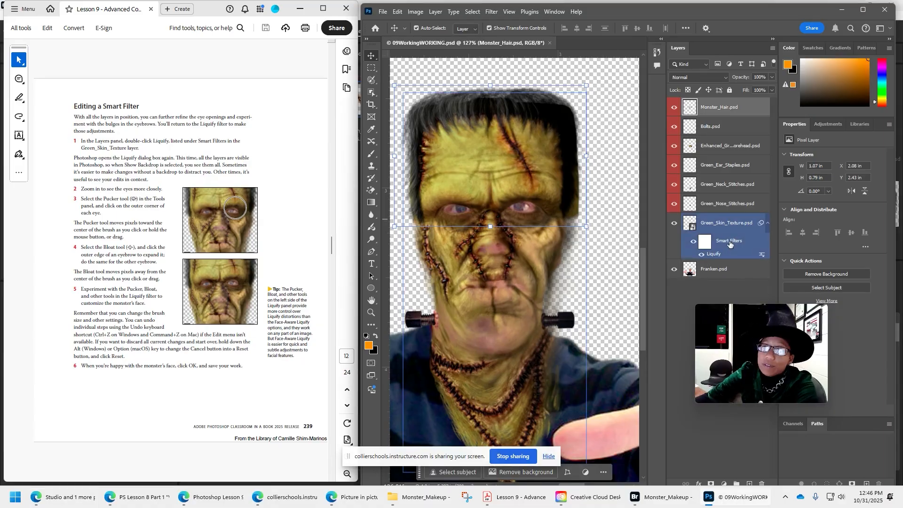
{"action": "left_click", "coordinate": [728, 243]}
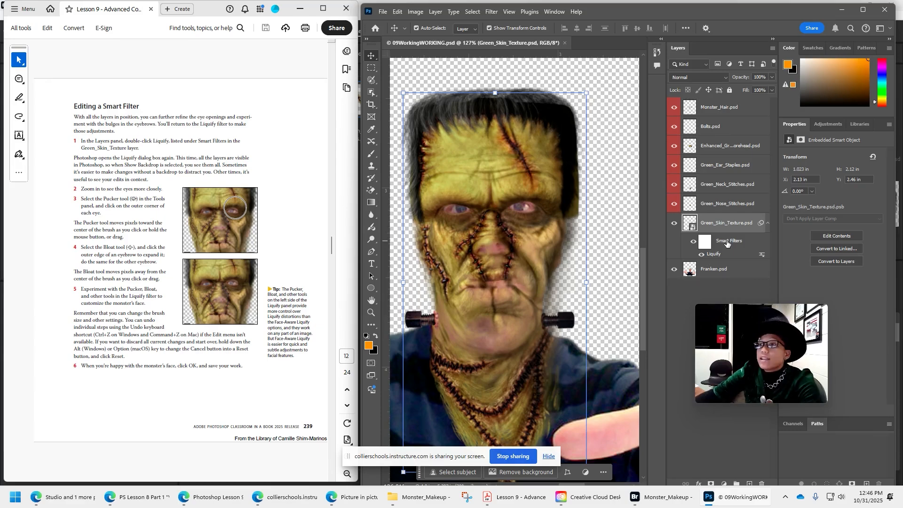
{"action": "left_click", "coordinate": [729, 207]}
{"action": "left_click", "coordinate": [729, 226]}
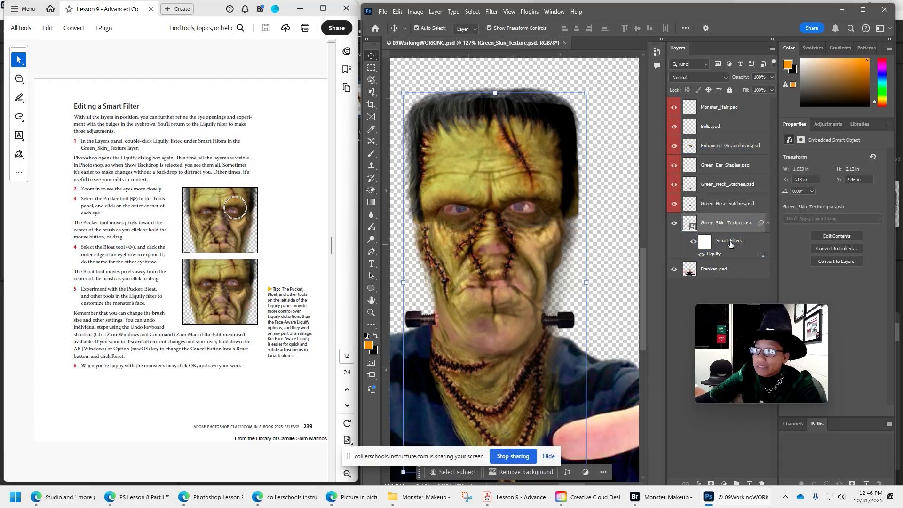
{"action": "double_click", "coordinate": [718, 256]}
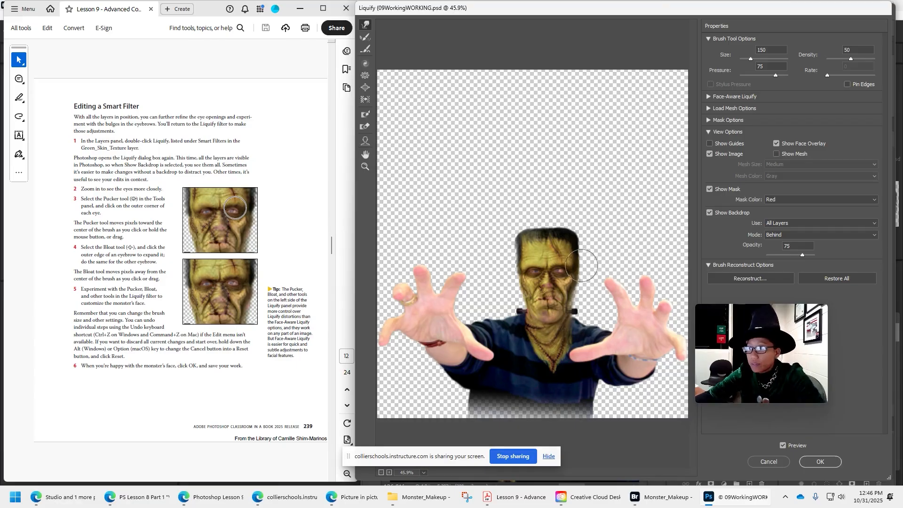
Try the Pucker tool at brush size 100 on the monster's right eye in Liquify, and undo the distortion.
{"action": "key", "text": "ctrl+plus"}
{"action": "scroll", "coordinate": [576, 285], "scroll_direction": "up", "scroll_amount": 8}
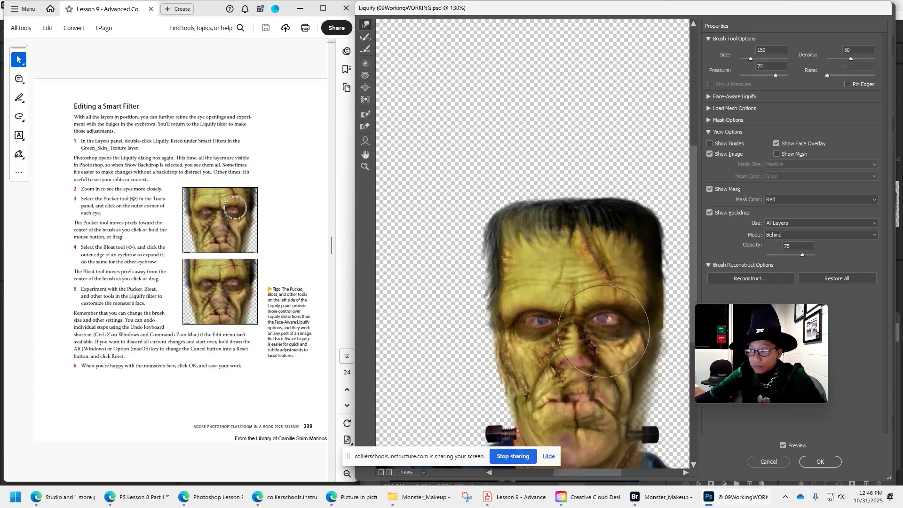
{"action": "left_click_drag", "start_coordinate": [606, 329], "coordinate": [566, 257]}
{"action": "scroll", "coordinate": [569, 258], "scroll_direction": "up", "scroll_amount": 4}
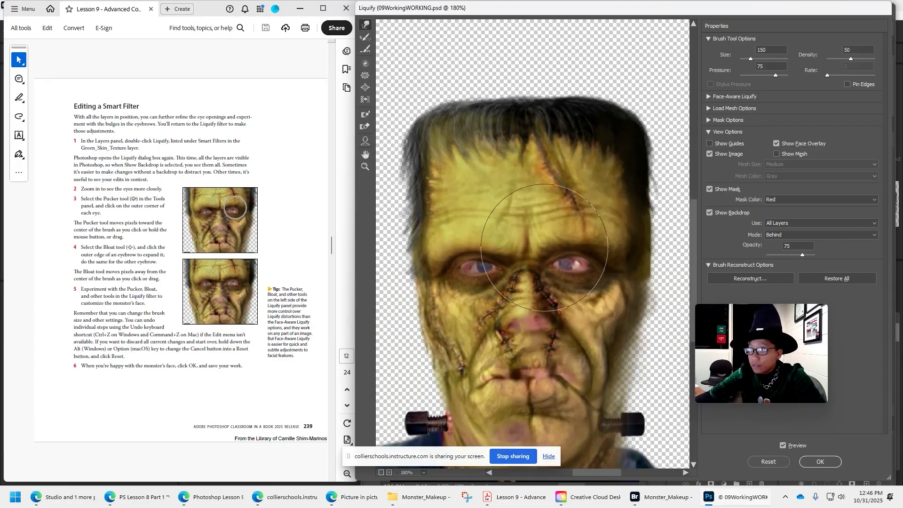
{"action": "left_click_drag", "start_coordinate": [565, 339], "coordinate": [571, 271]}
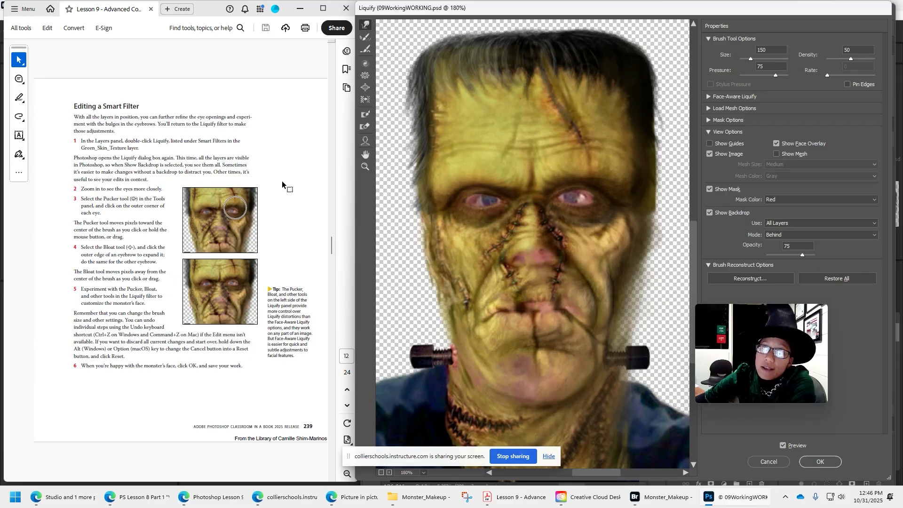
{"action": "left_click", "coordinate": [364, 75]}
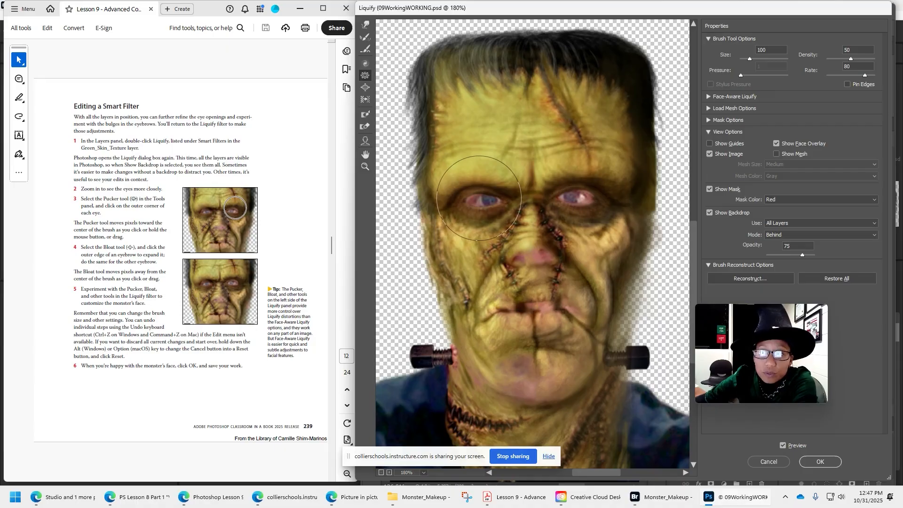
{"action": "mouse_move", "coordinate": [478, 197]}
{"action": "left_mouse_down"}
{"action": "mouse_move", "coordinate": [454, 141]}
{"action": "mouse_move", "coordinate": [490, 221]}
{"action": "left_mouse_up"}
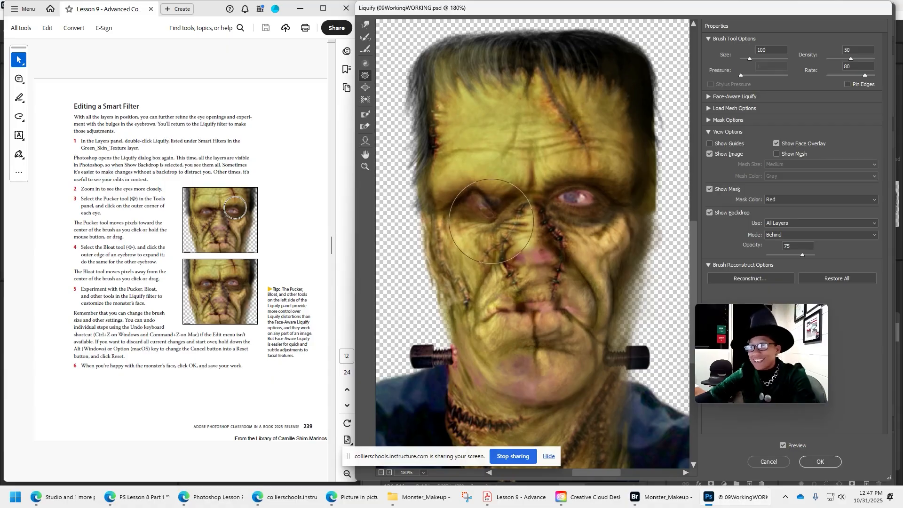
{"action": "key", "text": "ctrl+z"}
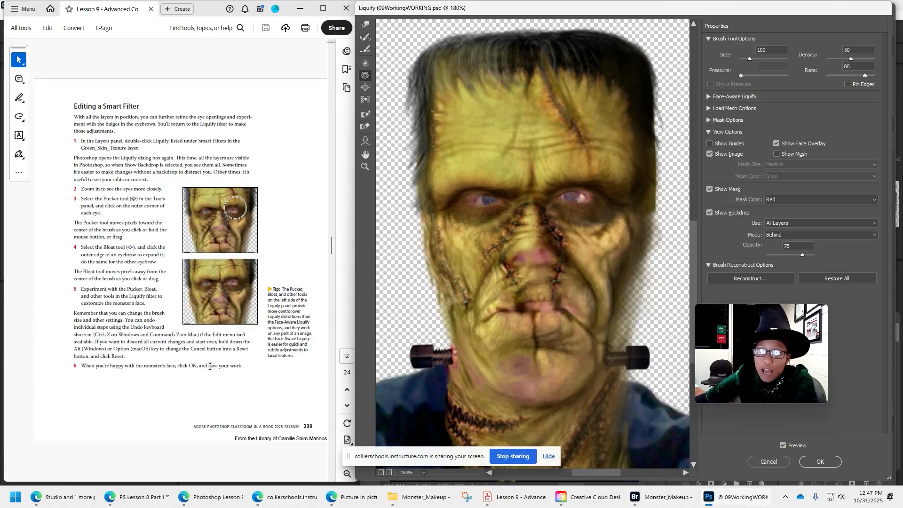
Accept the Liquify filter and go to the Painting a layer page of the lesson.
{"action": "left_click", "coordinate": [821, 461]}
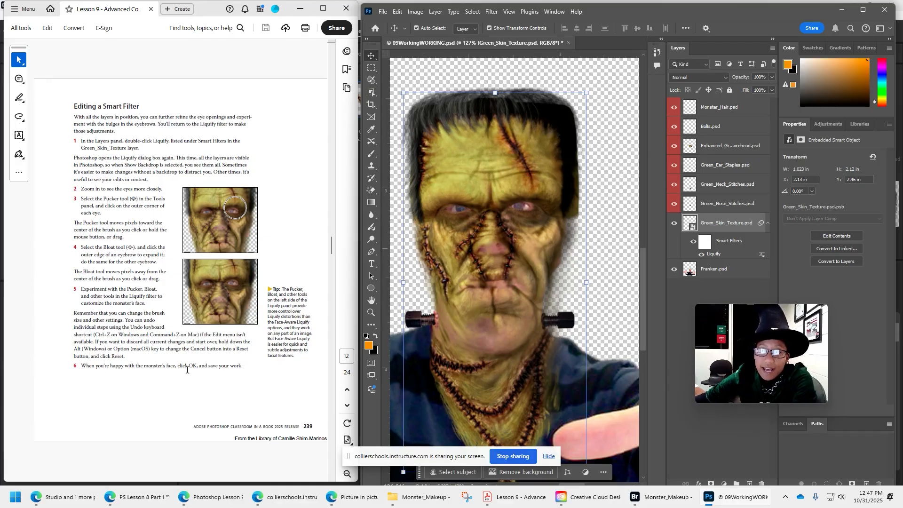
{"action": "scroll", "coordinate": [109, 365], "scroll_direction": "down", "scroll_amount": 3}
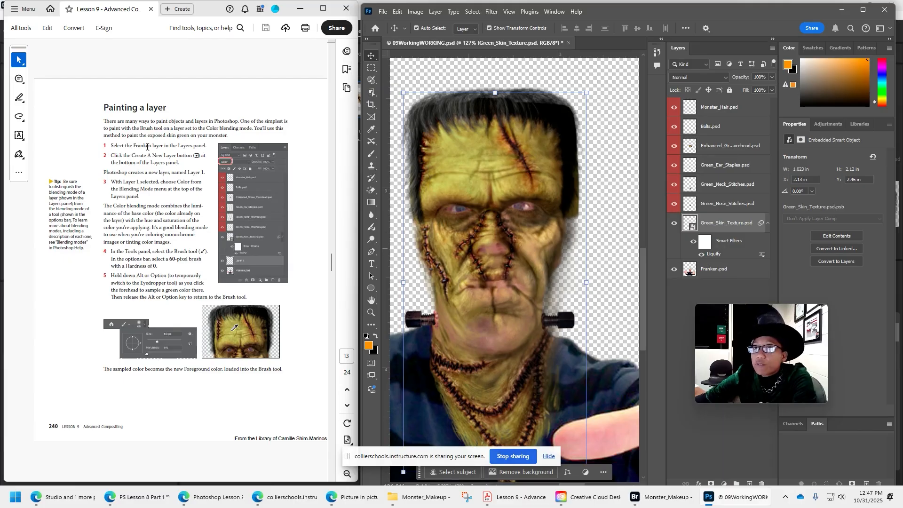
Add a new layer directly above the Franken layer and set its blending mode to Color.
{"action": "left_click", "coordinate": [727, 270]}
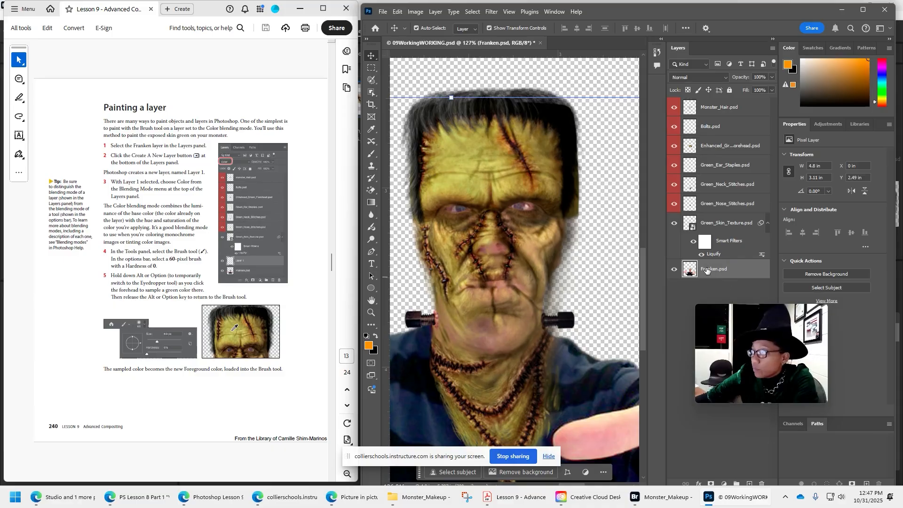
{"action": "left_click", "coordinate": [749, 482]}
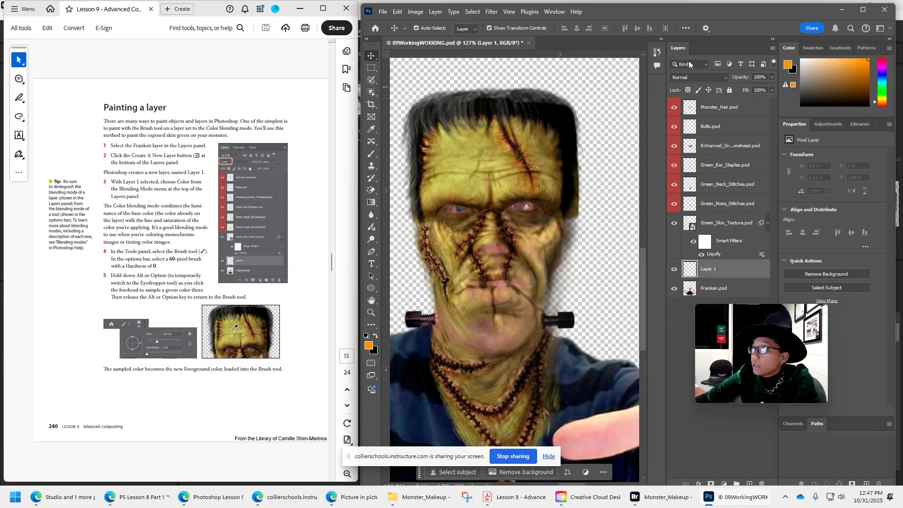
{"action": "left_click", "coordinate": [724, 77]}
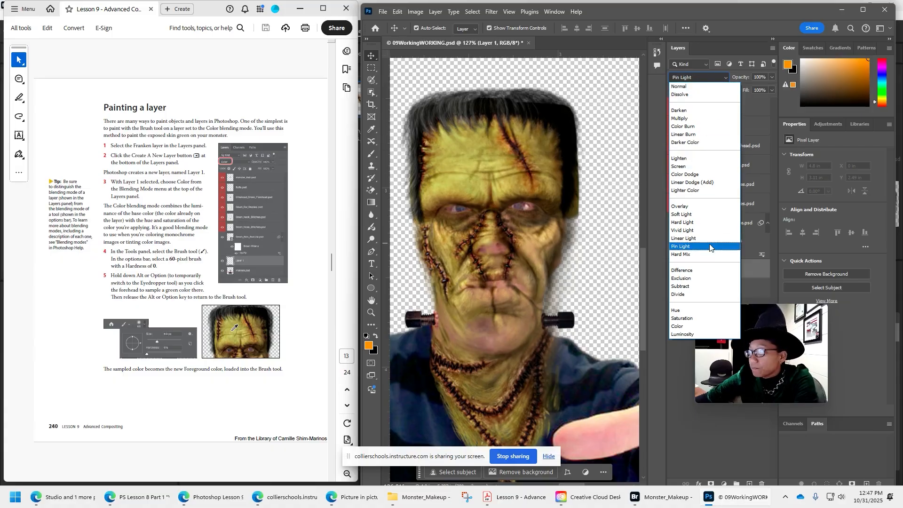
{"action": "left_click", "coordinate": [701, 325]}
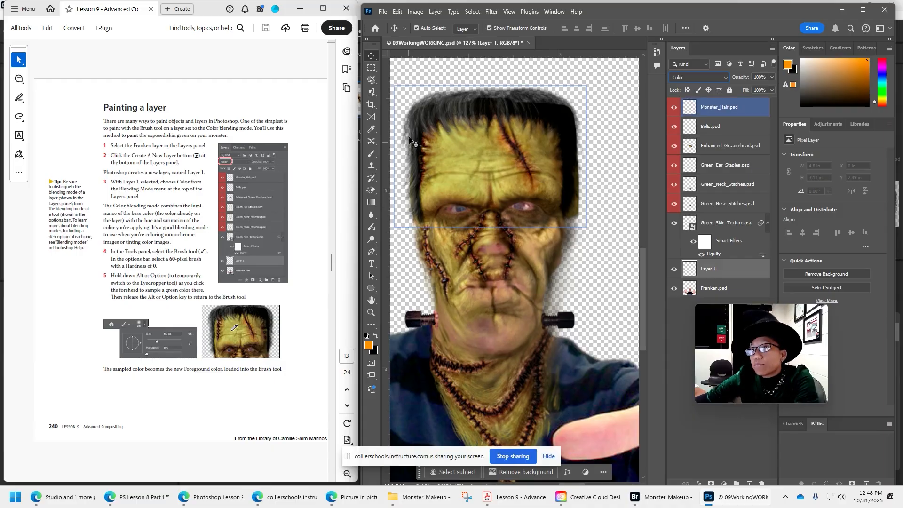
Set the Brush tool to a size of 60 px and sample a green from the monster's forehead as the foreground color.
{"action": "left_click", "coordinate": [374, 153]}
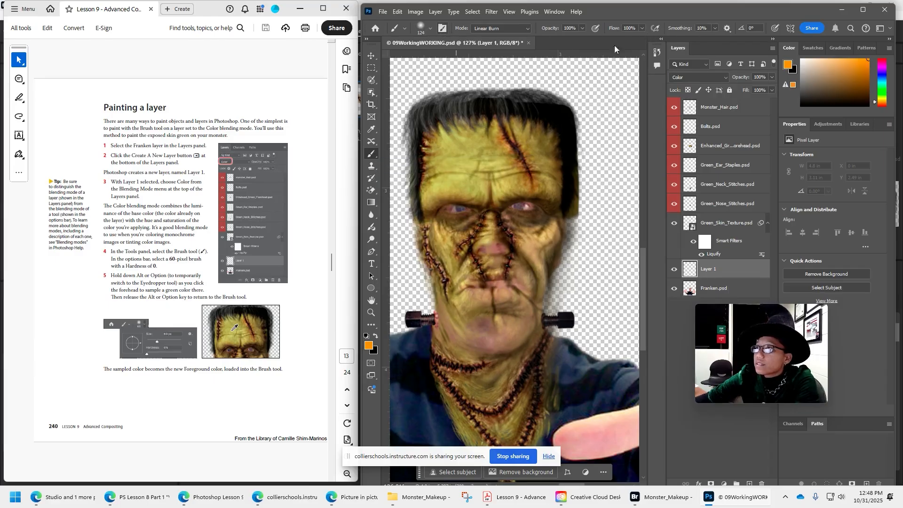
{"action": "left_click_drag", "start_coordinate": [361, 52], "coordinate": [303, 54]}
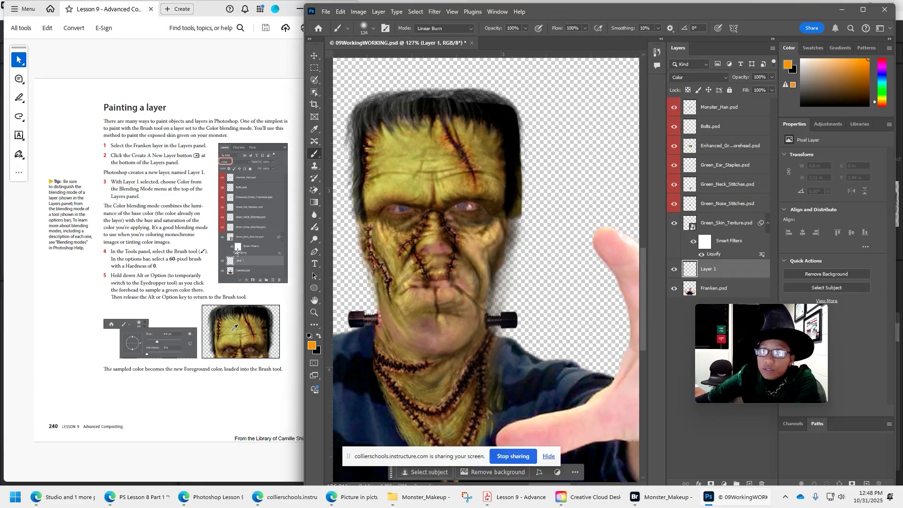
{"action": "left_click", "coordinate": [374, 28]}
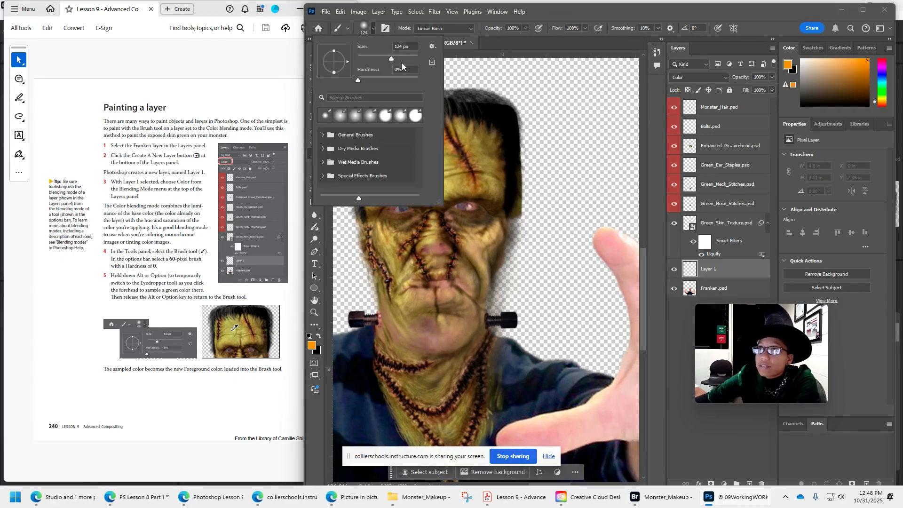
{"action": "double_click", "coordinate": [400, 46]}
{"action": "type", "text": "60"}
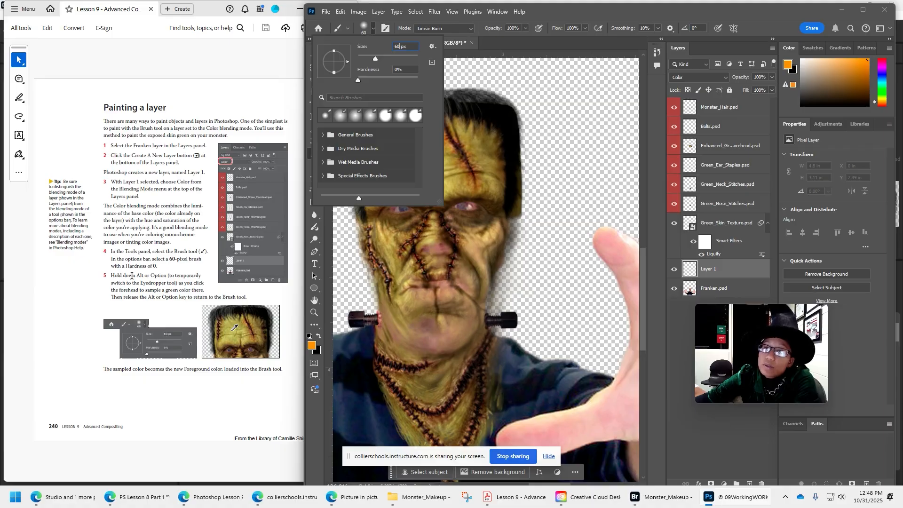
{"action": "left_click", "coordinate": [480, 161], "text": "alt"}
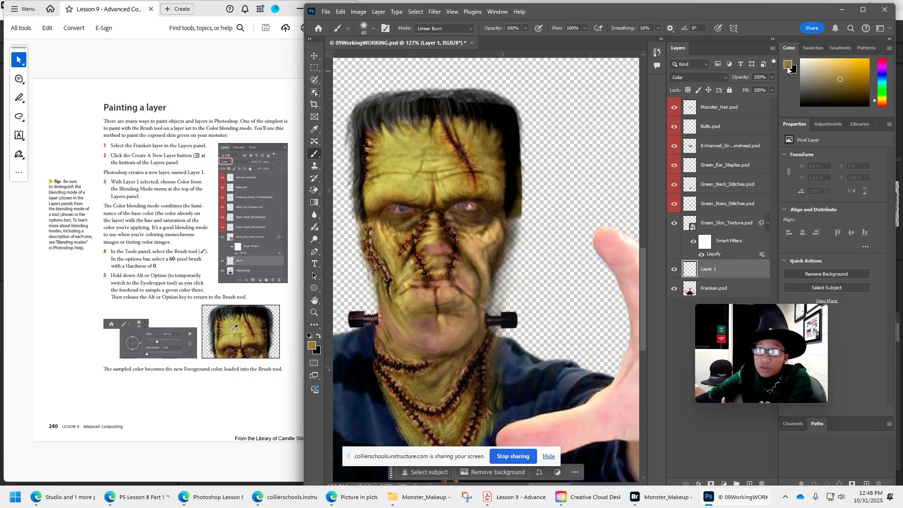
Load the Franken layer's nontransparent pixels as a selection while keeping Layer 1 active.
{"action": "scroll", "coordinate": [186, 298], "scroll_direction": "down", "scroll_amount": 3}
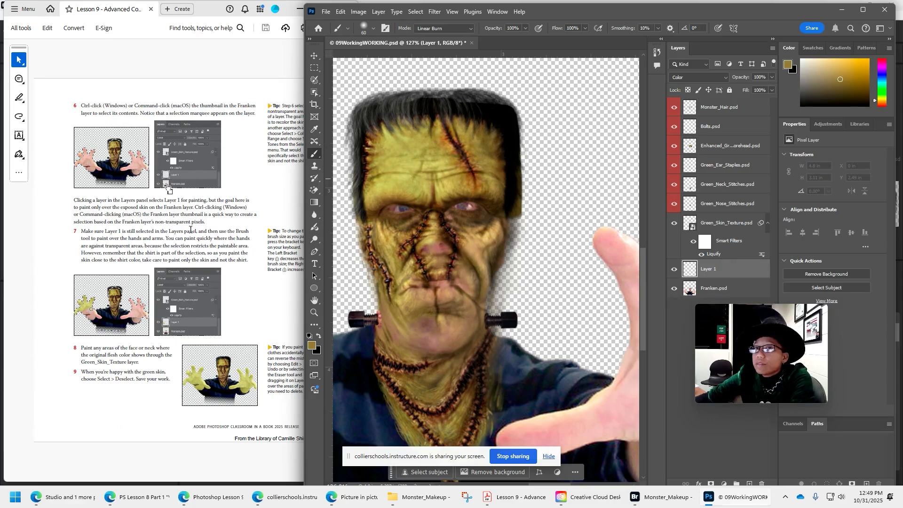
{"action": "left_click", "coordinate": [690, 289], "text": "ctrl"}
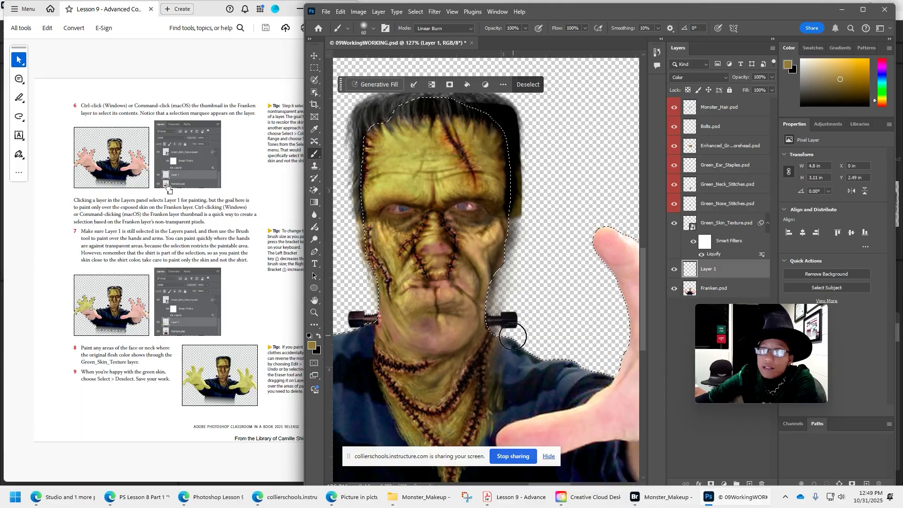
Try painting the fingers and palm of the ringed hand on Layer 1, and undo the brush strokes.
{"action": "scroll", "coordinate": [453, 346], "scroll_direction": "down", "scroll_amount": 3}
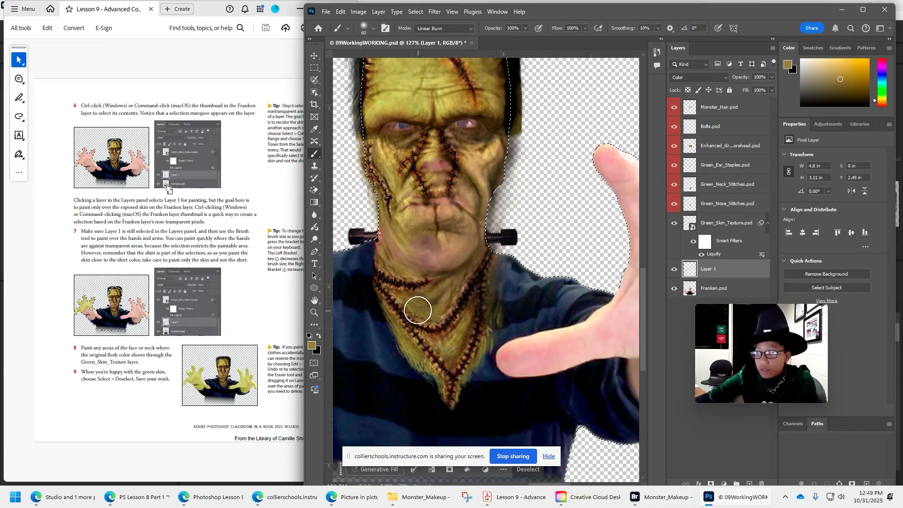
{"action": "mouse_move", "coordinate": [418, 310]}
{"action": "left_mouse_down"}
{"action": "mouse_move", "coordinate": [626, 334]}
{"action": "mouse_move", "coordinate": [732, 328]}
{"action": "left_mouse_up"}
{"action": "mouse_move", "coordinate": [401, 132]}
{"action": "left_mouse_down"}
{"action": "mouse_move", "coordinate": [444, 204]}
{"action": "mouse_move", "coordinate": [448, 235]}
{"action": "mouse_move", "coordinate": [413, 160]}
{"action": "mouse_move", "coordinate": [449, 260]}
{"action": "mouse_move", "coordinate": [403, 148]}
{"action": "left_mouse_up"}
{"action": "mouse_move", "coordinate": [438, 268]}
{"action": "left_mouse_down"}
{"action": "mouse_move", "coordinate": [469, 184]}
{"action": "mouse_move", "coordinate": [589, 130]}
{"action": "mouse_move", "coordinate": [475, 218]}
{"action": "mouse_move", "coordinate": [488, 360]}
{"action": "mouse_move", "coordinate": [616, 403]}
{"action": "mouse_move", "coordinate": [455, 260]}
{"action": "left_mouse_up"}
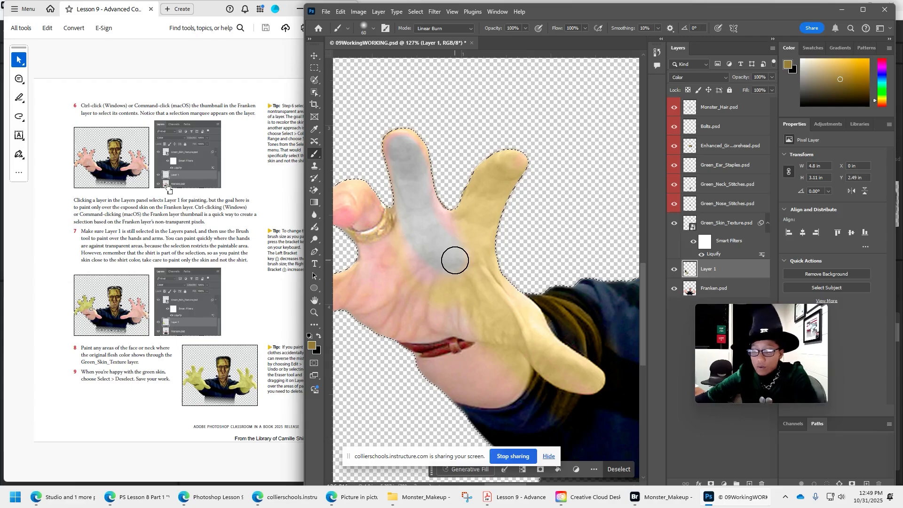
{"action": "key", "text": "ctrl+z"}
{"action": "key", "text": "ctrl+z"}
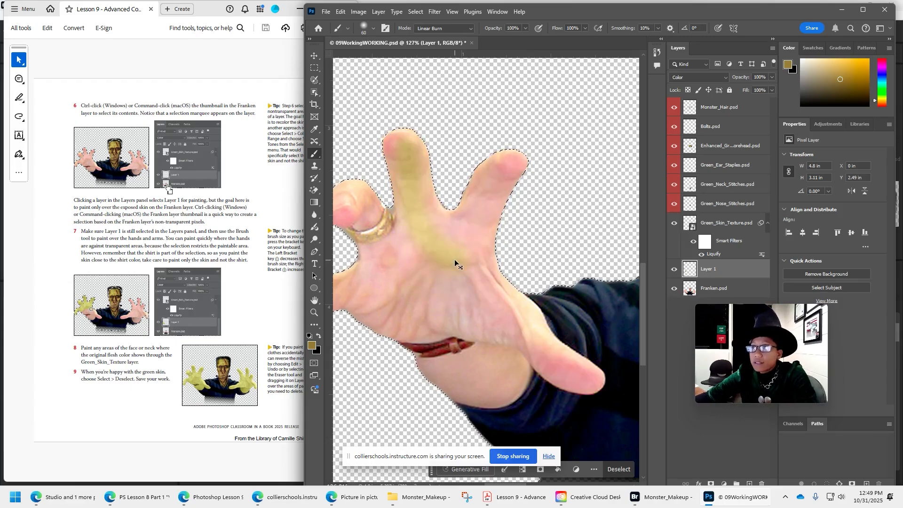
{"action": "key", "text": "ctrl+z"}
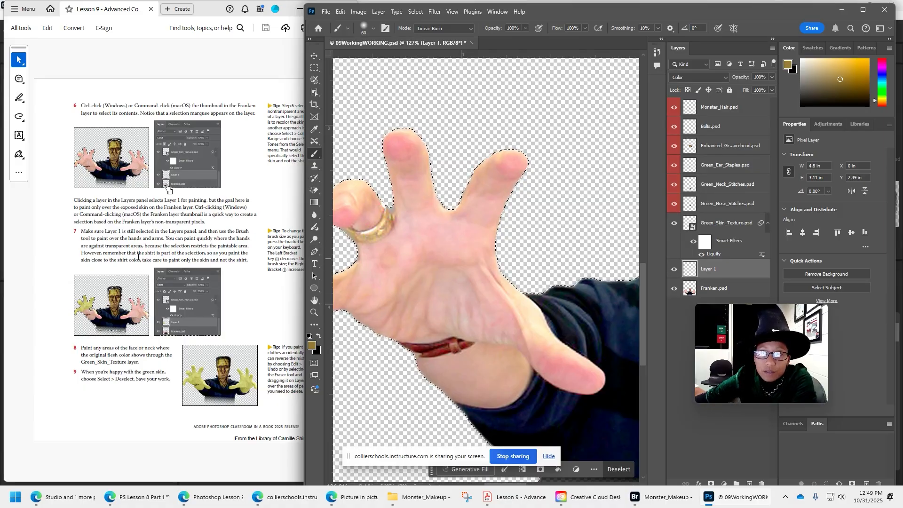
Paint the ringed hand, including its fingers, palm, thumb and wrist, with the sampled green on Layer 1.
{"action": "mouse_move", "coordinate": [433, 307]}
{"action": "left_mouse_down"}
{"action": "mouse_move", "coordinate": [345, 194]}
{"action": "mouse_move", "coordinate": [343, 222]}
{"action": "mouse_move", "coordinate": [363, 276]}
{"action": "mouse_move", "coordinate": [341, 188]}
{"action": "mouse_move", "coordinate": [386, 243]}
{"action": "mouse_move", "coordinate": [418, 160]}
{"action": "mouse_move", "coordinate": [399, 137]}
{"action": "mouse_move", "coordinate": [385, 178]}
{"action": "mouse_move", "coordinate": [435, 288]}
{"action": "mouse_move", "coordinate": [456, 231]}
{"action": "mouse_move", "coordinate": [473, 216]}
{"action": "mouse_move", "coordinate": [434, 180]}
{"action": "mouse_move", "coordinate": [475, 271]}
{"action": "left_mouse_up"}
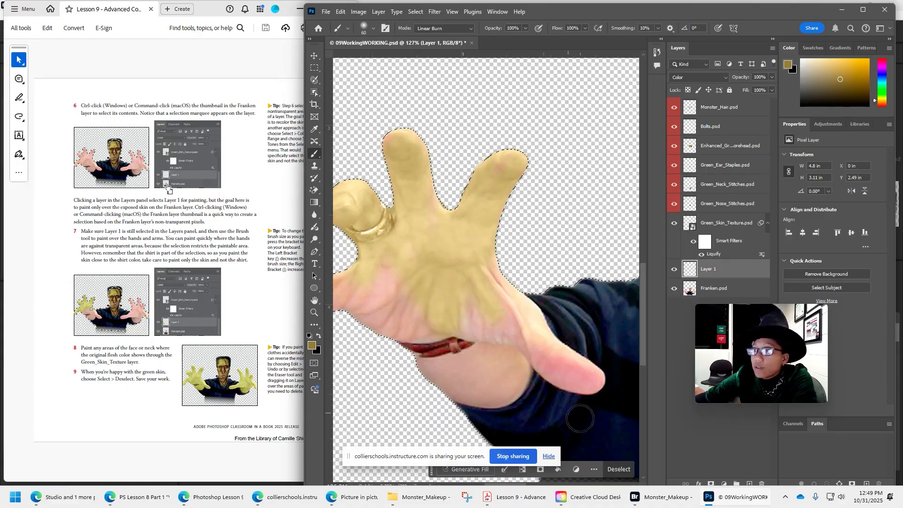
{"action": "mouse_move", "coordinate": [579, 418]}
{"action": "left_mouse_down"}
{"action": "mouse_move", "coordinate": [469, 292]}
{"action": "mouse_move", "coordinate": [527, 352]}
{"action": "mouse_move", "coordinate": [561, 372]}
{"action": "mouse_move", "coordinate": [602, 377]}
{"action": "mouse_move", "coordinate": [619, 401]}
{"action": "mouse_move", "coordinate": [447, 355]}
{"action": "mouse_move", "coordinate": [448, 373]}
{"action": "mouse_move", "coordinate": [526, 368]}
{"action": "mouse_move", "coordinate": [489, 394]}
{"action": "mouse_move", "coordinate": [440, 345]}
{"action": "mouse_move", "coordinate": [510, 359]}
{"action": "mouse_move", "coordinate": [482, 391]}
{"action": "mouse_move", "coordinate": [422, 365]}
{"action": "mouse_move", "coordinate": [386, 241]}
{"action": "mouse_move", "coordinate": [389, 306]}
{"action": "mouse_move", "coordinate": [456, 331]}
{"action": "mouse_move", "coordinate": [398, 287]}
{"action": "mouse_move", "coordinate": [331, 286]}
{"action": "mouse_move", "coordinate": [340, 309]}
{"action": "mouse_move", "coordinate": [438, 342]}
{"action": "mouse_move", "coordinate": [310, 296]}
{"action": "mouse_move", "coordinate": [342, 292]}
{"action": "left_mouse_up"}
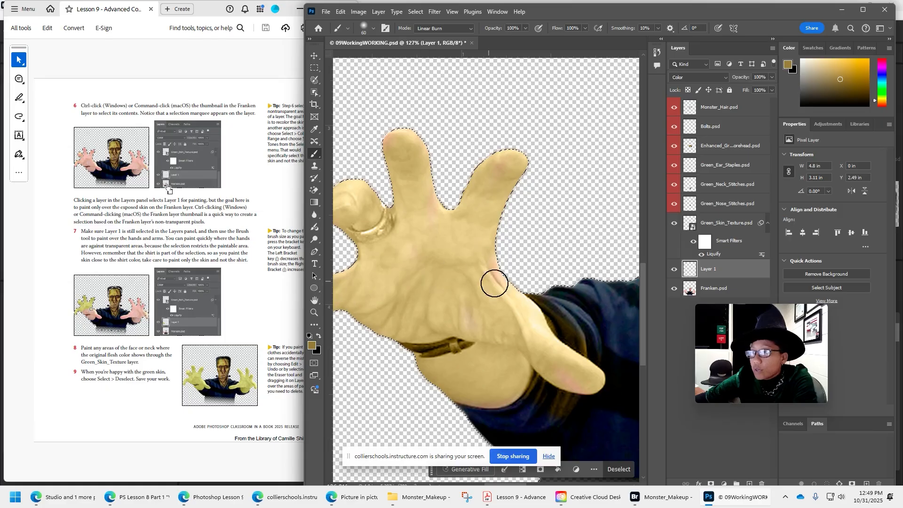
{"action": "mouse_move", "coordinate": [494, 283]}
{"action": "left_mouse_down"}
{"action": "mouse_move", "coordinate": [530, 236]}
{"action": "mouse_move", "coordinate": [514, 255]}
{"action": "mouse_move", "coordinate": [550, 349]}
{"action": "mouse_move", "coordinate": [586, 383]}
{"action": "left_mouse_up"}
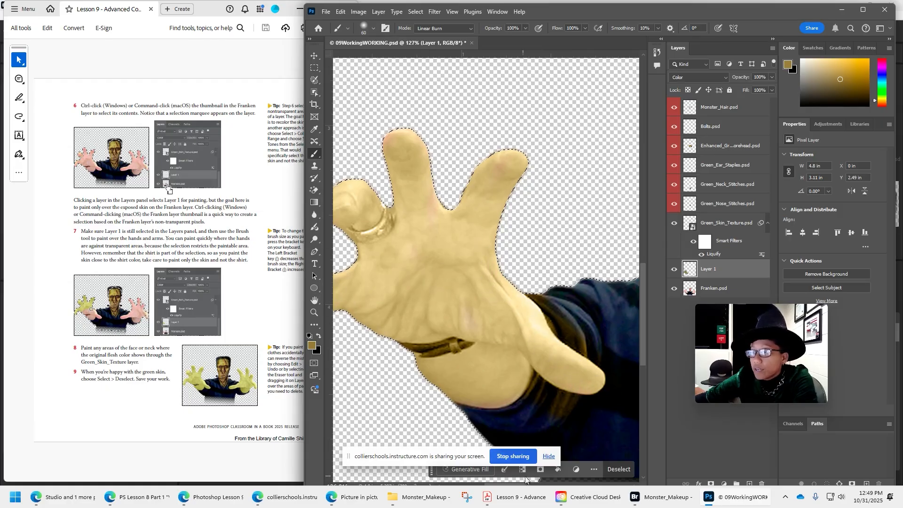
{"action": "left_click_drag", "start_coordinate": [464, 306], "coordinate": [528, 284]}
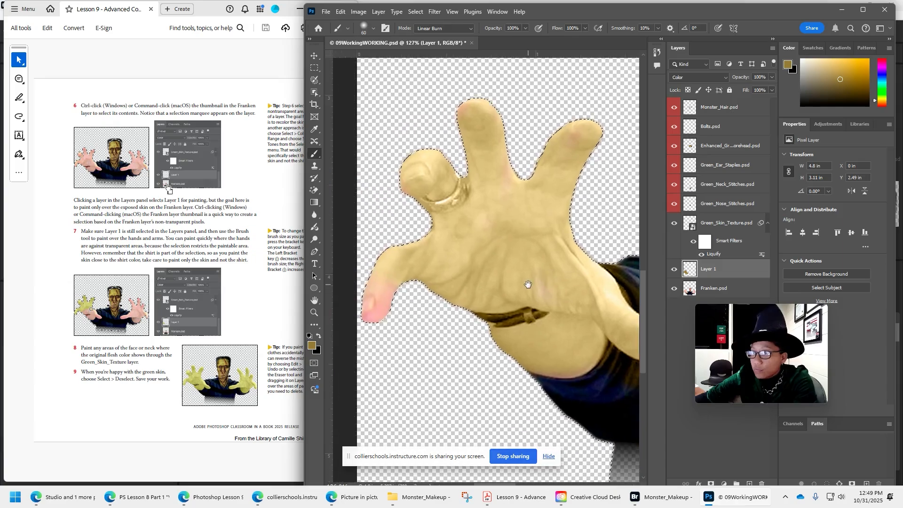
{"action": "mouse_move", "coordinate": [413, 292]}
{"action": "left_mouse_down"}
{"action": "mouse_move", "coordinate": [384, 281]}
{"action": "mouse_move", "coordinate": [363, 331]}
{"action": "mouse_move", "coordinate": [399, 272]}
{"action": "left_mouse_up"}
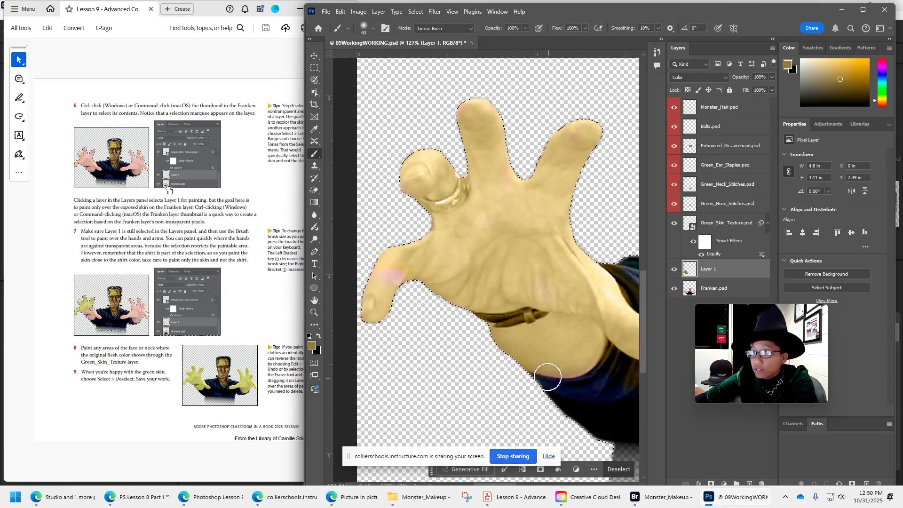
Paint the monster's other hand, covering the thumb, palm, fingers and wrist with the same green on Layer 1.
{"action": "left_click_drag", "start_coordinate": [497, 368], "coordinate": [357, 287]}
{"action": "left_click_drag", "start_coordinate": [616, 300], "coordinate": [421, 359]}
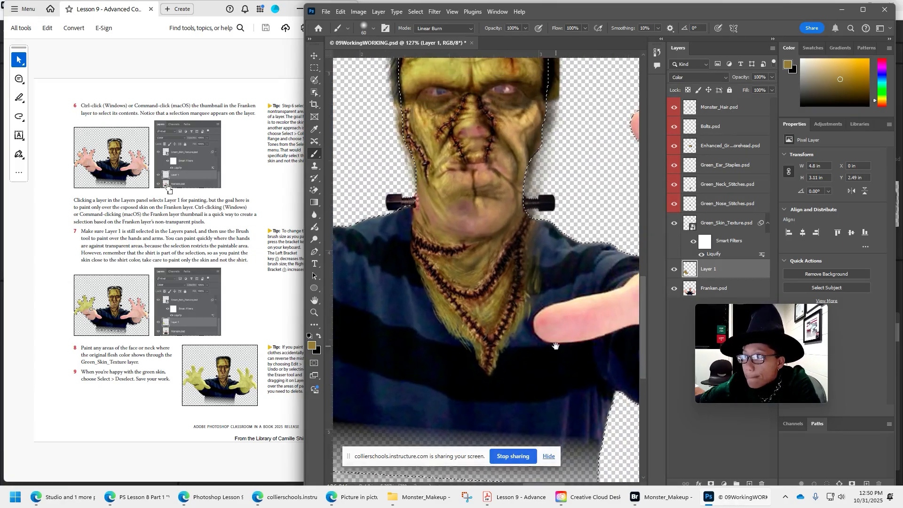
{"action": "left_click_drag", "start_coordinate": [555, 346], "coordinate": [414, 289]}
{"action": "mouse_move", "coordinate": [542, 221]}
{"action": "left_mouse_down"}
{"action": "mouse_move", "coordinate": [413, 254]}
{"action": "mouse_move", "coordinate": [410, 270]}
{"action": "mouse_move", "coordinate": [575, 260]}
{"action": "mouse_move", "coordinate": [481, 253]}
{"action": "mouse_move", "coordinate": [546, 220]}
{"action": "mouse_move", "coordinate": [501, 78]}
{"action": "mouse_move", "coordinate": [574, 163]}
{"action": "mouse_move", "coordinate": [621, 138]}
{"action": "mouse_move", "coordinate": [561, 133]}
{"action": "mouse_move", "coordinate": [608, 142]}
{"action": "mouse_move", "coordinate": [550, 278]}
{"action": "mouse_move", "coordinate": [647, 271]}
{"action": "mouse_move", "coordinate": [678, 133]}
{"action": "left_mouse_up"}
{"action": "left_click_drag", "start_coordinate": [613, 295], "coordinate": [453, 312]}
{"action": "left_click_drag", "start_coordinate": [500, 150], "coordinate": [512, 217]}
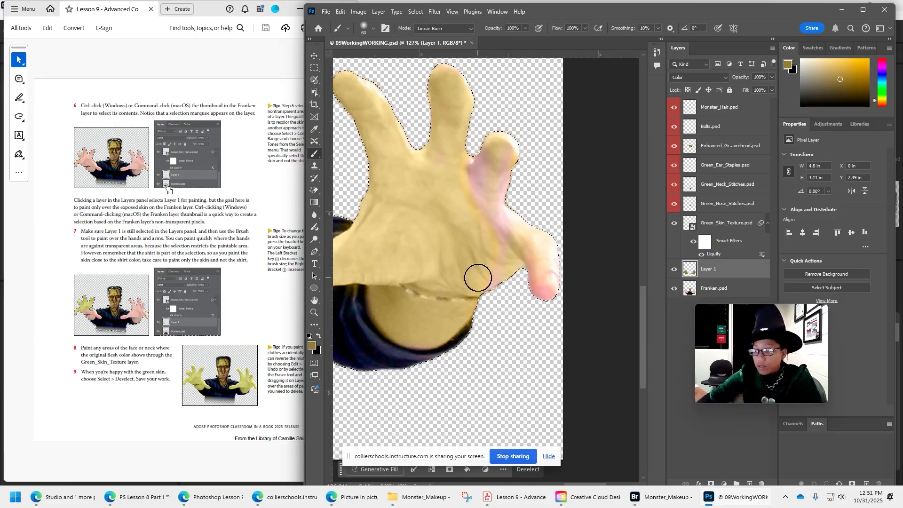
Deselect the monster's outline and merge all the visible layers into one.
{"action": "key", "text": "ctrl+0"}
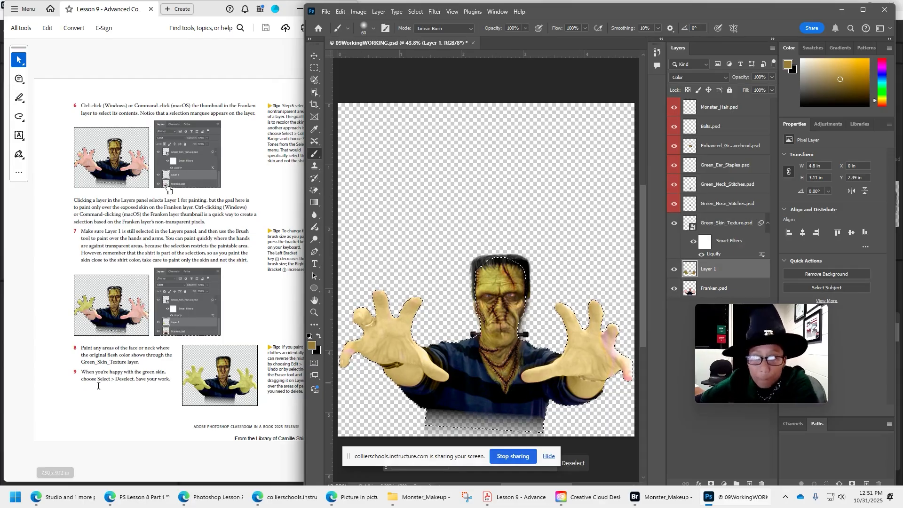
{"action": "left_click", "coordinate": [416, 11]}
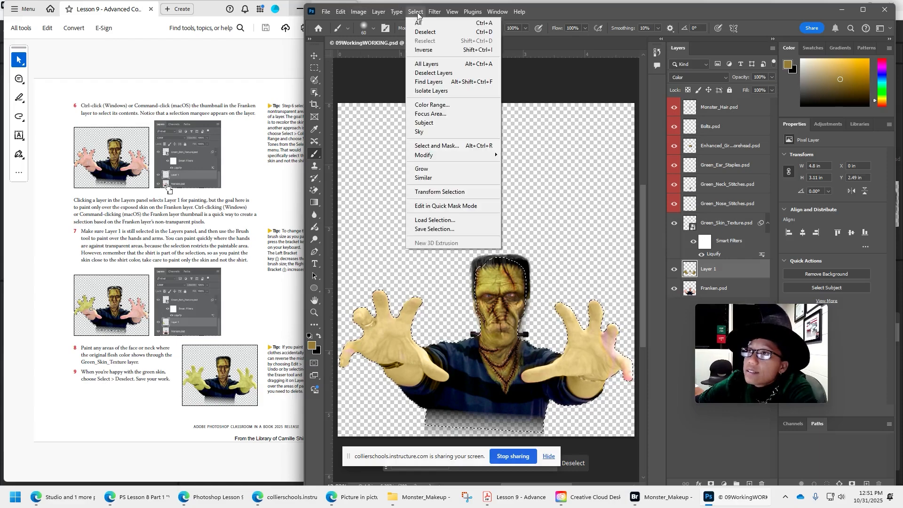
{"action": "left_click", "coordinate": [425, 32]}
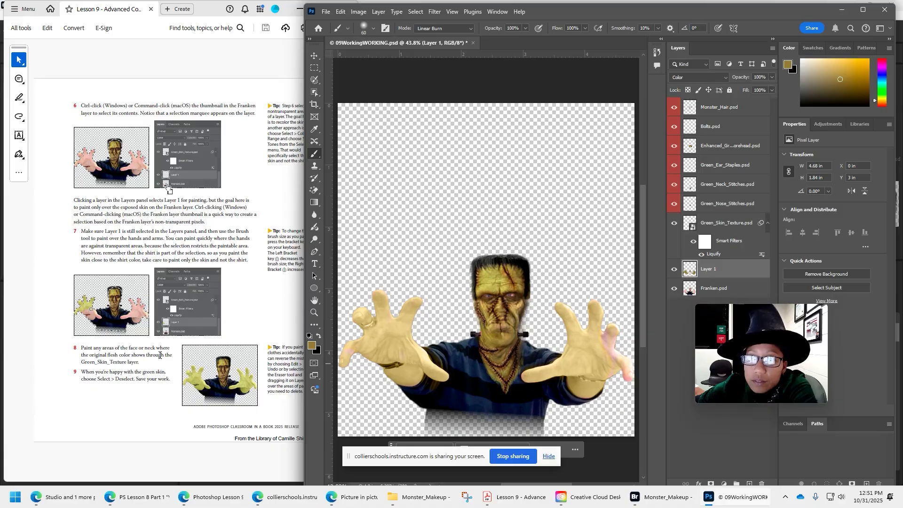
{"action": "scroll", "coordinate": [160, 355], "scroll_direction": "down", "scroll_amount": 3}
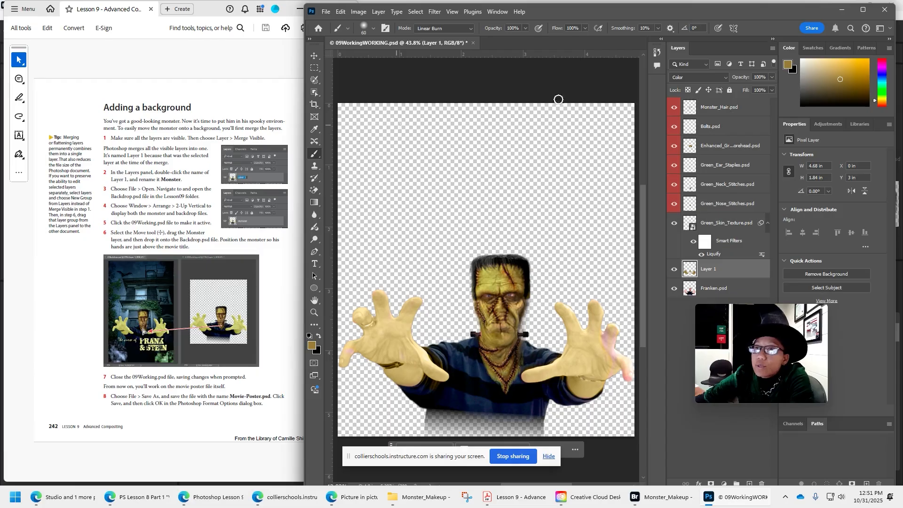
{"action": "left_click", "coordinate": [379, 12]}
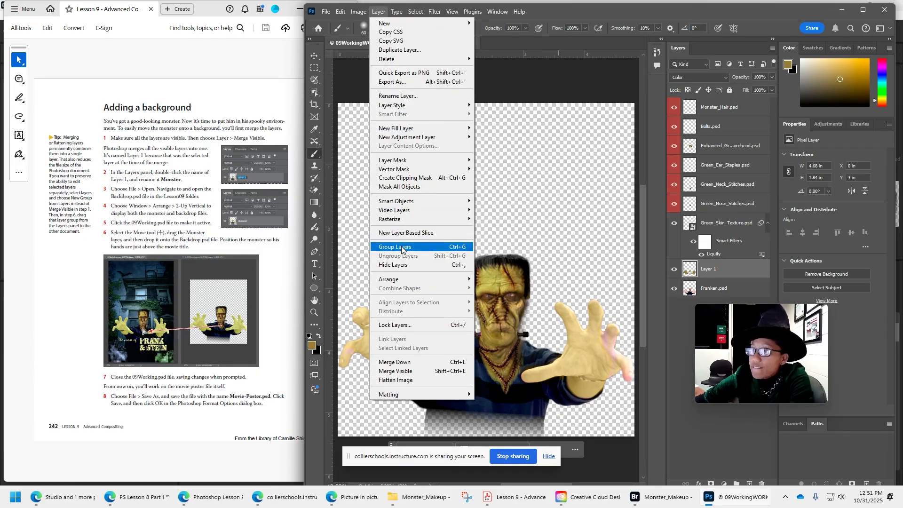
{"action": "left_click", "coordinate": [398, 371]}
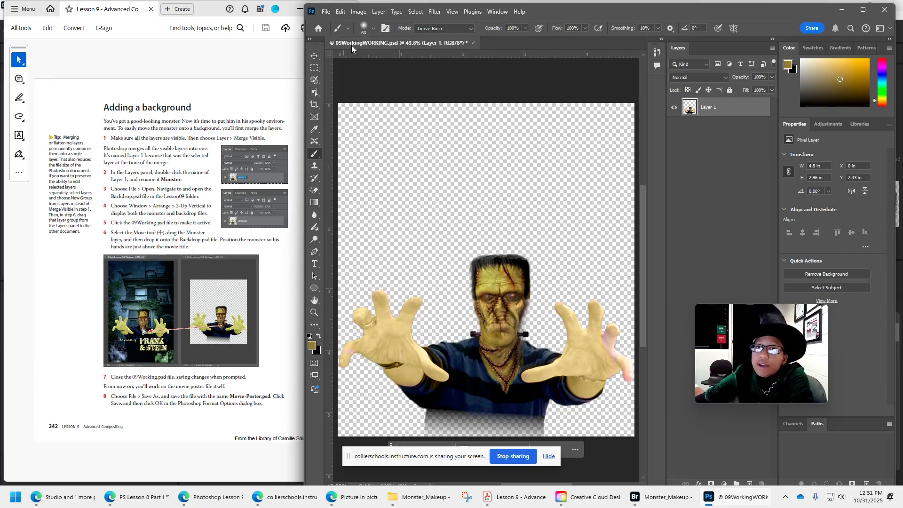
Open Backdrop.psd from the Lesson09 folder and arrange the two documents 2-up Vertical.
{"action": "left_click", "coordinate": [326, 12]}
{"action": "left_click", "coordinate": [335, 33]}
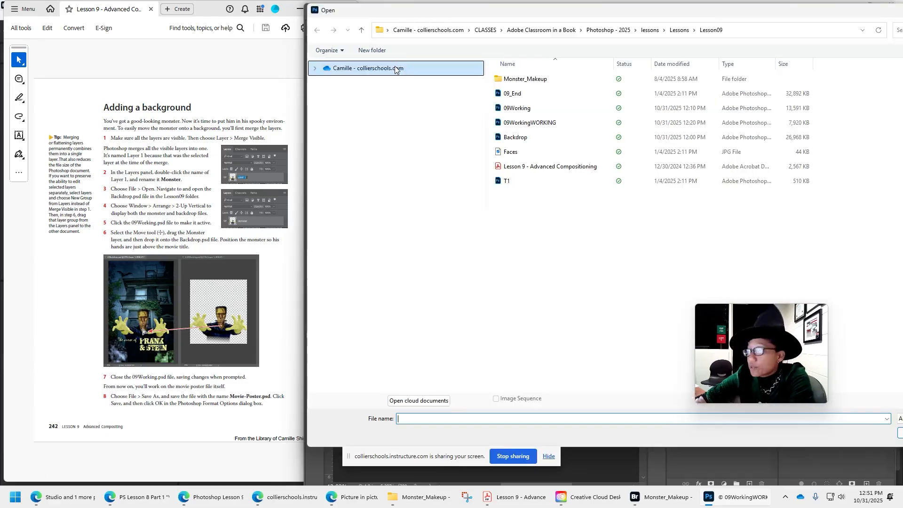
{"action": "double_click", "coordinate": [531, 140]}
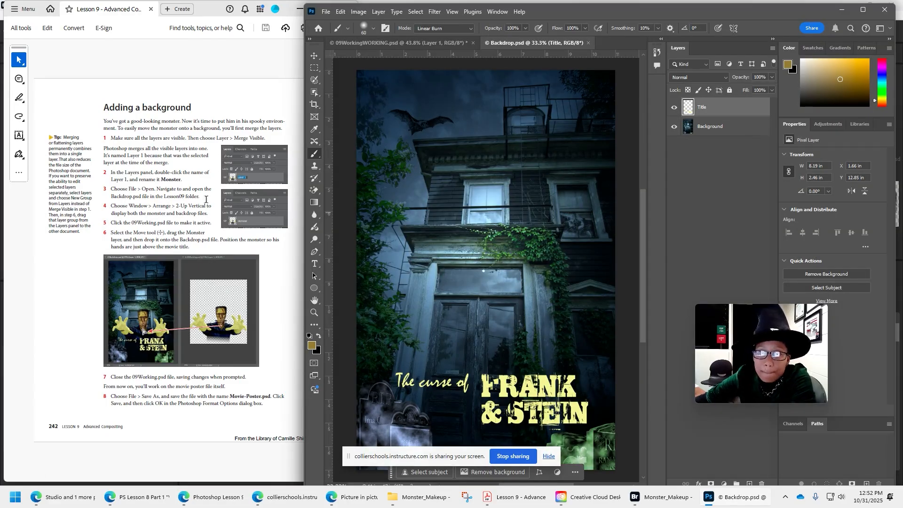
{"action": "left_click", "coordinate": [497, 11]}
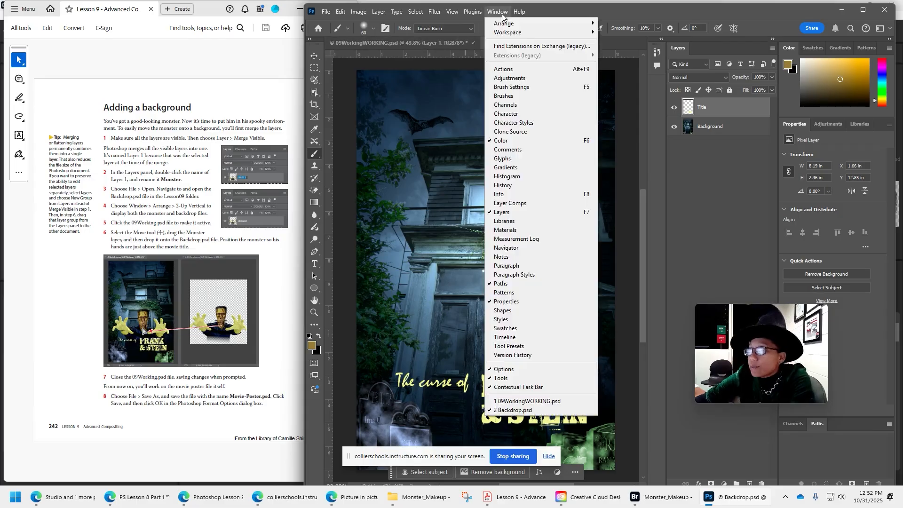
{"action": "mouse_move", "coordinate": [555, 23]}
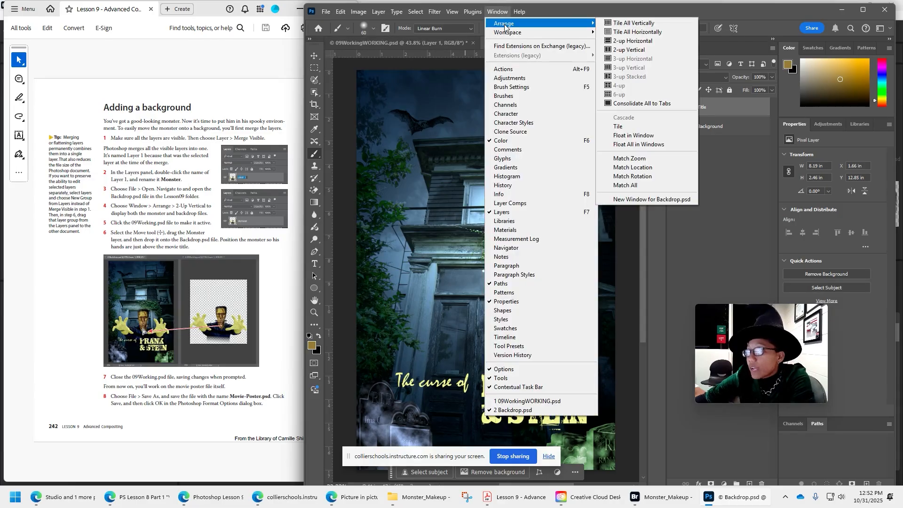
{"action": "left_click", "coordinate": [644, 50]}
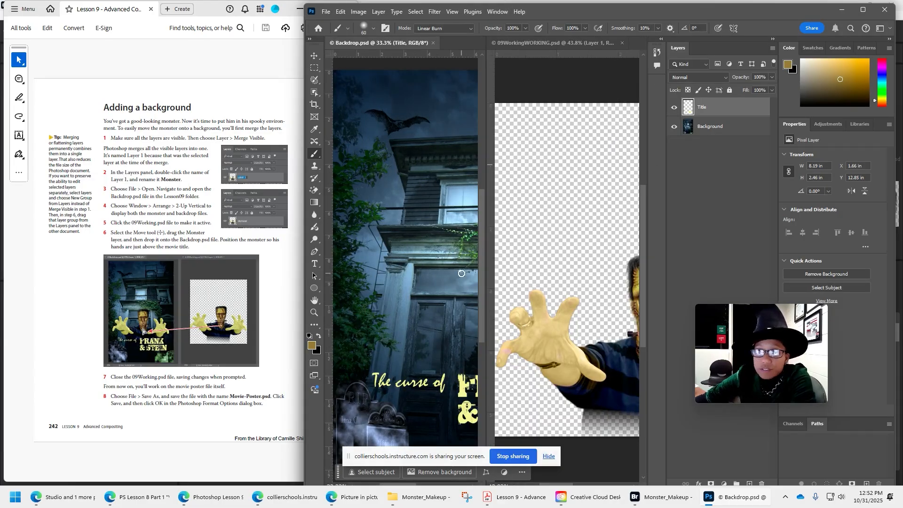
Copy the merged monster layer into Backdrop.psd with the Move tool, and close 09WorkingWORKING.psd without saving changes.
{"action": "left_click", "coordinate": [314, 56]}
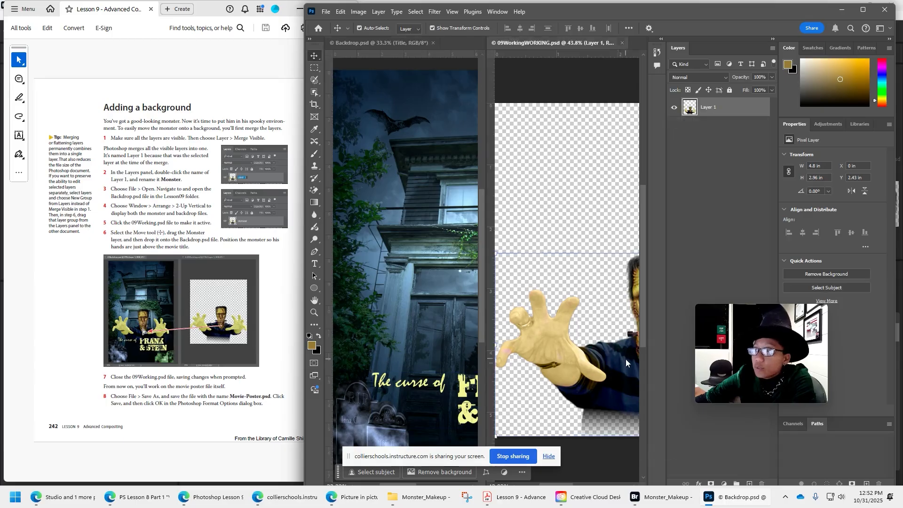
{"action": "left_click_drag", "start_coordinate": [626, 359], "coordinate": [408, 352]}
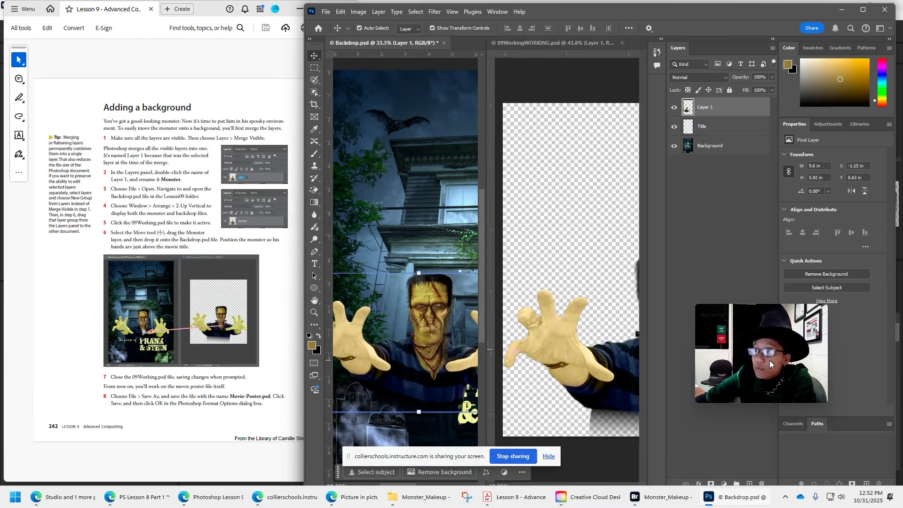
{"action": "left_click", "coordinate": [621, 42]}
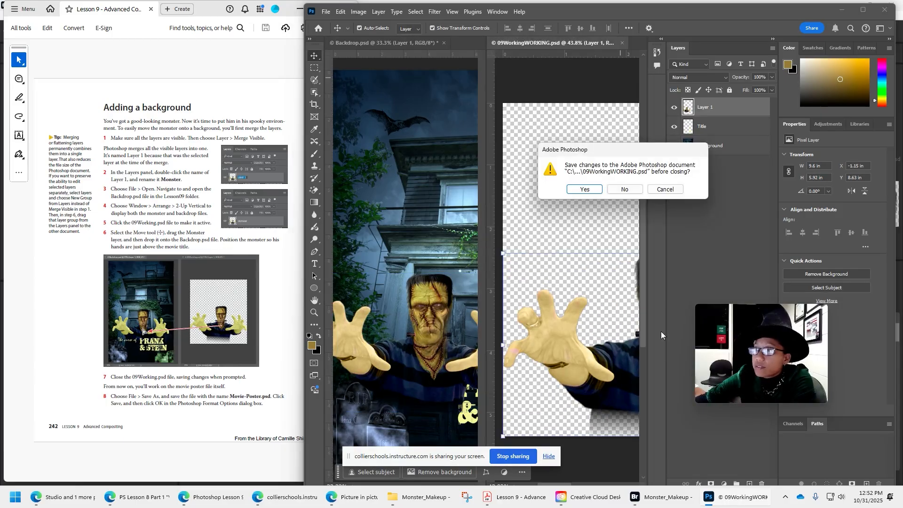
{"action": "left_click", "coordinate": [625, 190]}
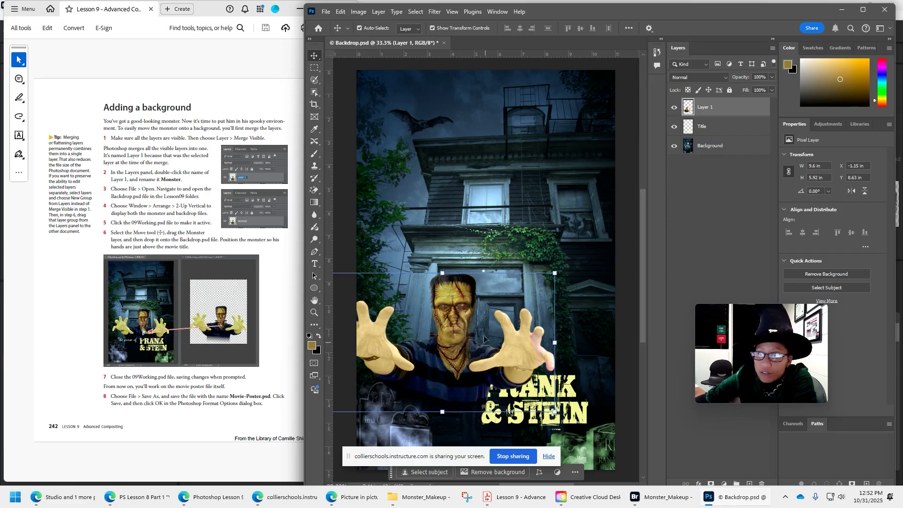
Position the monster so his hands sit just above the movie title, and save the poster as Movie-Poster.psd with Maximize Compatibility.
{"action": "left_click_drag", "start_coordinate": [451, 316], "coordinate": [489, 297]}
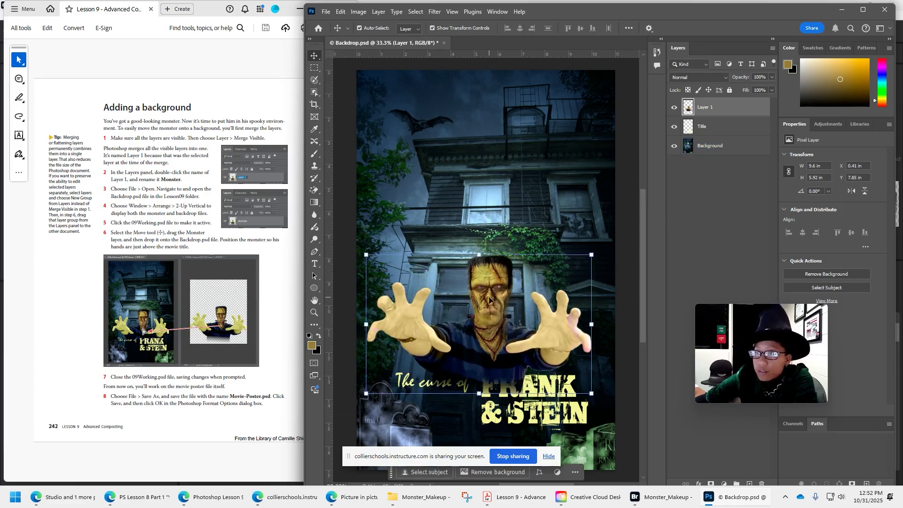
{"action": "left_click", "coordinate": [325, 11]}
{"action": "left_click", "coordinate": [358, 121]}
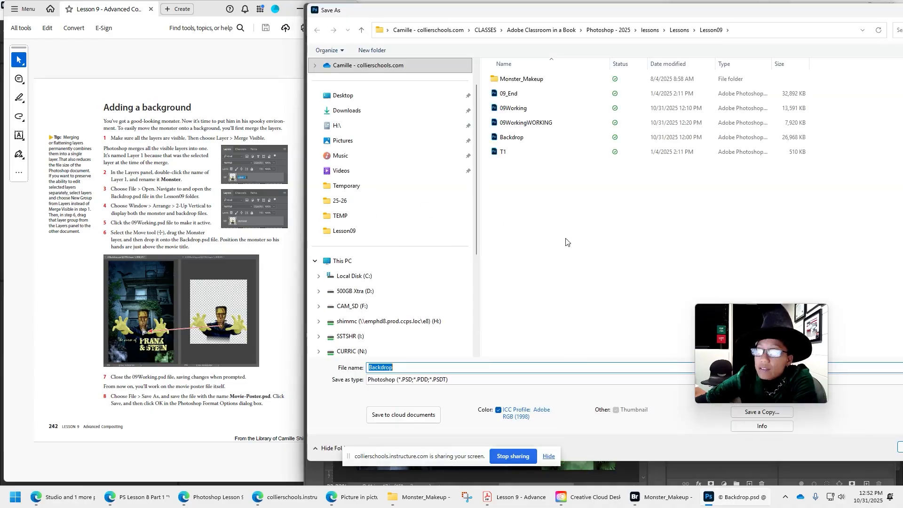
{"action": "type", "text": "Movie-Posert"}
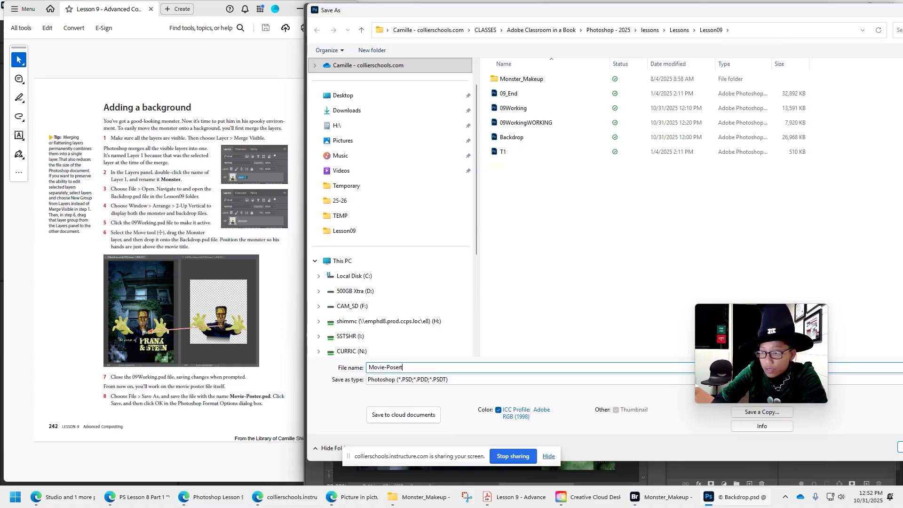
{"action": "type", "text": ".d"}
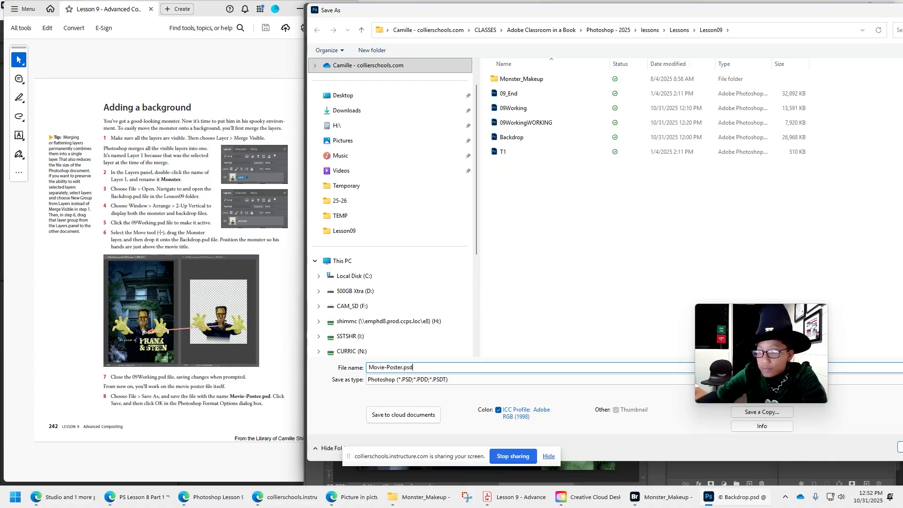
{"action": "left_click_drag", "start_coordinate": [782, 326], "coordinate": [772, 255]}
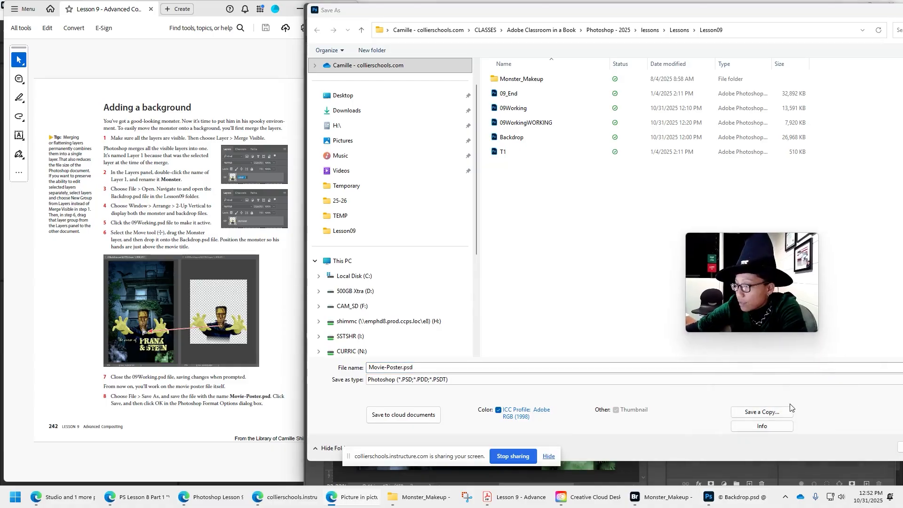
{"action": "key", "text": "Return"}
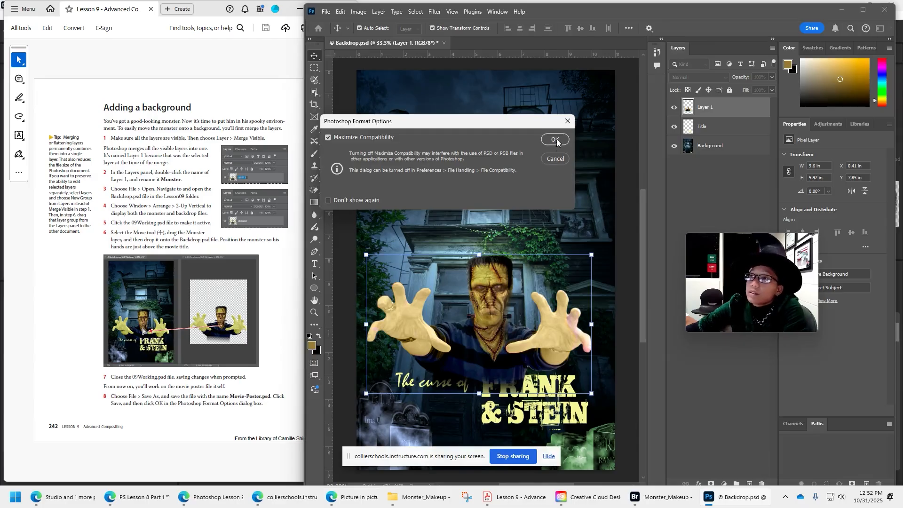
{"action": "left_click", "coordinate": [555, 139]}
Widen the lesson document's window beside the poster and open the tombstone file T1.psd.
{"action": "scroll", "coordinate": [174, 418], "scroll_direction": "down", "scroll_amount": 1}
{"action": "left_click_drag", "start_coordinate": [304, 189], "coordinate": [359, 175]}
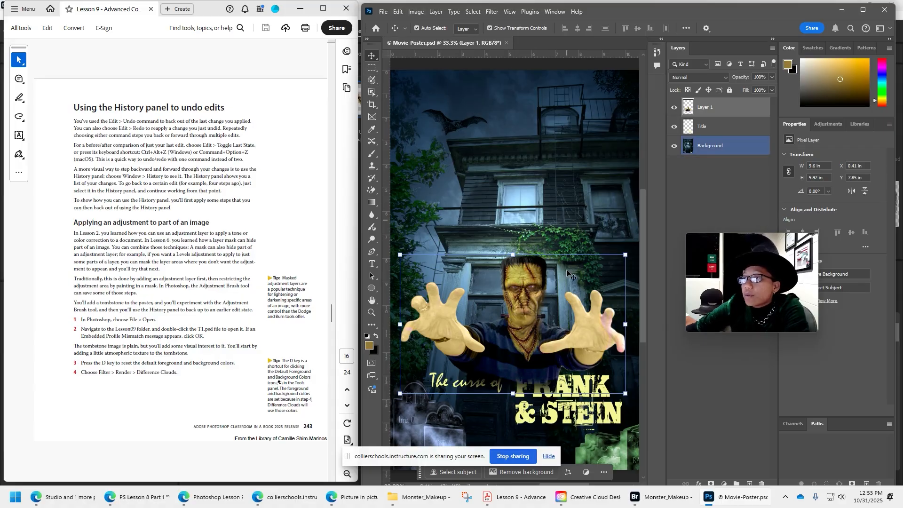
{"action": "left_click", "coordinate": [383, 11]}
{"action": "left_click", "coordinate": [391, 29]}
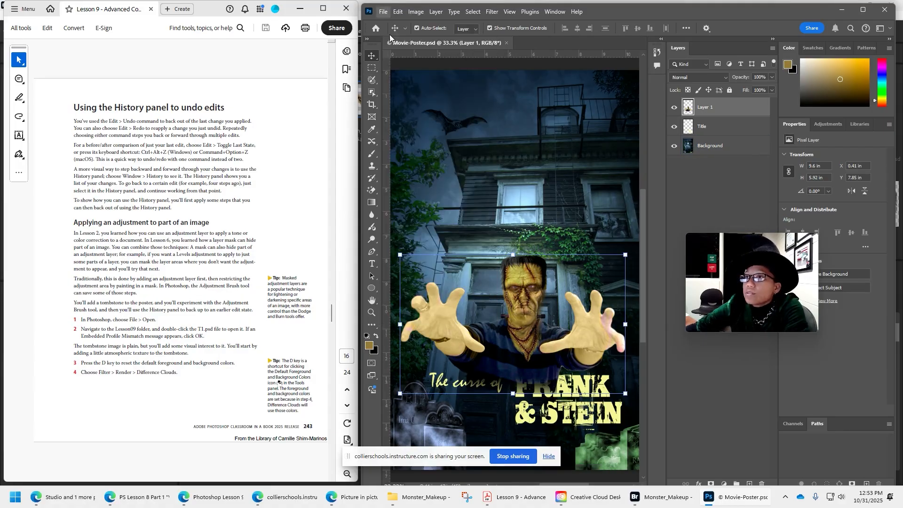
{"action": "double_click", "coordinate": [567, 195]}
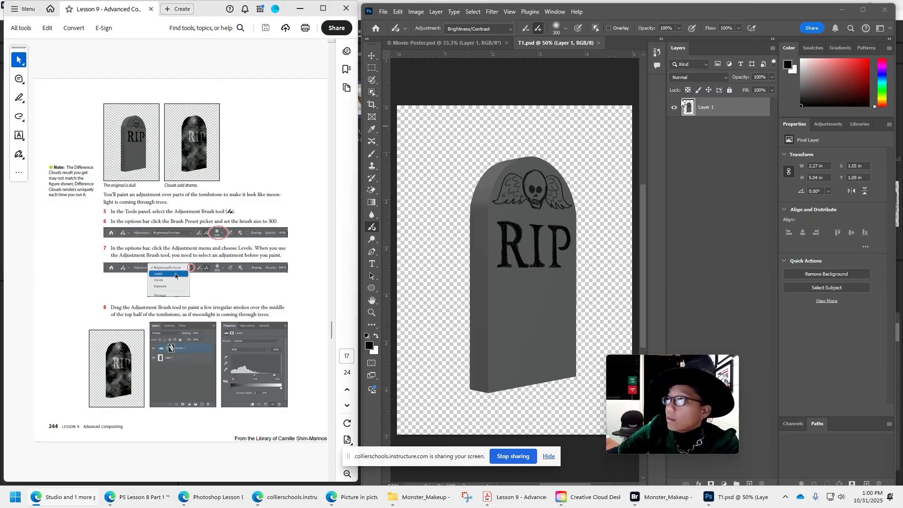
Load the tombstone layer's nontransparent pixels as a selection and render Difference Clouds on it.
{"action": "left_click", "coordinate": [689, 108], "text": "ctrl"}
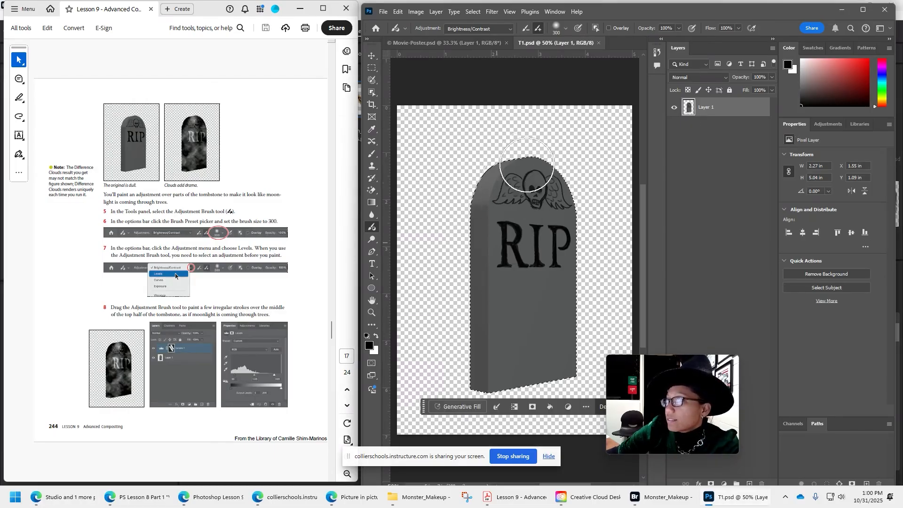
{"action": "left_click", "coordinate": [492, 11]}
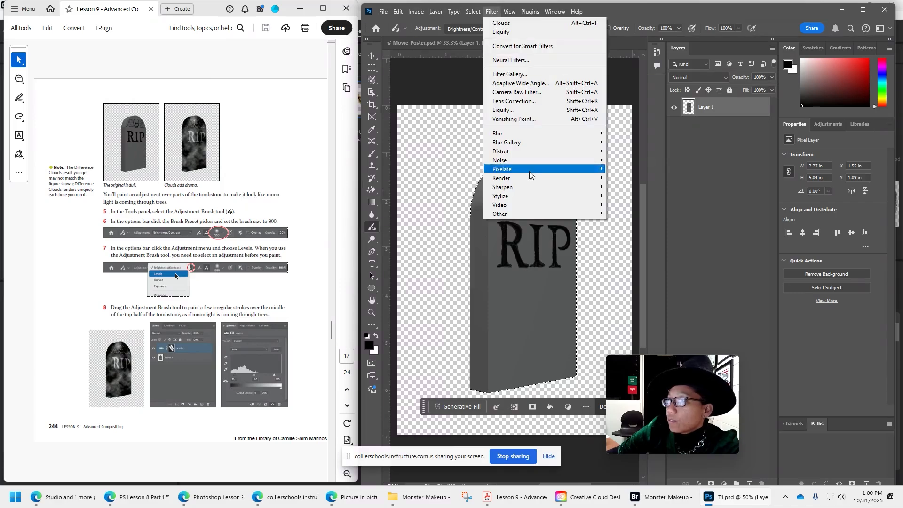
{"action": "mouse_move", "coordinate": [540, 179]}
{"action": "left_click", "coordinate": [635, 219]}
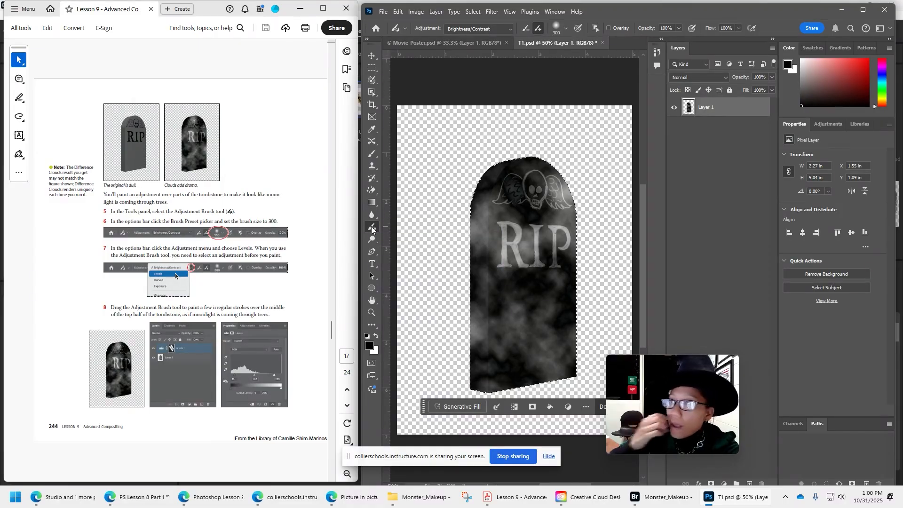
Set the Adjustment Brush size to 300 px.
{"action": "left_click", "coordinate": [566, 29]}
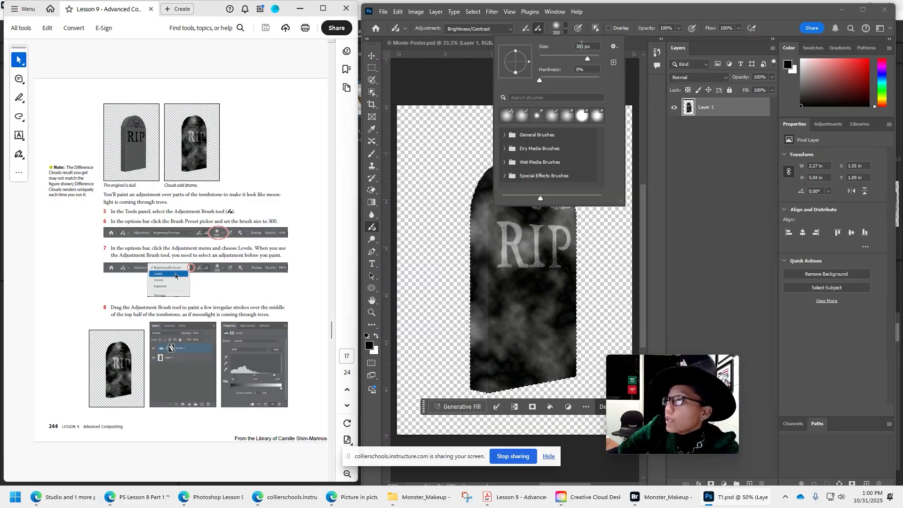
{"action": "left_click_drag", "start_coordinate": [587, 58], "coordinate": [574, 57]}
{"action": "type", "text": "300"}
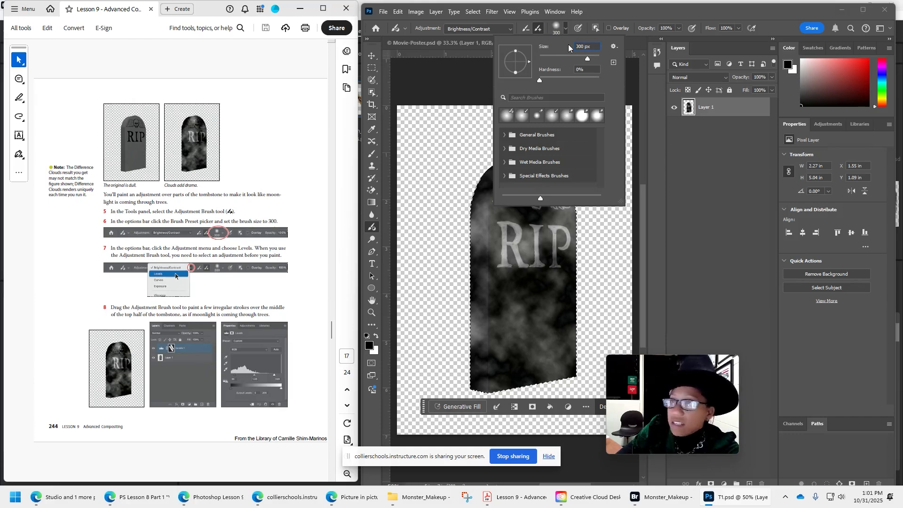
{"action": "key", "text": "Return"}
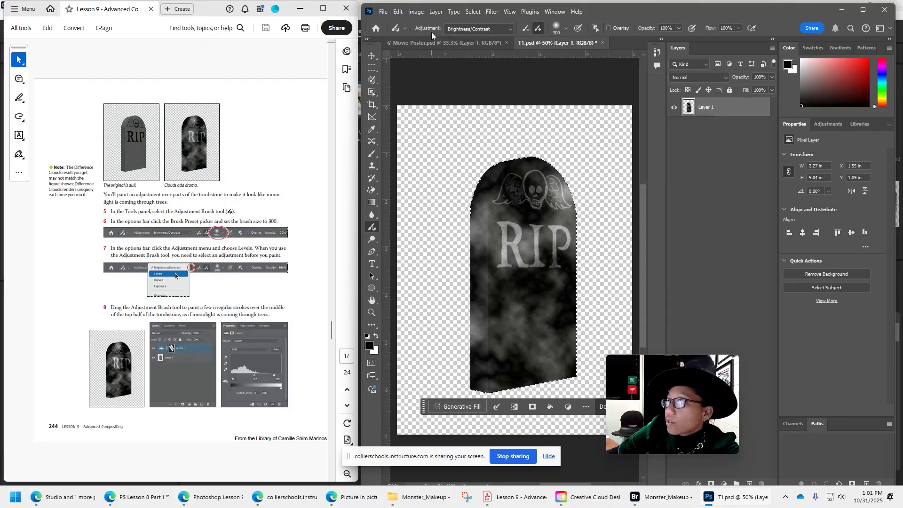
{"action": "left_click", "coordinate": [456, 30]}
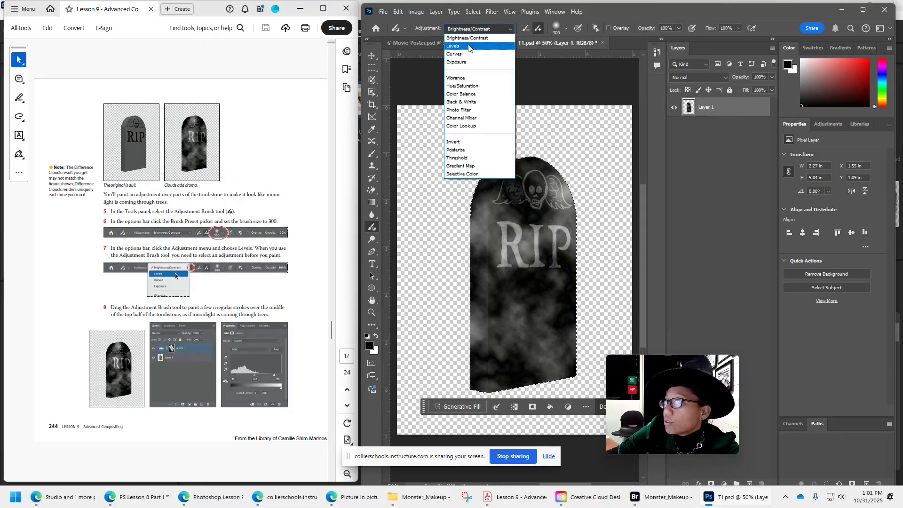
{"action": "left_click", "coordinate": [468, 46]}
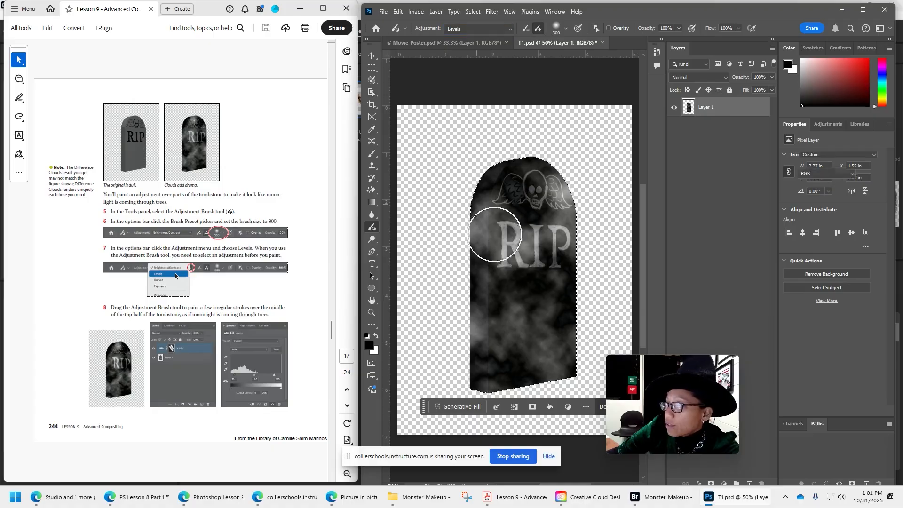
{"action": "left_click_drag", "start_coordinate": [494, 234], "coordinate": [528, 190]}
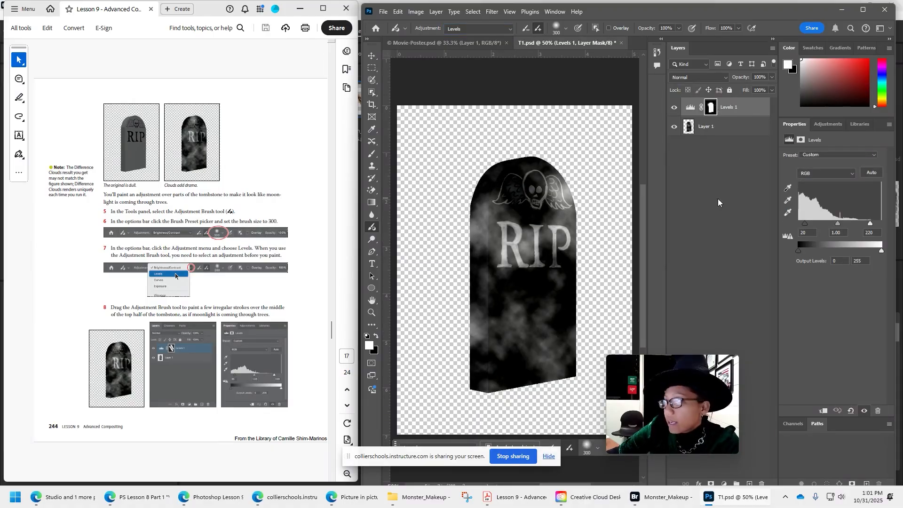
{"action": "key", "text": "ctrl+z"}
{"action": "left_click_drag", "start_coordinate": [472, 193], "coordinate": [528, 300]}
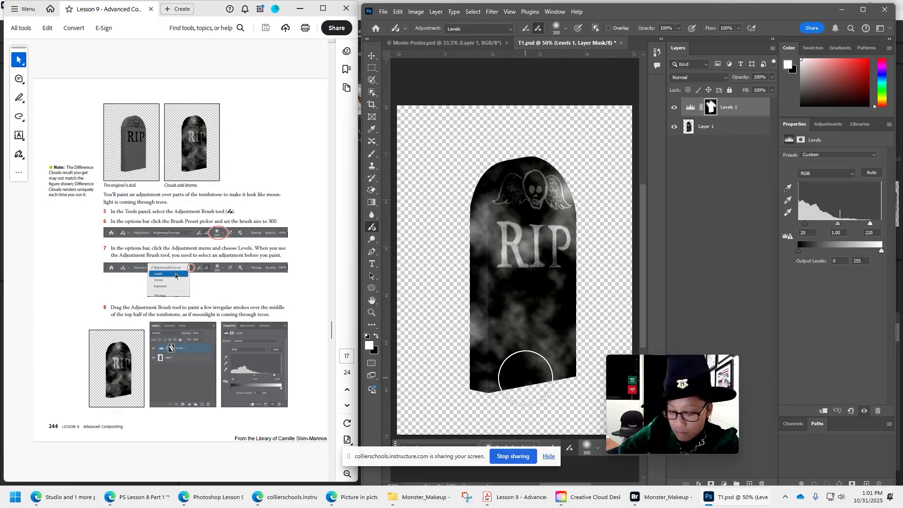
{"action": "key", "text": "ctrl+z"}
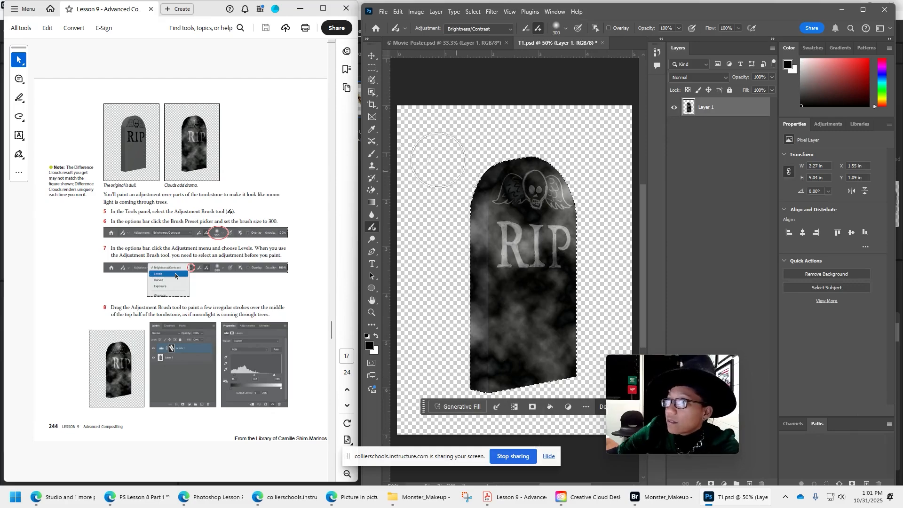
Choose the Levels adjustment for the Adjustment Brush and paint irregular strokes over the tombstone.
{"action": "left_click", "coordinate": [508, 28]}
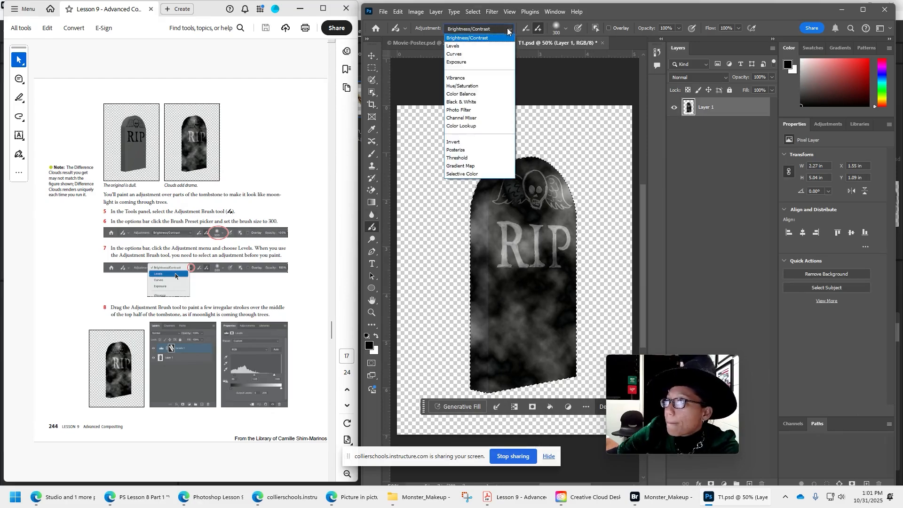
{"action": "left_click", "coordinate": [452, 45]}
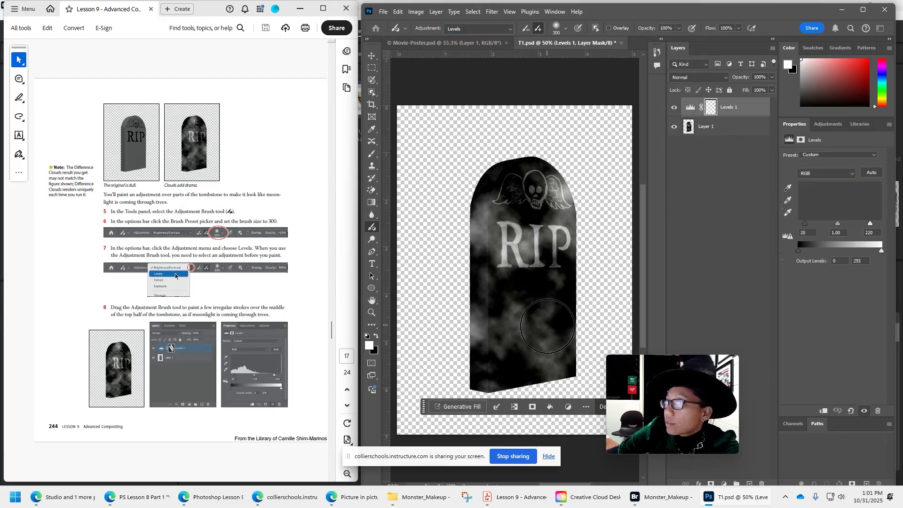
{"action": "left_click_drag", "start_coordinate": [547, 325], "coordinate": [548, 320]}
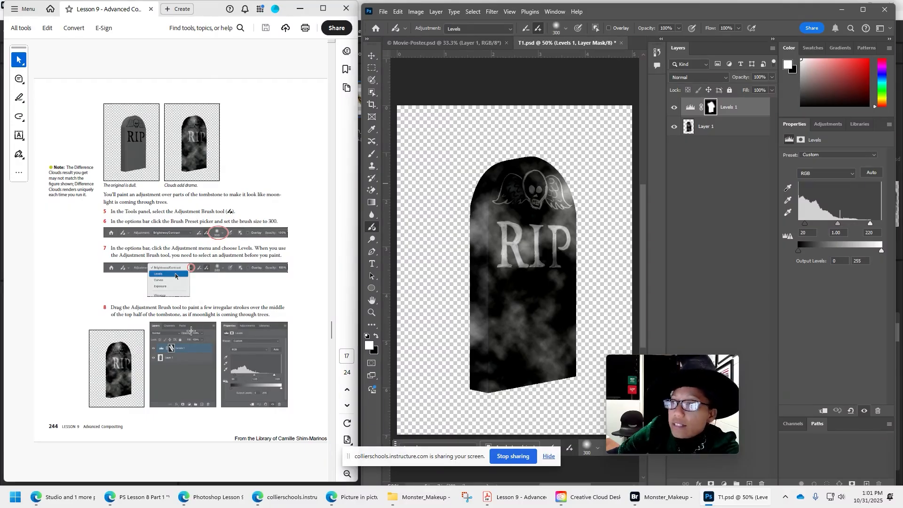
In the Levels 1 adjustment, set the RGB black point input to 0 and the midtone to 1.30.
{"action": "scroll", "coordinate": [191, 331], "scroll_direction": "down", "scroll_amount": 2}
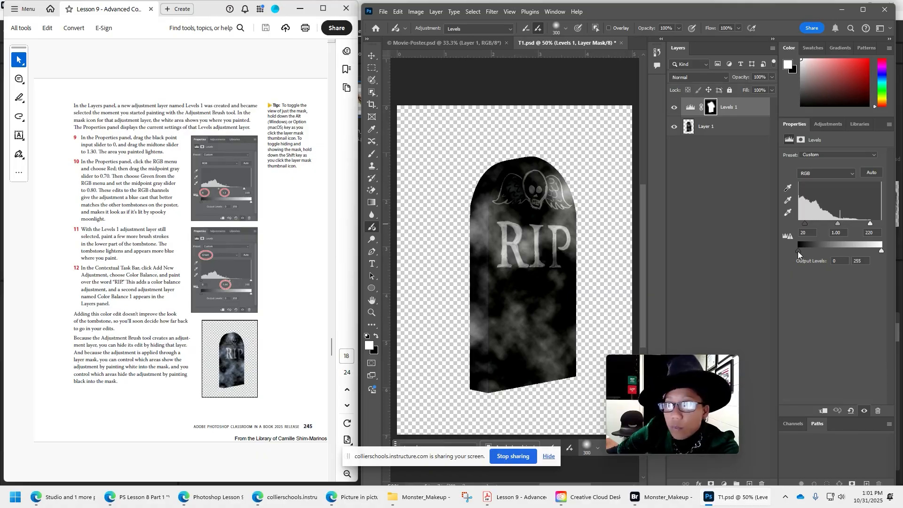
{"action": "left_click", "coordinate": [798, 233]}
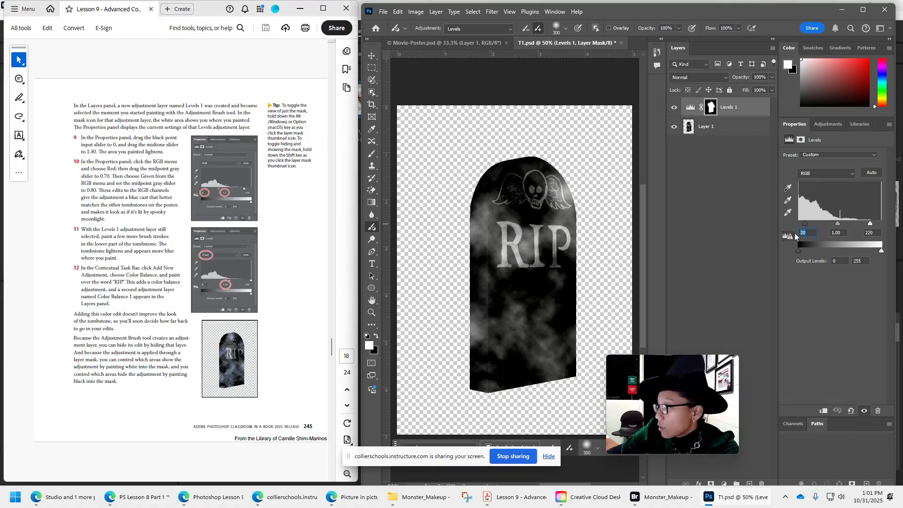
{"action": "type", "text": "0"}
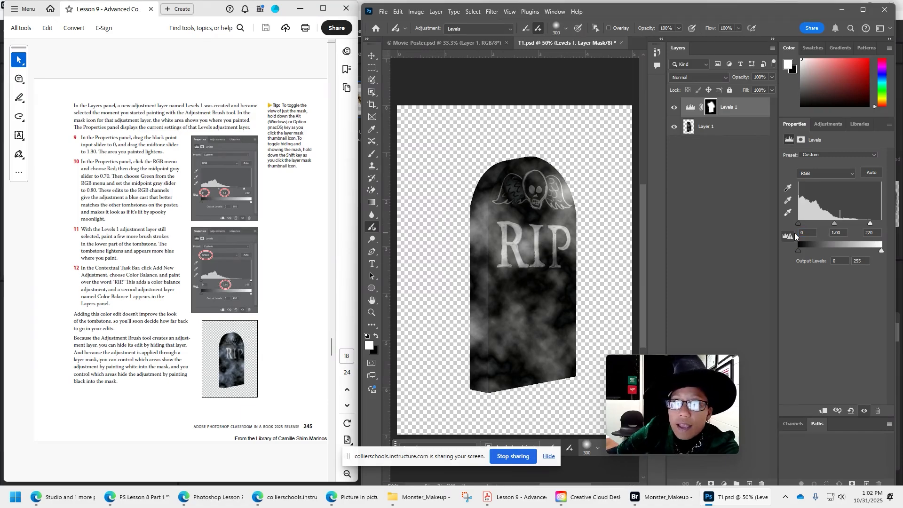
{"action": "left_click", "coordinate": [840, 232]}
{"action": "type", "text": "1.30"}
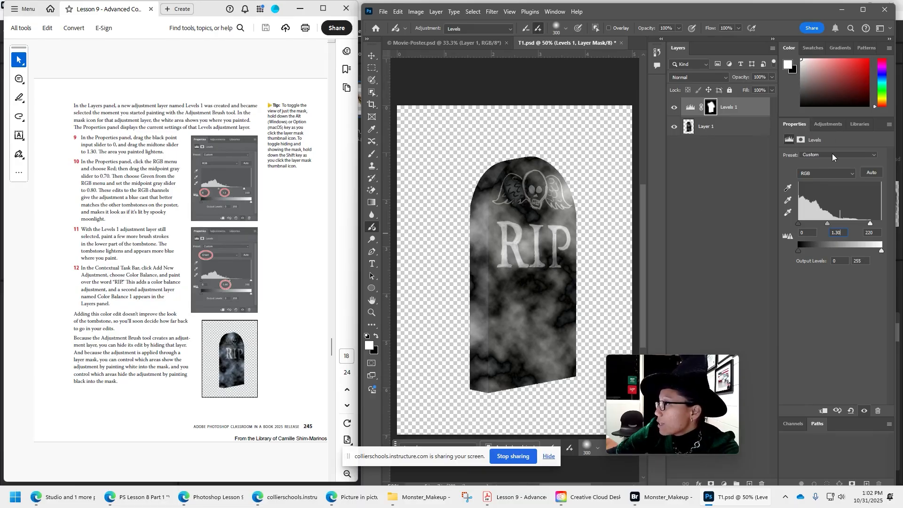
Switch the Levels 1 adjustment to the Red channel and set its midtone to 0.70.
{"action": "left_click", "coordinate": [826, 173]}
{"action": "left_click", "coordinate": [819, 191]}
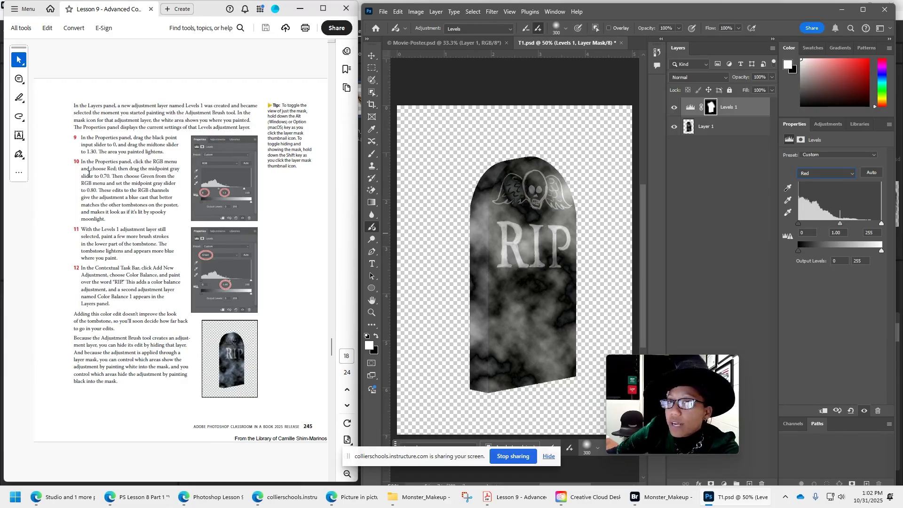
{"action": "left_click", "coordinate": [830, 234]}
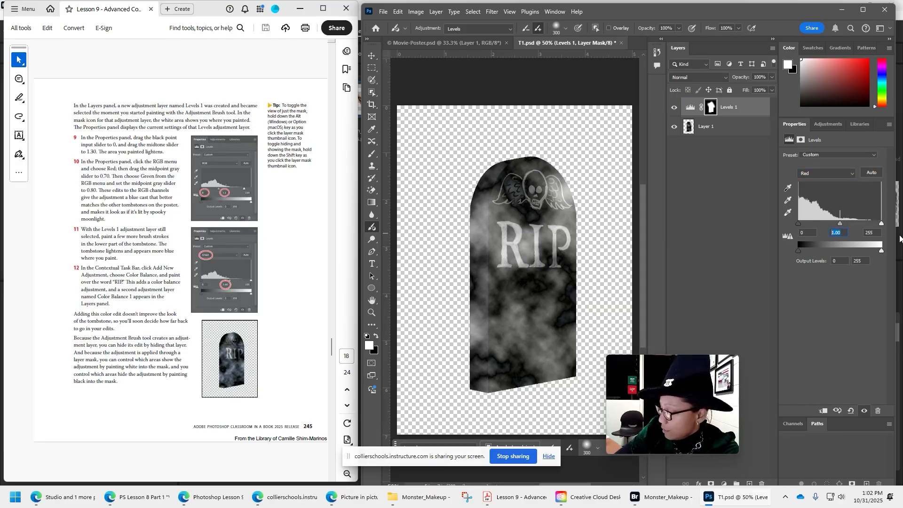
{"action": "type", "text": "0.07"}
{"action": "key", "text": "BackSpace"}
{"action": "key", "text": "BackSpace"}
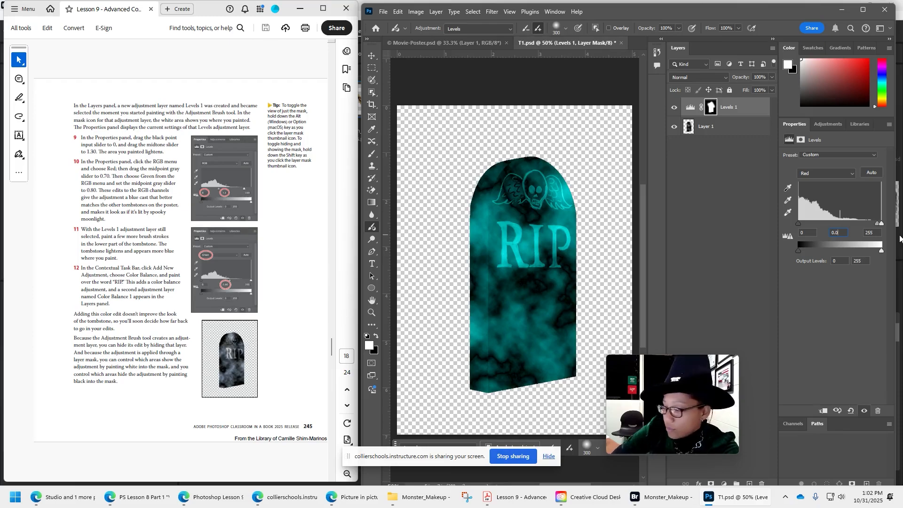
{"action": "type", "text": "70"}
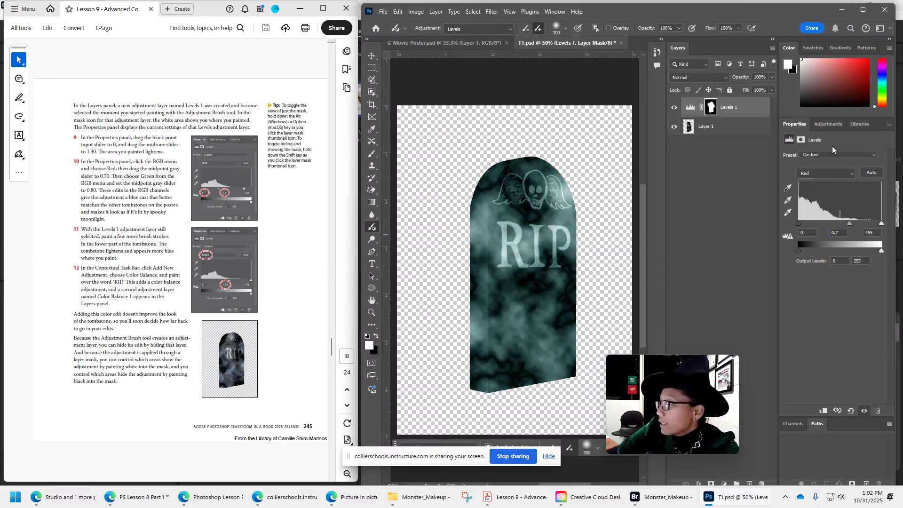
Switch the Levels 1 adjustment to the Green channel and set its midtone to 0.80.
{"action": "left_click", "coordinate": [826, 173]}
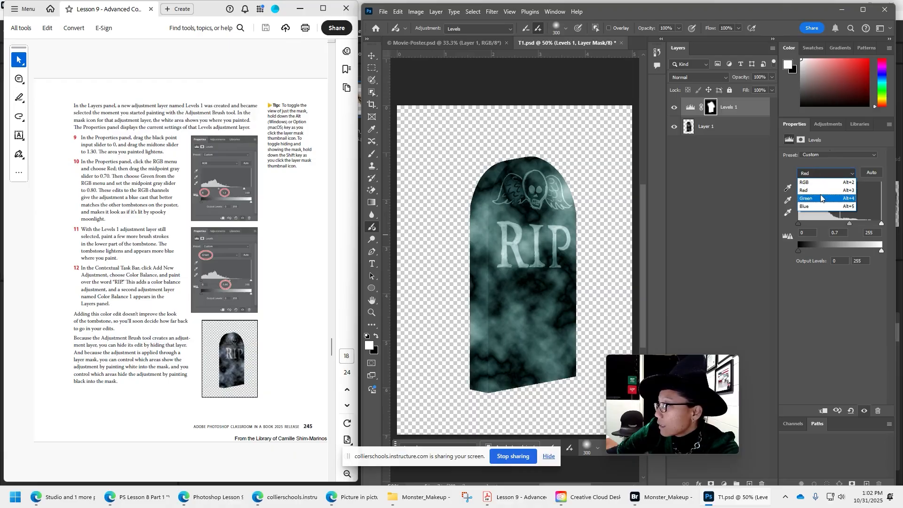
{"action": "left_click", "coordinate": [824, 196]}
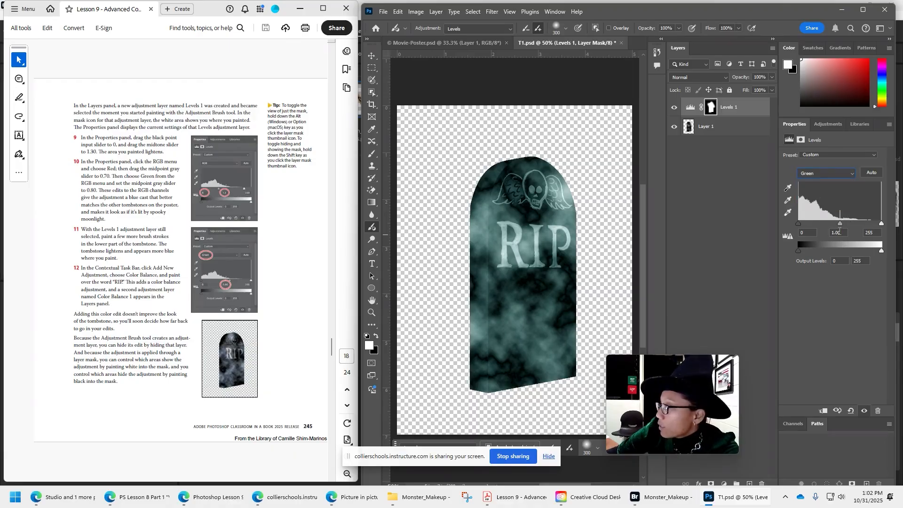
{"action": "left_click", "coordinate": [837, 232]}
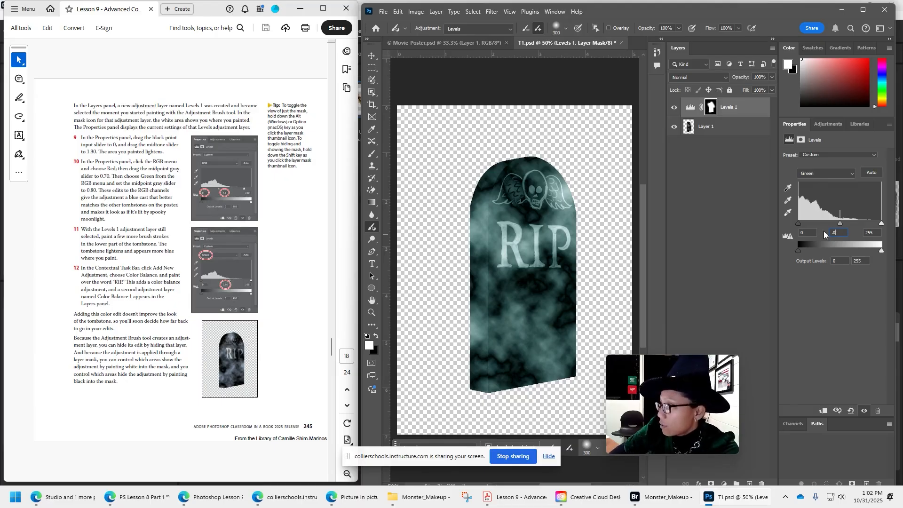
{"action": "type", "text": ".8"}
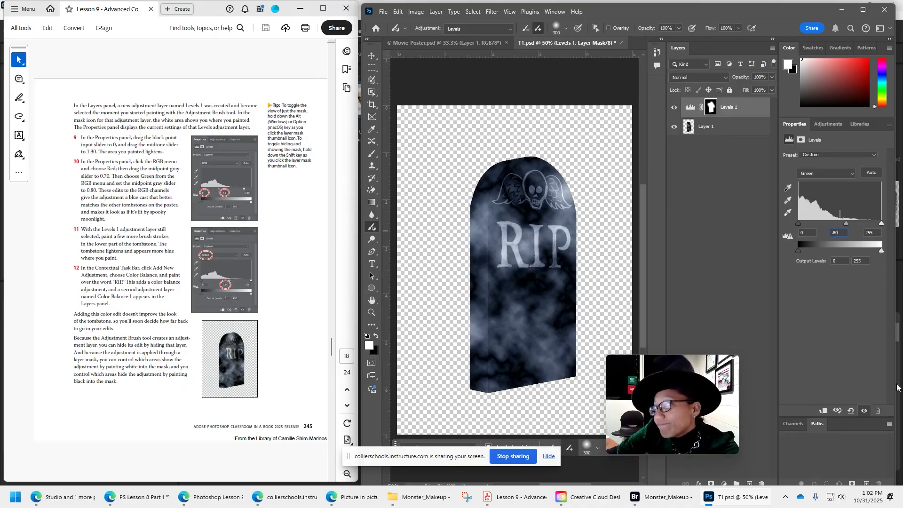
{"action": "key", "text": "Return"}
{"action": "key", "text": "Return"}
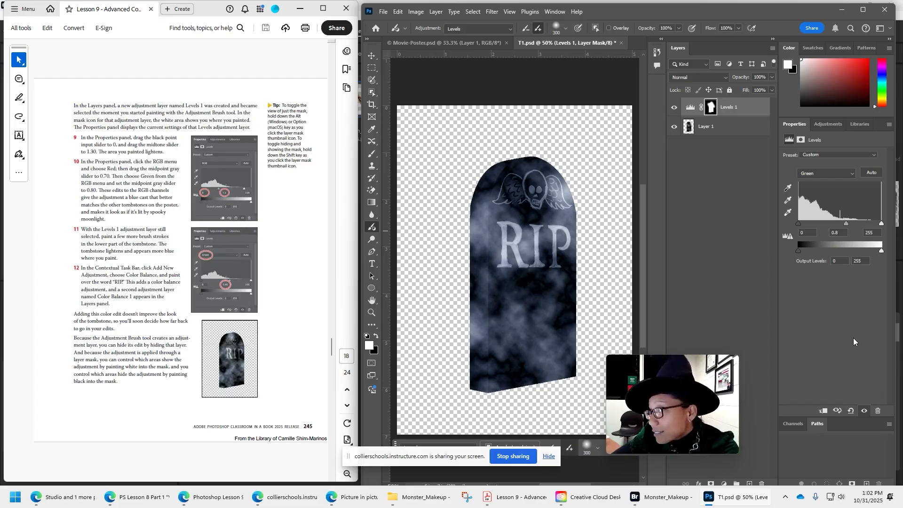
Check the Red channel's levels and return the Levels 1 adjustment to the composite RGB channel.
{"action": "left_click", "coordinate": [821, 173]}
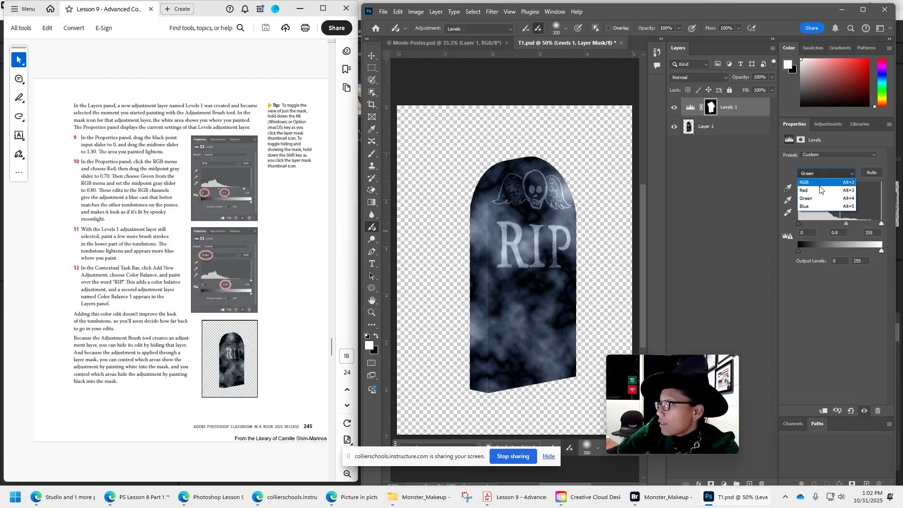
{"action": "left_click", "coordinate": [819, 186]}
{"action": "left_click", "coordinate": [825, 172]}
{"action": "left_click", "coordinate": [822, 183]}
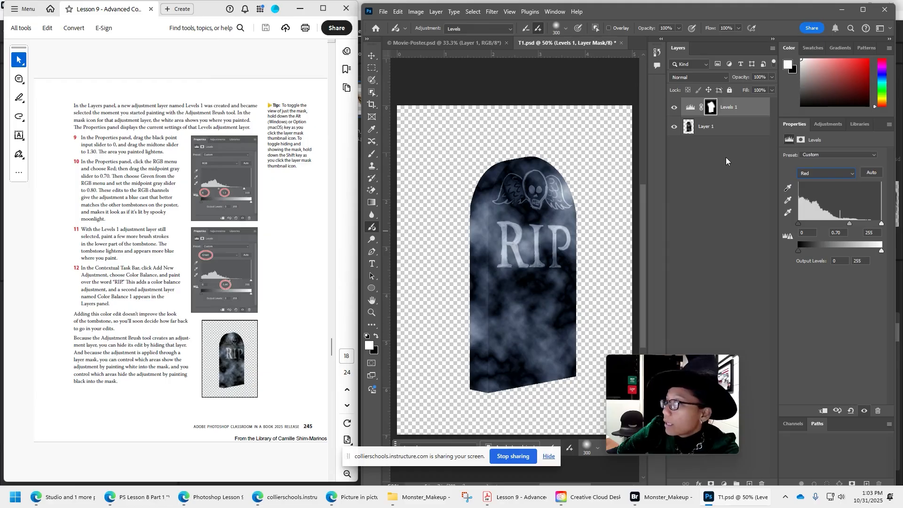
Turn the Contextual Task Bar off and back on.
{"action": "left_click_drag", "start_coordinate": [686, 361], "coordinate": [679, 248]}
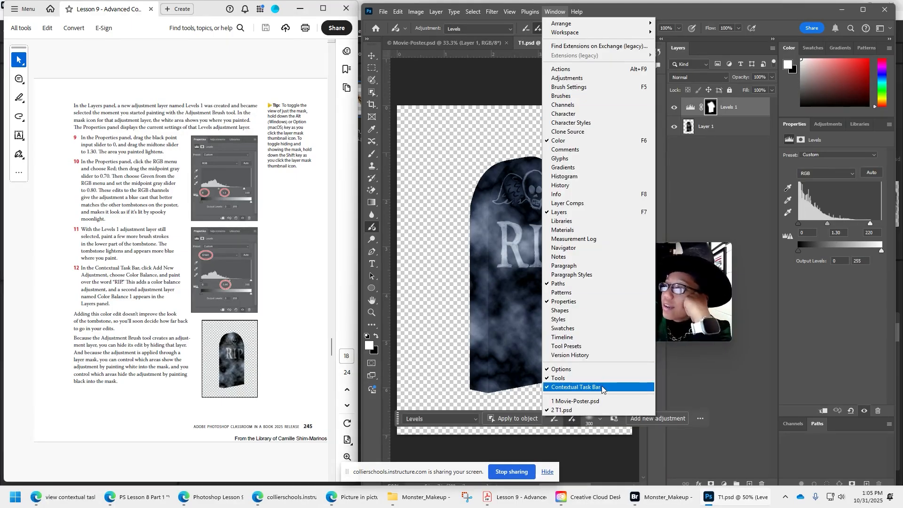
{"action": "left_click", "coordinate": [678, 385]}
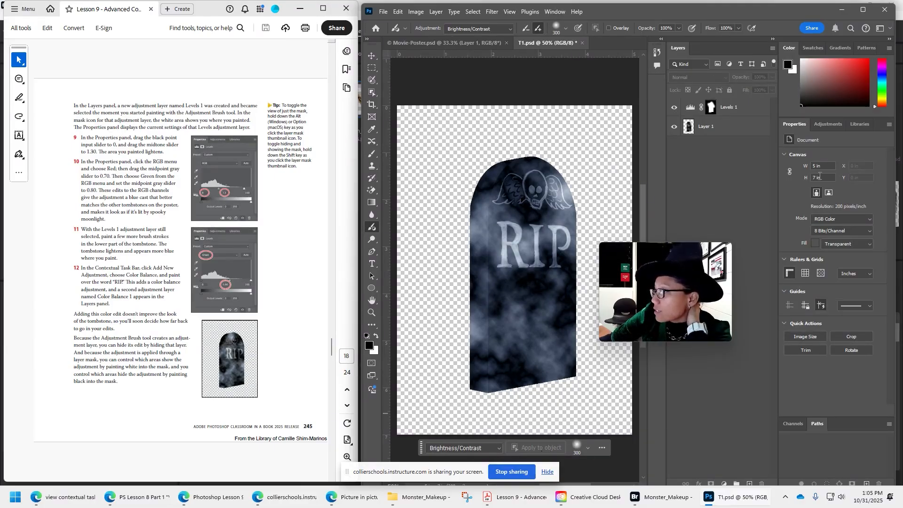
{"action": "left_click", "coordinate": [555, 12]}
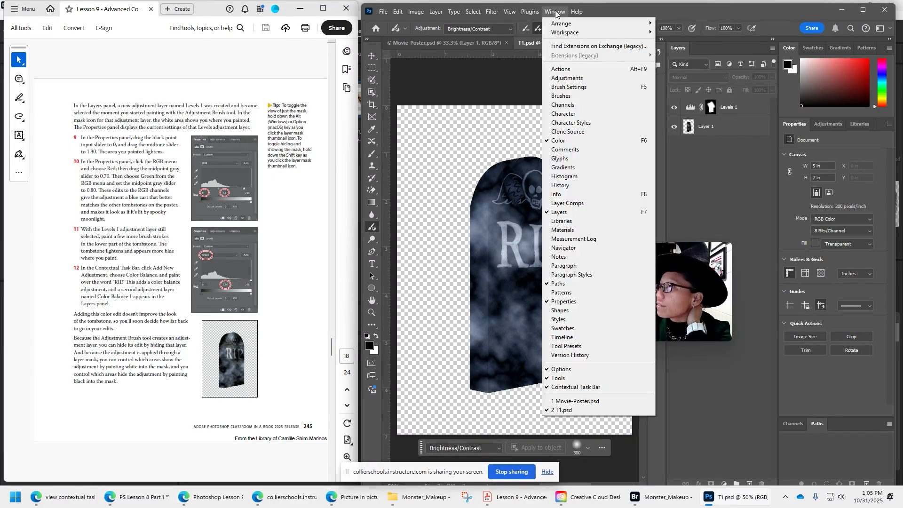
{"action": "left_click", "coordinate": [599, 387]}
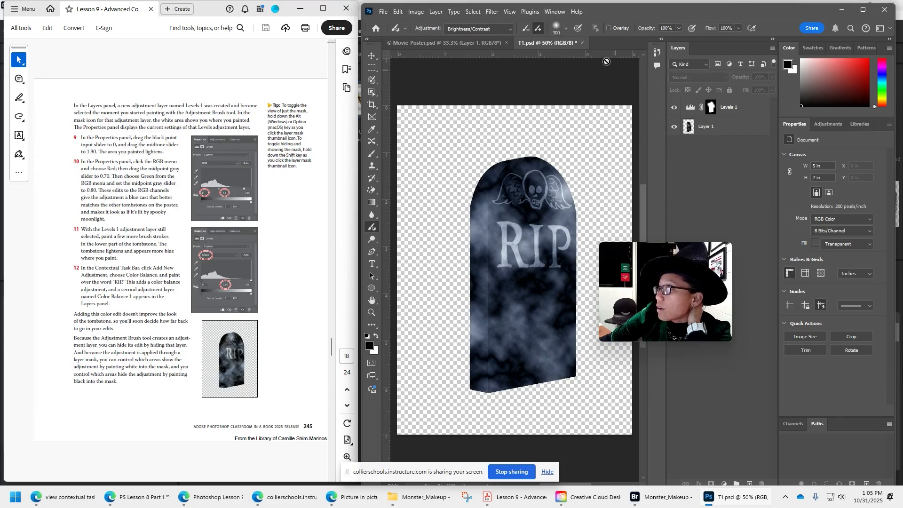
{"action": "left_click", "coordinate": [562, 13]}
{"action": "left_click", "coordinate": [576, 387]}
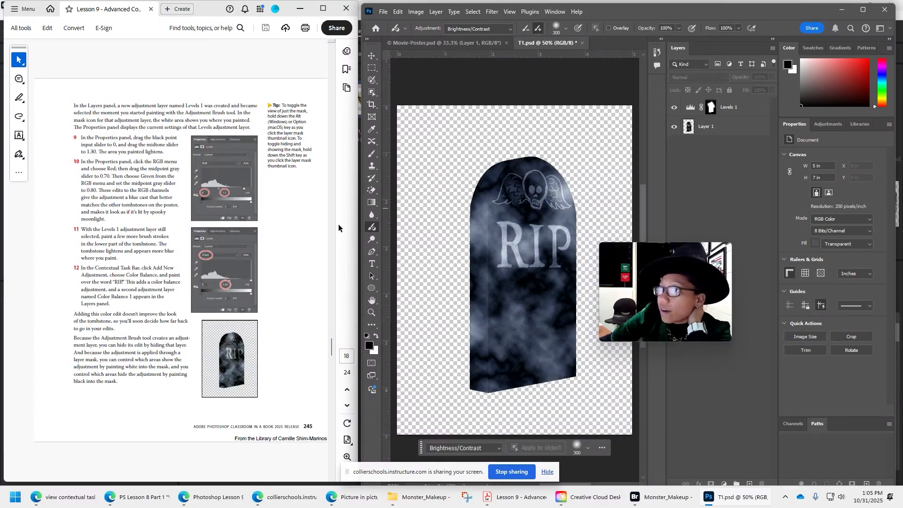
Reselect the Levels 1 layer and add a new Color Balance adjustment for the Adjustment Brush.
{"action": "left_click", "coordinate": [827, 125]}
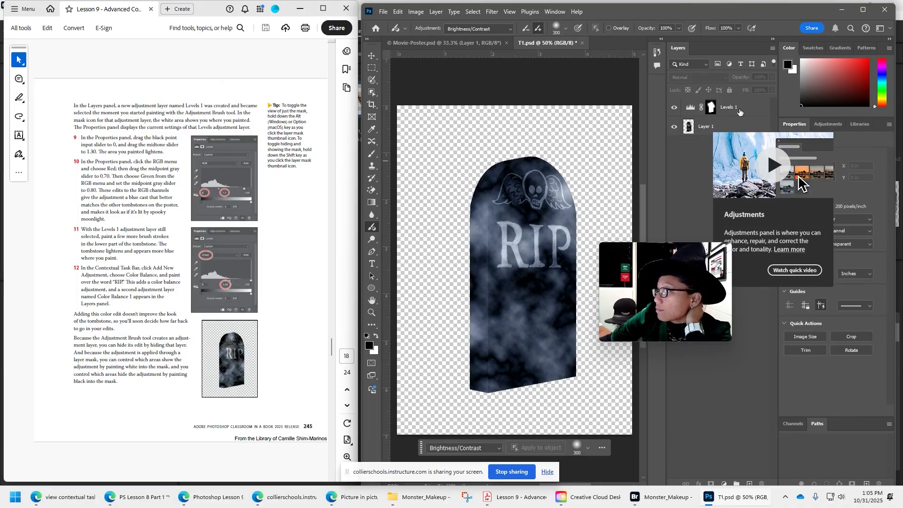
{"action": "left_click", "coordinate": [795, 125]}
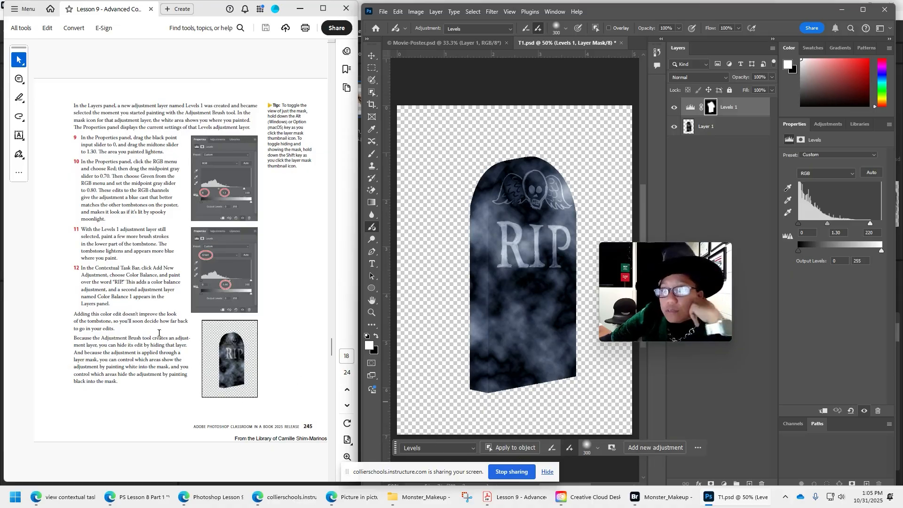
{"action": "left_click", "coordinate": [656, 449]}
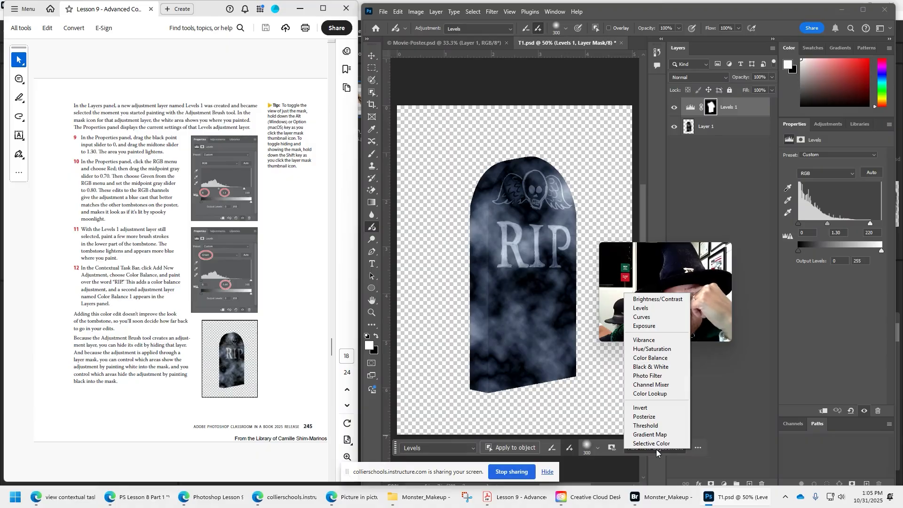
{"action": "left_click", "coordinate": [665, 359]}
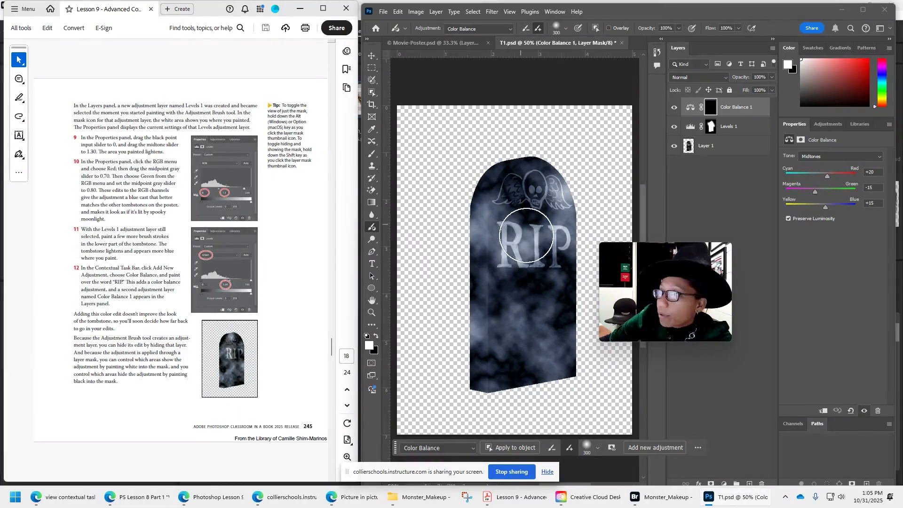
Paint the Color Balance adjustment over the word RIP on the tombstone.
{"action": "mouse_move", "coordinate": [519, 235]}
{"action": "left_mouse_down"}
{"action": "mouse_move", "coordinate": [517, 244]}
{"action": "mouse_move", "coordinate": [561, 252]}
{"action": "mouse_move", "coordinate": [520, 241]}
{"action": "mouse_move", "coordinate": [520, 303]}
{"action": "left_mouse_up"}
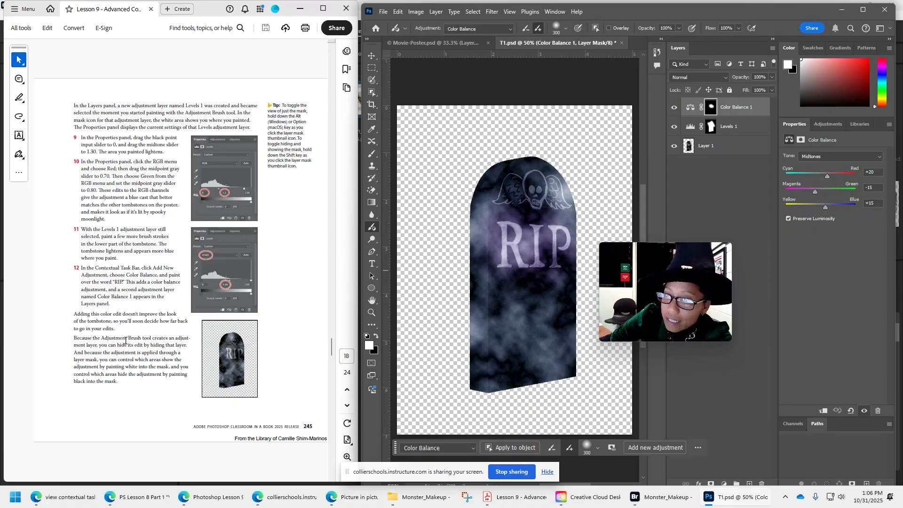
Show the History panel and lengthen it to fit the full list of recorded states.
{"action": "scroll", "coordinate": [125, 341], "scroll_direction": "down", "scroll_amount": 5}
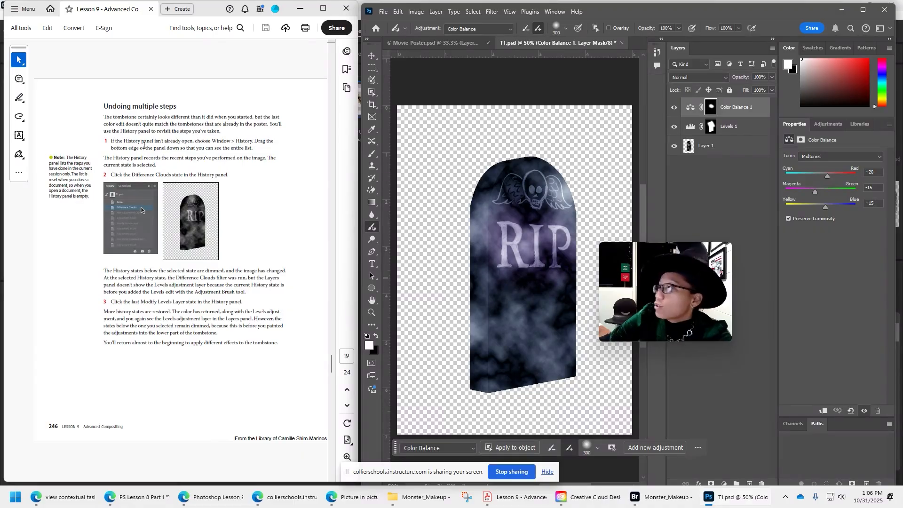
{"action": "left_click", "coordinate": [553, 12]}
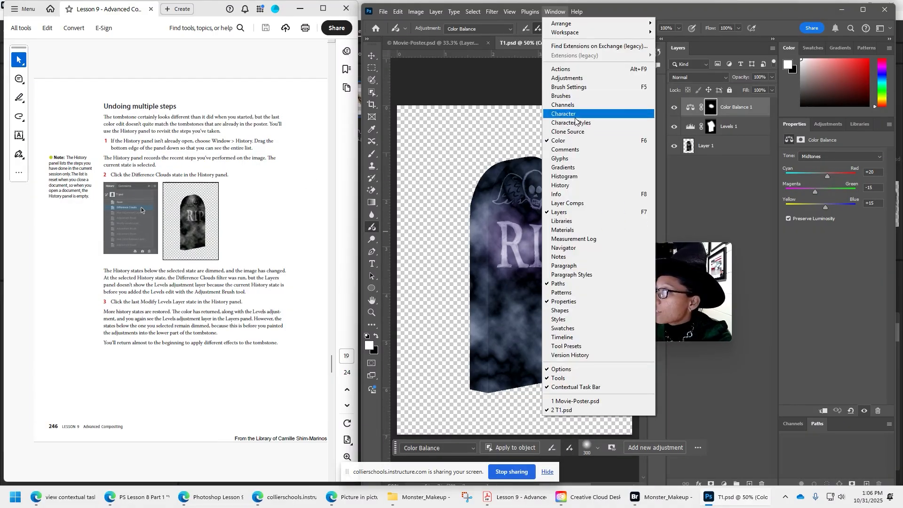
{"action": "left_click", "coordinate": [571, 186]}
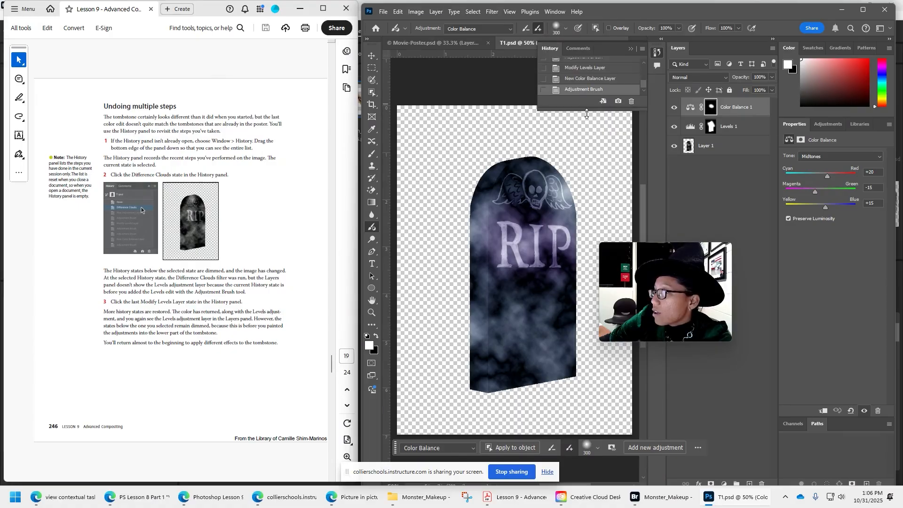
{"action": "left_click_drag", "start_coordinate": [594, 96], "coordinate": [590, 188]}
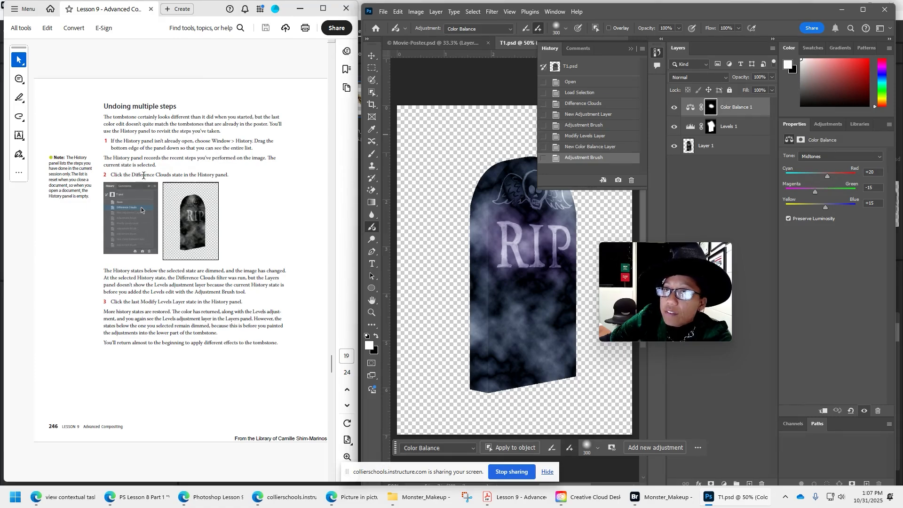
Step the image history back to Difference Clouds, and restore it up to the Modify Levels Layer state.
{"action": "left_click", "coordinate": [584, 104]}
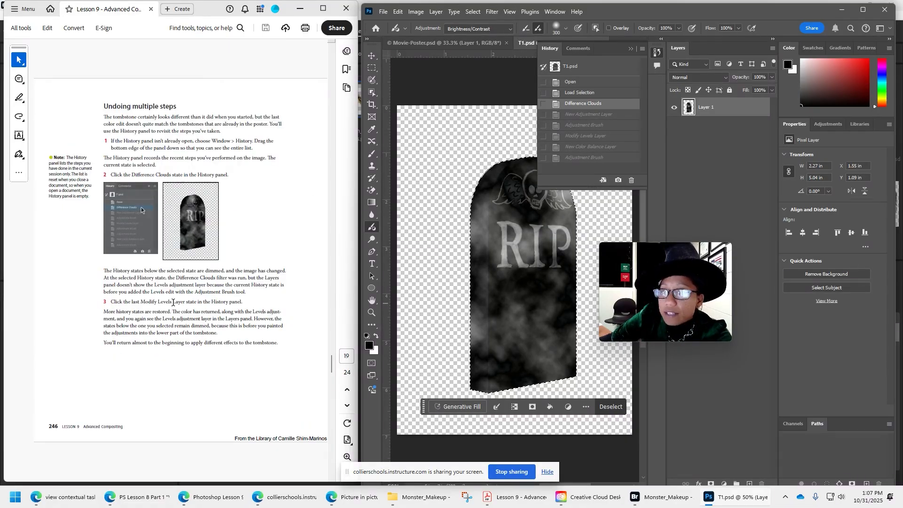
{"action": "left_click", "coordinate": [602, 138]}
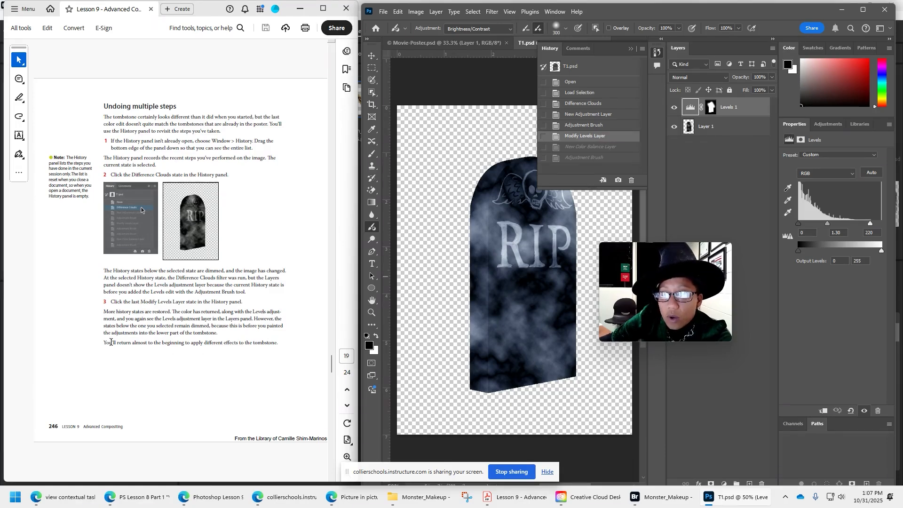
Merge the visible layers and rename the resulting layer Tombstone.
{"action": "scroll", "coordinate": [234, 345], "scroll_direction": "down", "scroll_amount": 2}
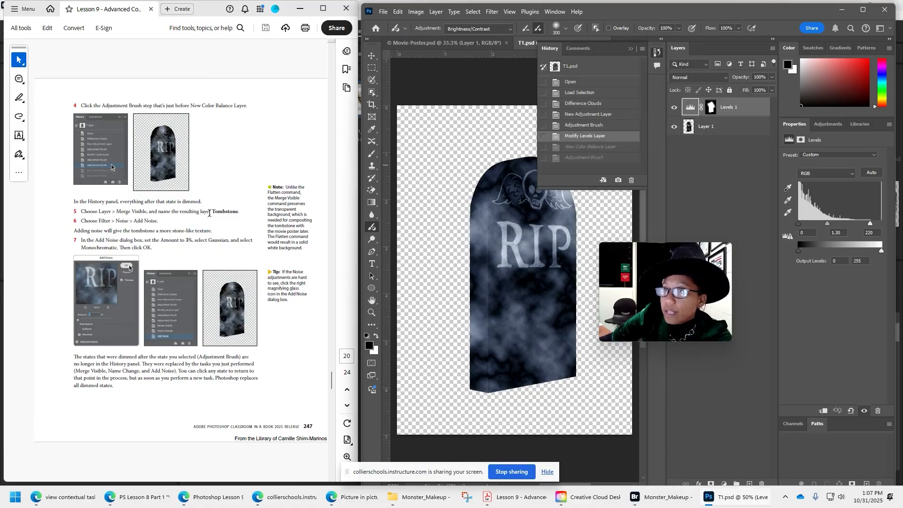
{"action": "left_click", "coordinate": [439, 12]}
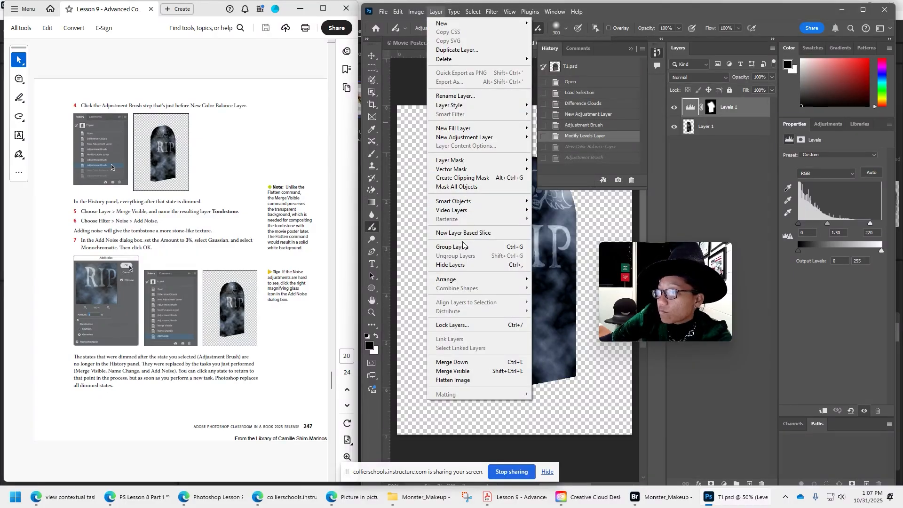
{"action": "left_click", "coordinate": [454, 371]}
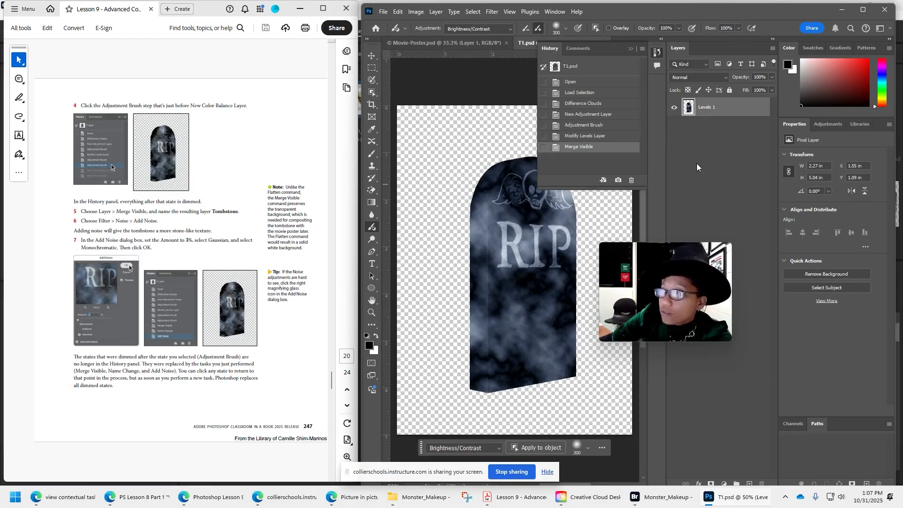
{"action": "double_click", "coordinate": [709, 108]}
{"action": "type", "text": "Tombstone"}
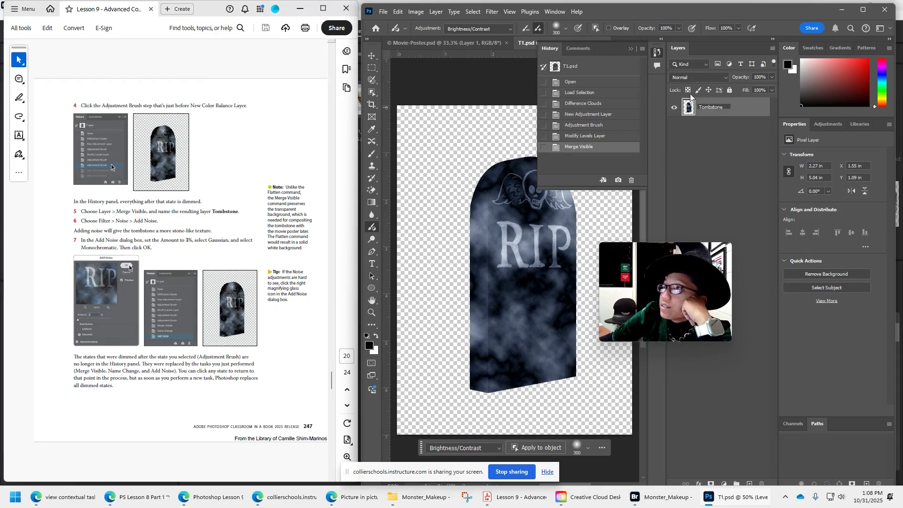
{"action": "left_click", "coordinate": [748, 133]}
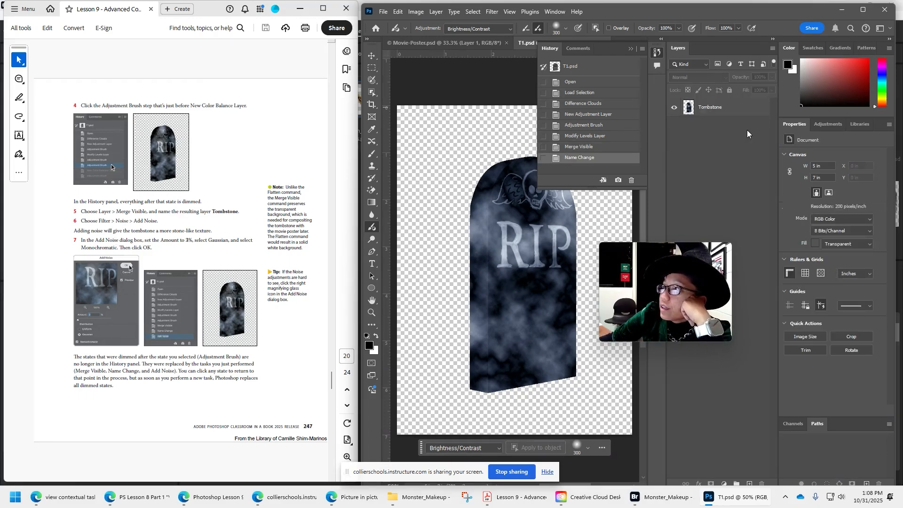
Reselect the Tombstone layer and load its outline as a selection.
{"action": "left_click", "coordinate": [500, 15]}
{"action": "left_click", "coordinate": [711, 116]}
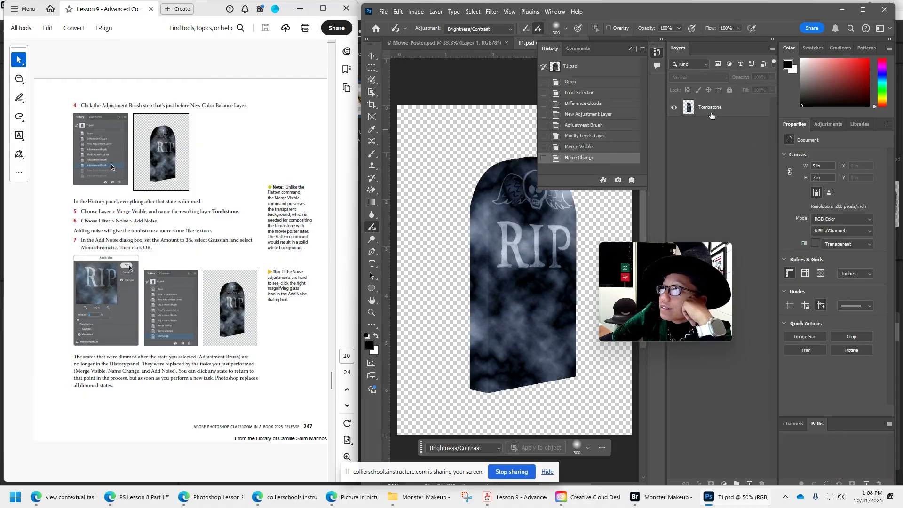
{"action": "left_click", "coordinate": [689, 108]}
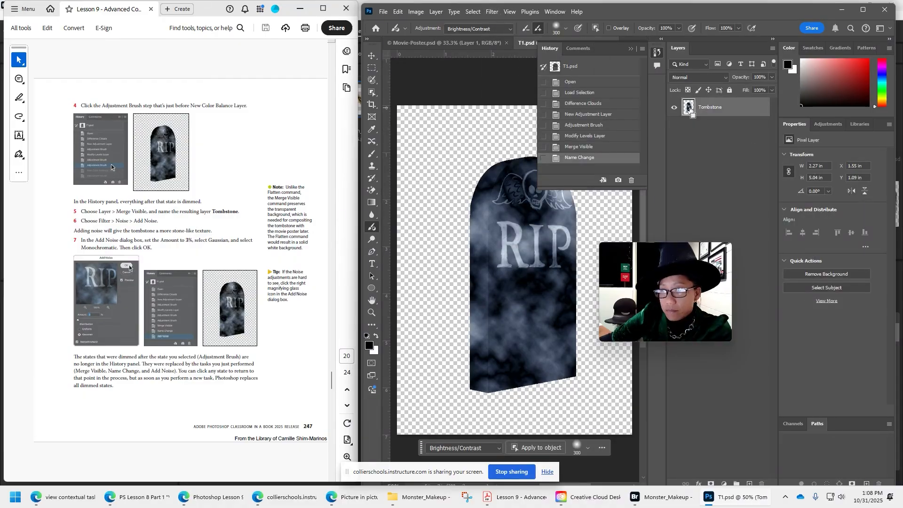
{"action": "left_click", "coordinate": [689, 107], "text": "ctrl"}
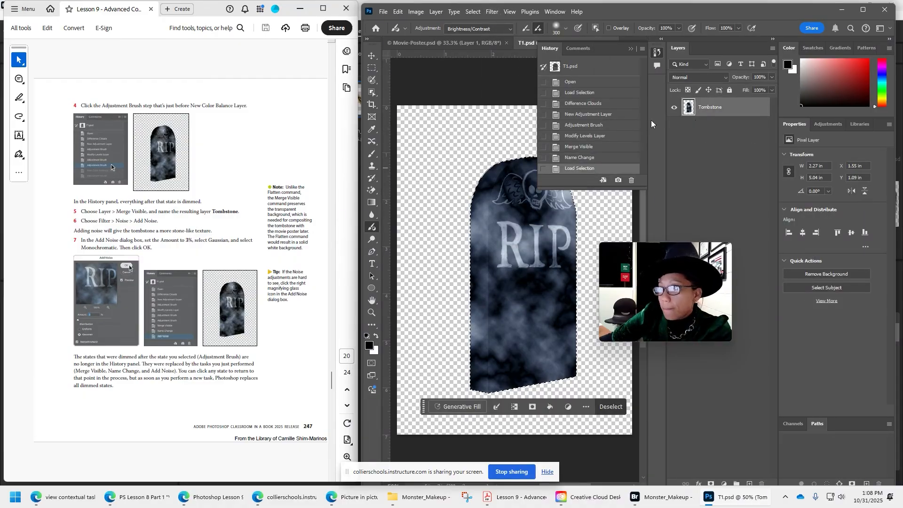
Apply the Add Noise filter to the tombstone with a 3% amount and Monochromatic enabled, and lengthen the History panel.
{"action": "left_click", "coordinate": [492, 12]}
{"action": "mouse_move", "coordinate": [510, 169]}
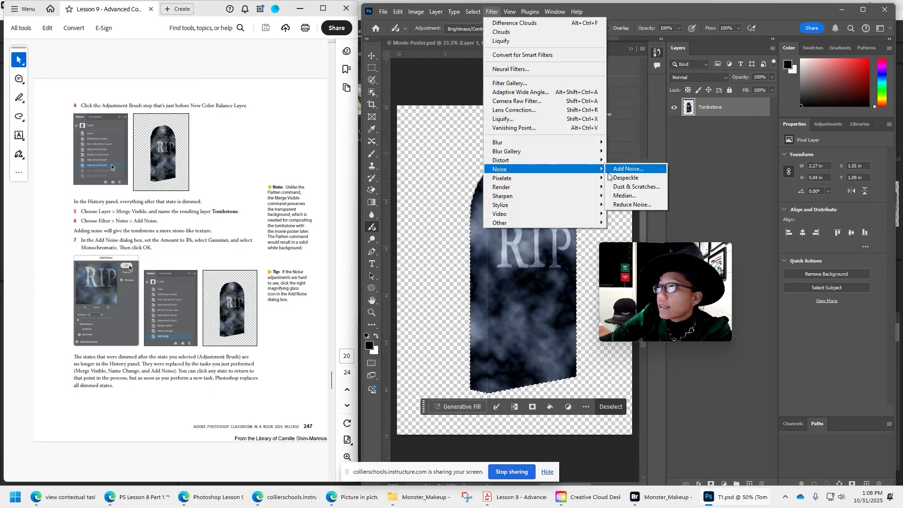
{"action": "left_click", "coordinate": [643, 169]}
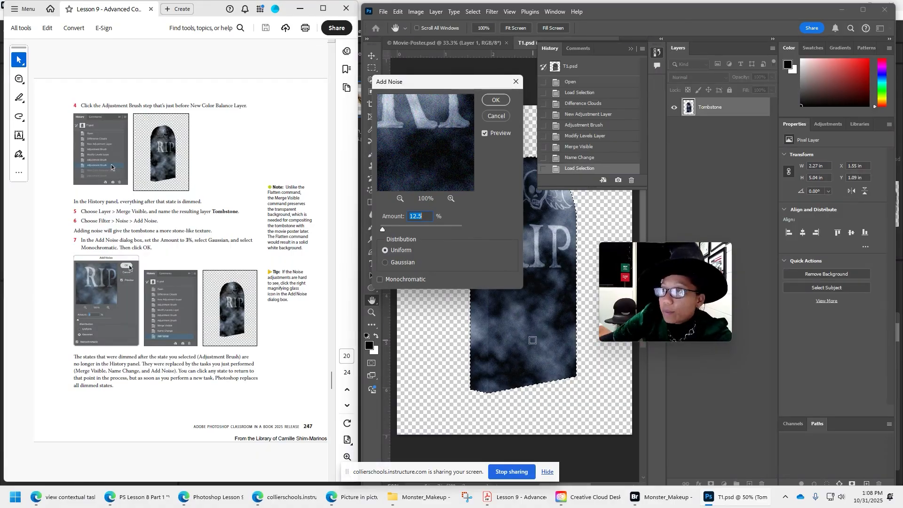
{"action": "type", "text": "3"}
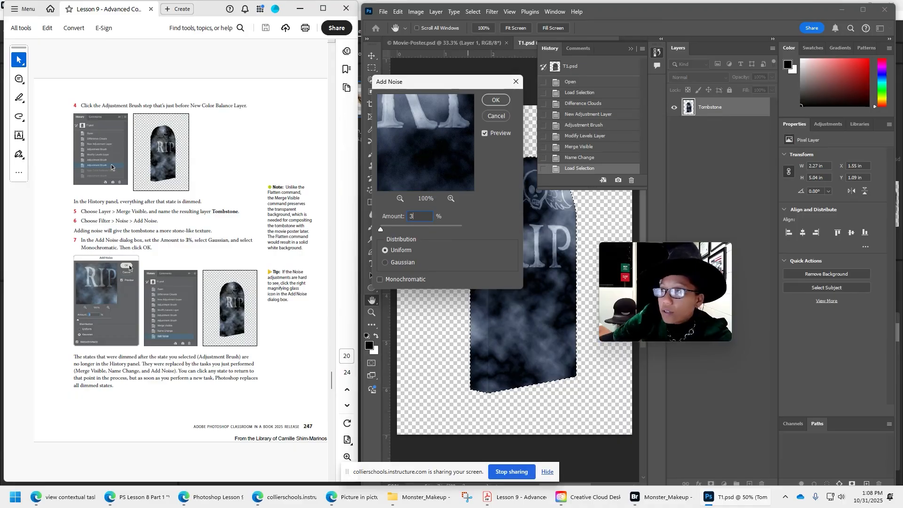
{"action": "left_click", "coordinate": [393, 279]}
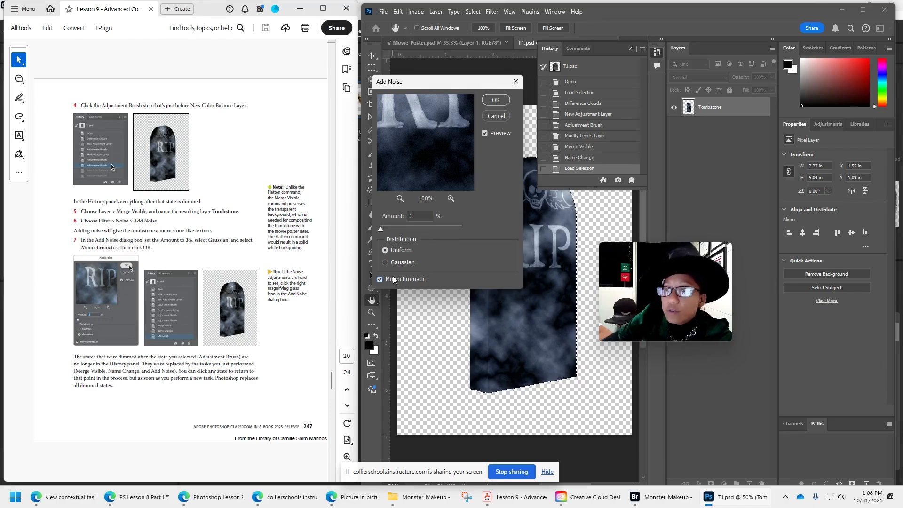
{"action": "left_click", "coordinate": [498, 99]}
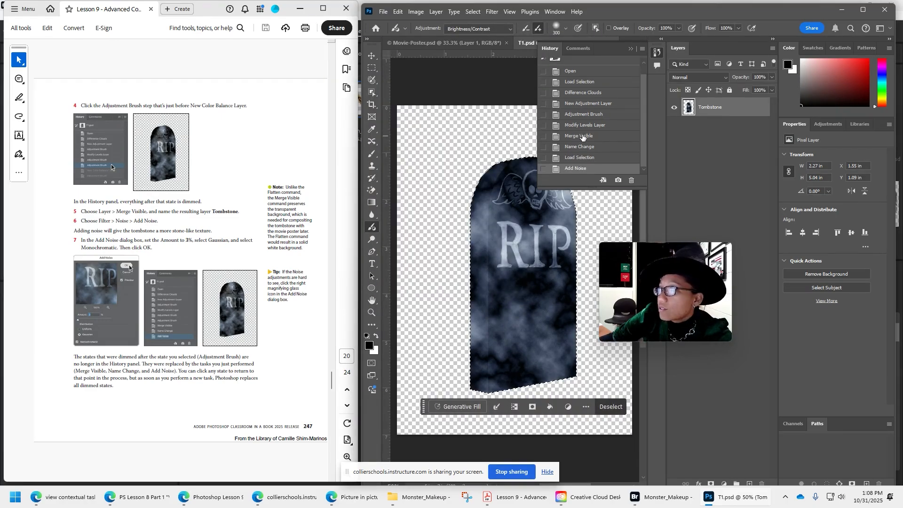
{"action": "left_click_drag", "start_coordinate": [603, 190], "coordinate": [604, 255]}
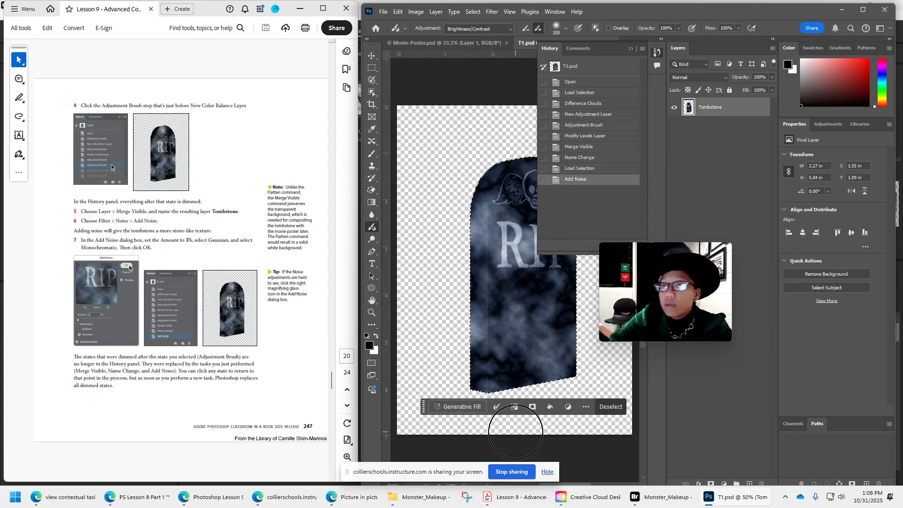
Go to the next page of the lesson PDF and tile all open documents vertically.
{"action": "left_click", "coordinate": [188, 369]}
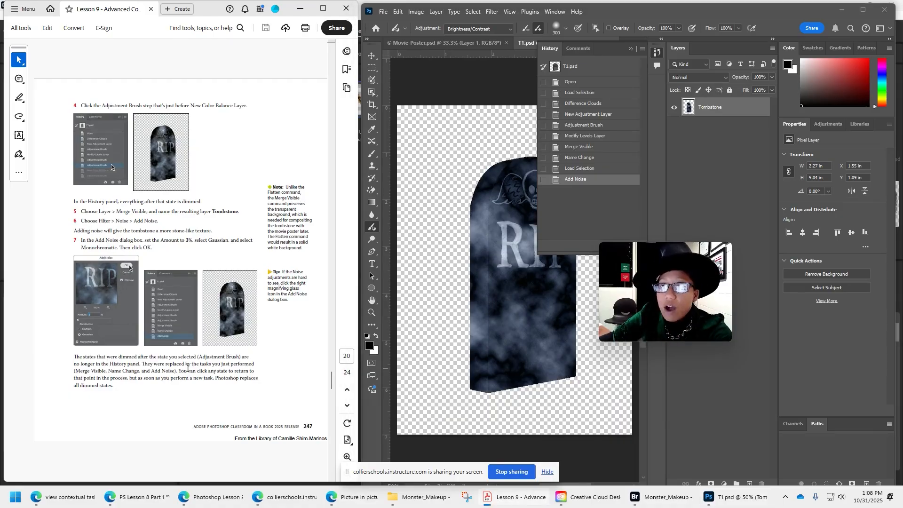
{"action": "scroll", "coordinate": [187, 368], "scroll_direction": "down", "scroll_amount": 2}
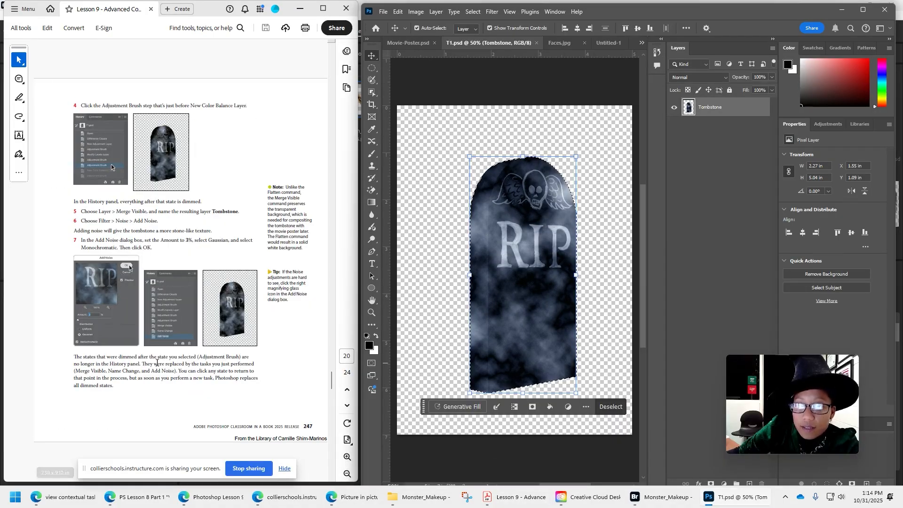
{"action": "scroll", "coordinate": [160, 350], "scroll_direction": "down", "scroll_amount": 2}
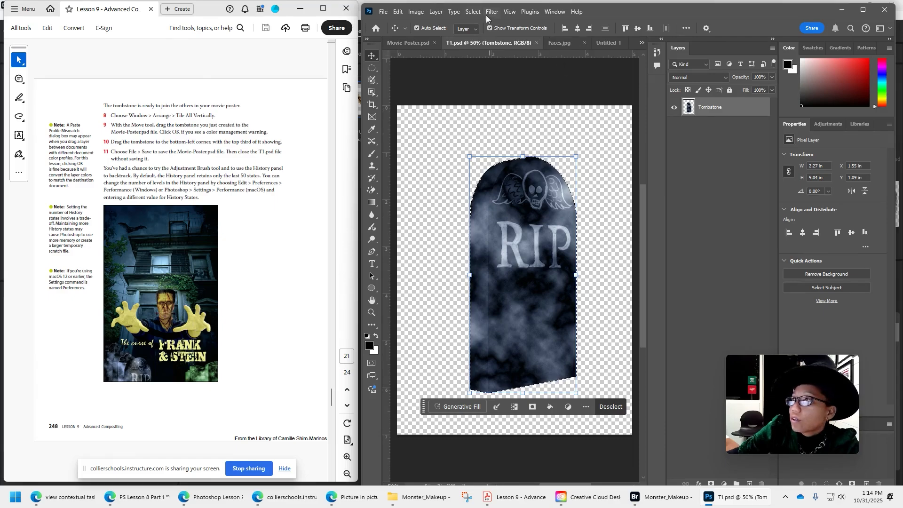
{"action": "left_click", "coordinate": [555, 11]}
{"action": "mouse_move", "coordinate": [563, 24]}
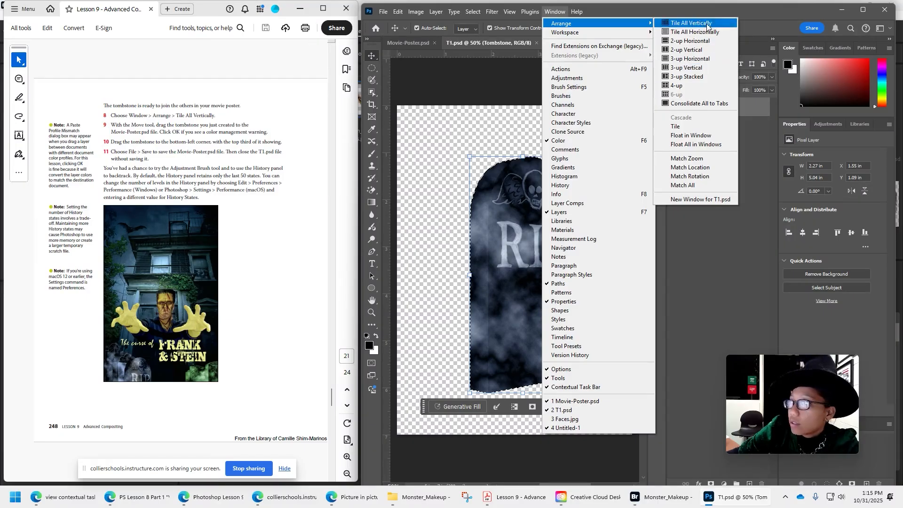
{"action": "left_click", "coordinate": [690, 23]}
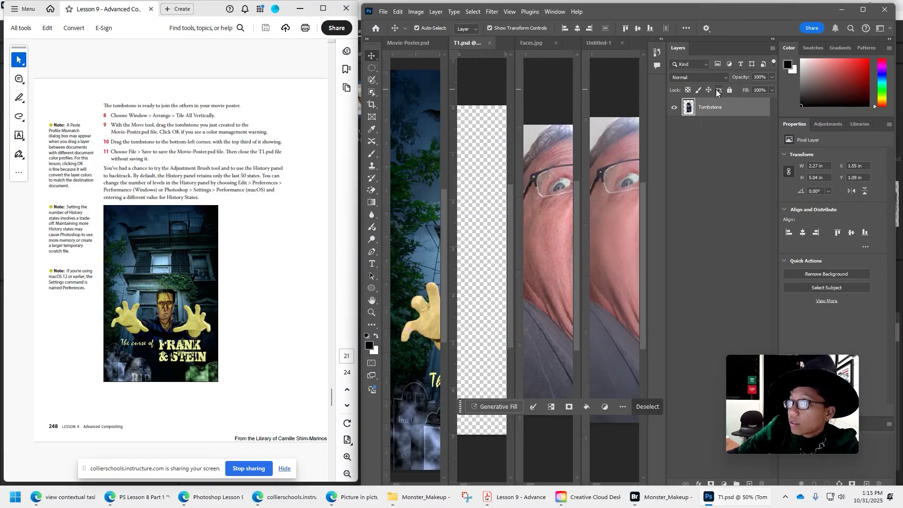
Widen the T1.psd pane by shrinking the Faces.jpg and Untitled-1 panes beside it.
{"action": "left_click", "coordinate": [556, 43]}
{"action": "left_click", "coordinate": [659, 185]}
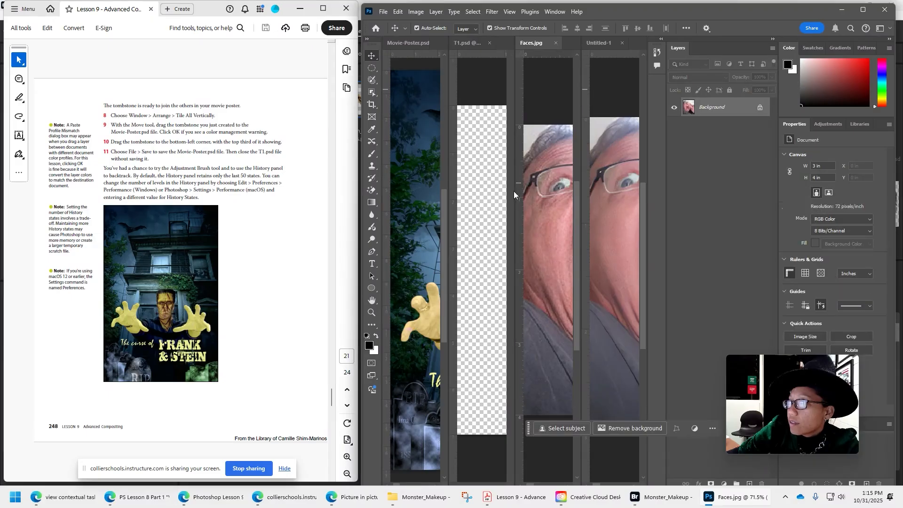
{"action": "left_click_drag", "start_coordinate": [516, 192], "coordinate": [632, 219]}
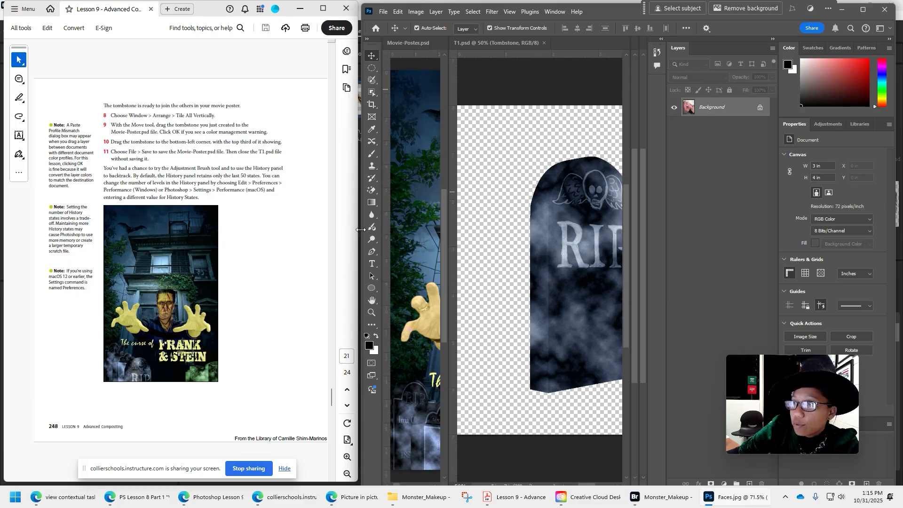
Narrow the lesson PDF window, and move and widen the image editor window to fill the freed space.
{"action": "left_click_drag", "start_coordinate": [359, 230], "coordinate": [319, 230]}
{"action": "left_click", "coordinate": [362, 229]}
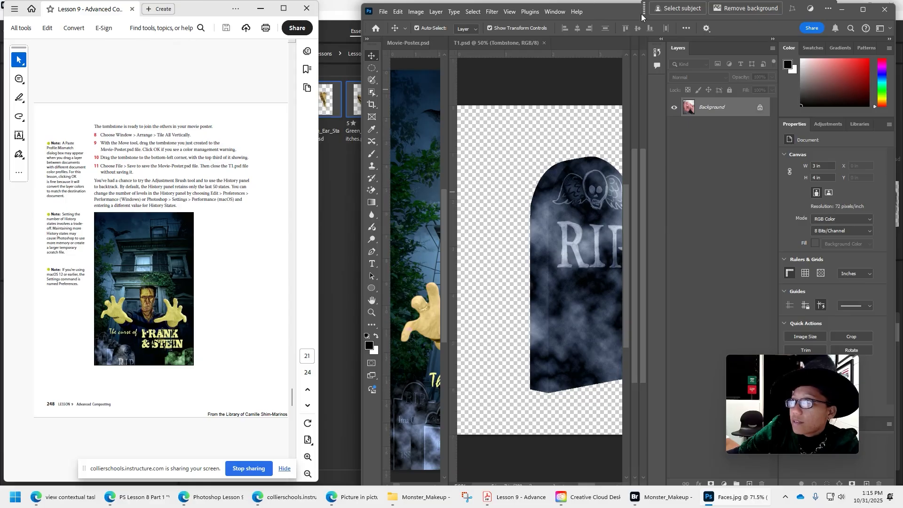
{"action": "left_click_drag", "start_coordinate": [642, 16], "coordinate": [607, 16]}
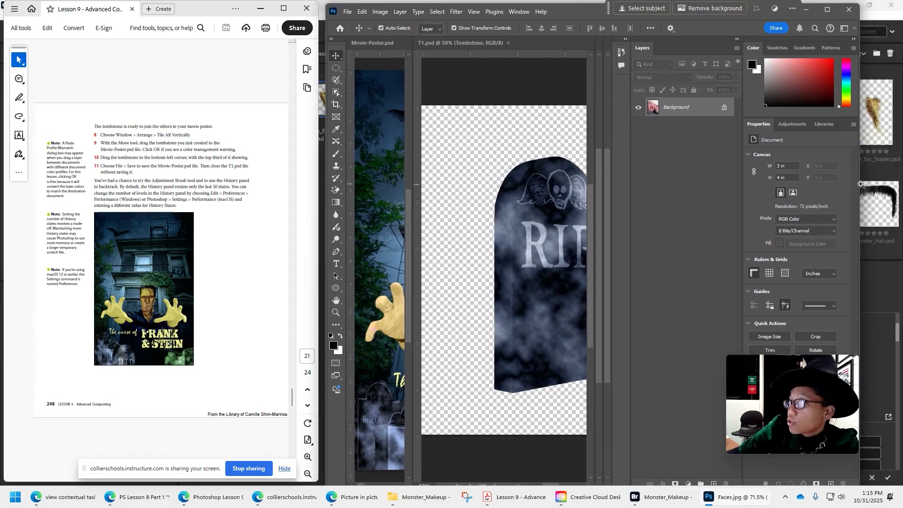
{"action": "left_click", "coordinate": [861, 185]}
{"action": "left_click", "coordinate": [849, 7]}
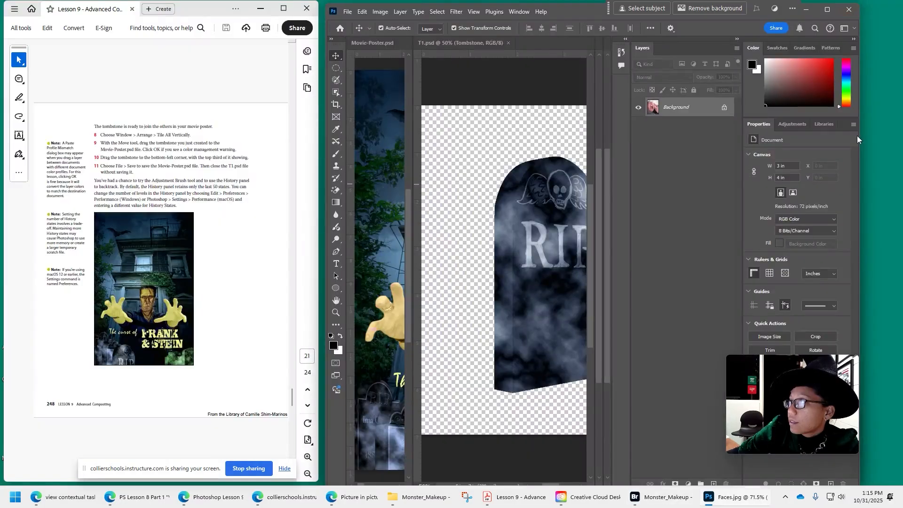
{"action": "left_click_drag", "start_coordinate": [862, 149], "coordinate": [899, 150]}
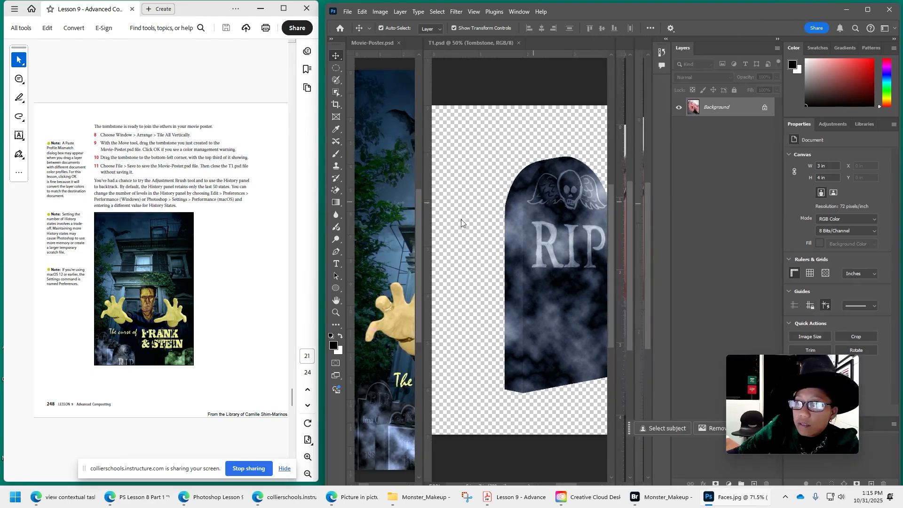
Widen the Movie-Poster.psd pane, copy the tombstone into it and position it near the poster's lower-left corner, at about X 1.66 in, Y 14.29 in.
{"action": "left_click_drag", "start_coordinate": [424, 221], "coordinate": [471, 222]}
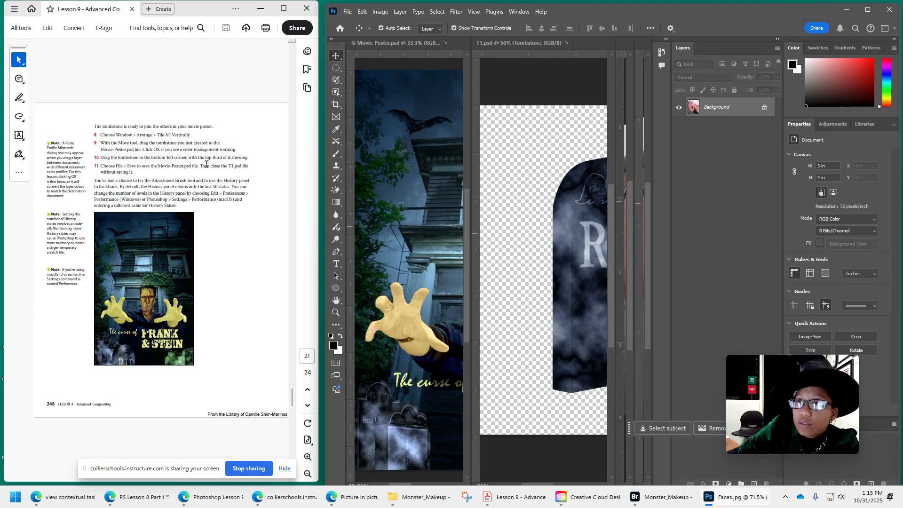
{"action": "left_click_drag", "start_coordinate": [574, 245], "coordinate": [406, 428]}
{"action": "left_click", "coordinate": [496, 203]}
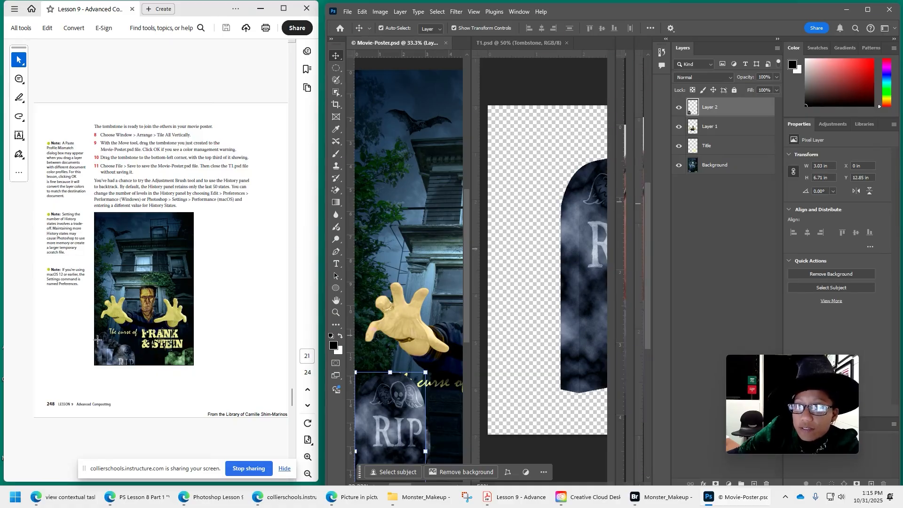
{"action": "left_click_drag", "start_coordinate": [377, 403], "coordinate": [405, 424]}
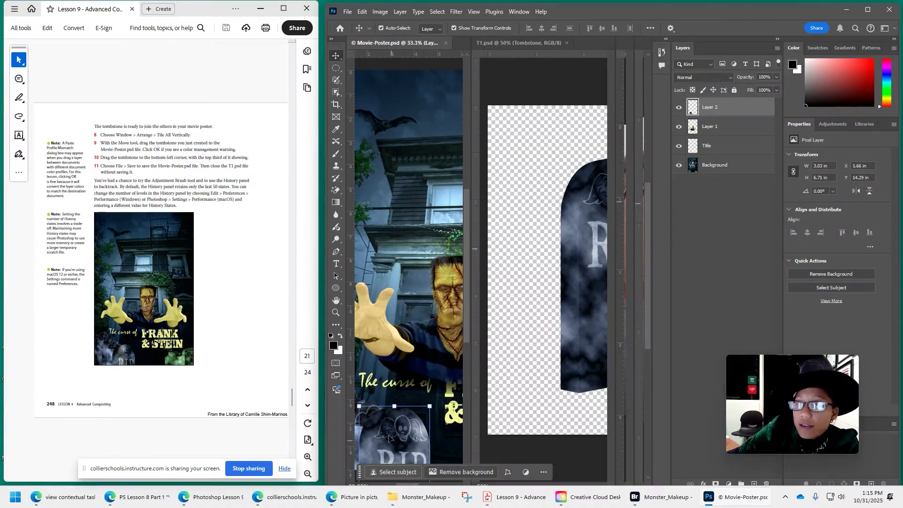
Go to the lesson PDF's next page and collapse the History panel in the image editor.
{"action": "scroll", "coordinate": [186, 348], "scroll_direction": "down", "scroll_amount": 3}
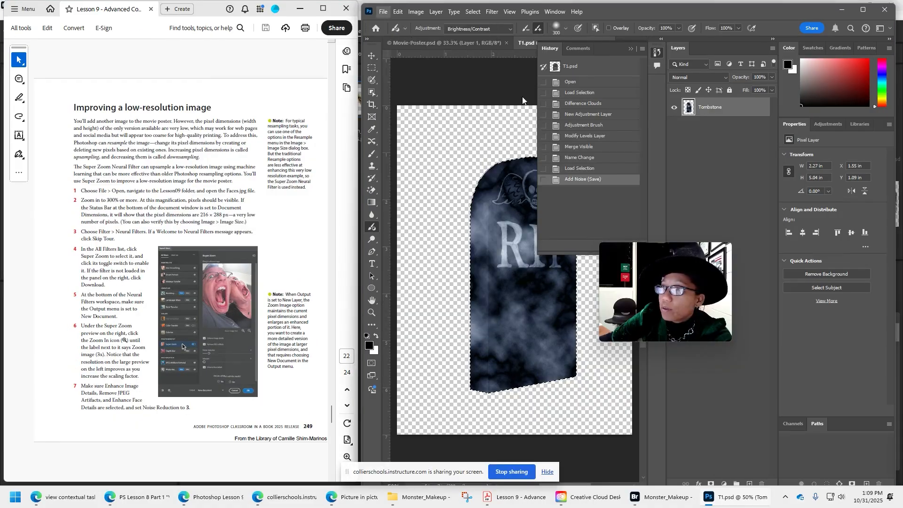
{"action": "left_click", "coordinate": [399, 35]}
{"action": "double_click", "coordinate": [579, 154]}
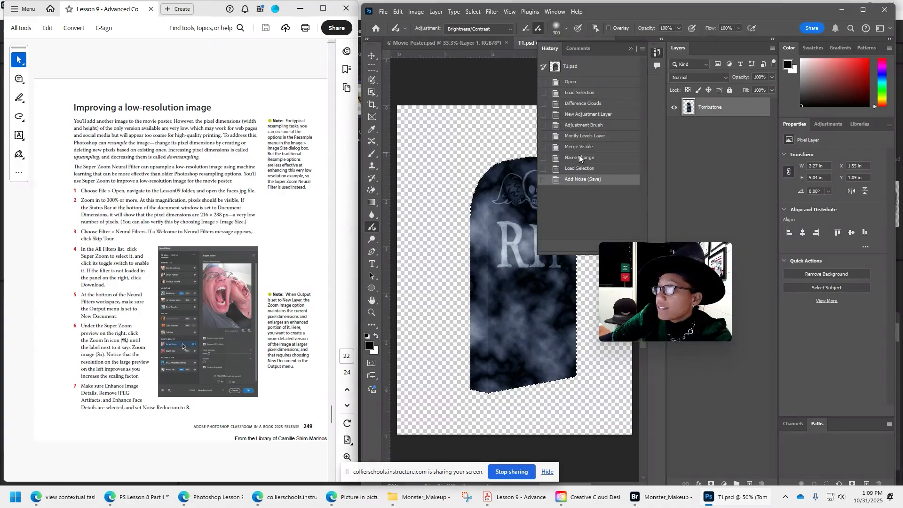
{"action": "left_click", "coordinate": [631, 49]}
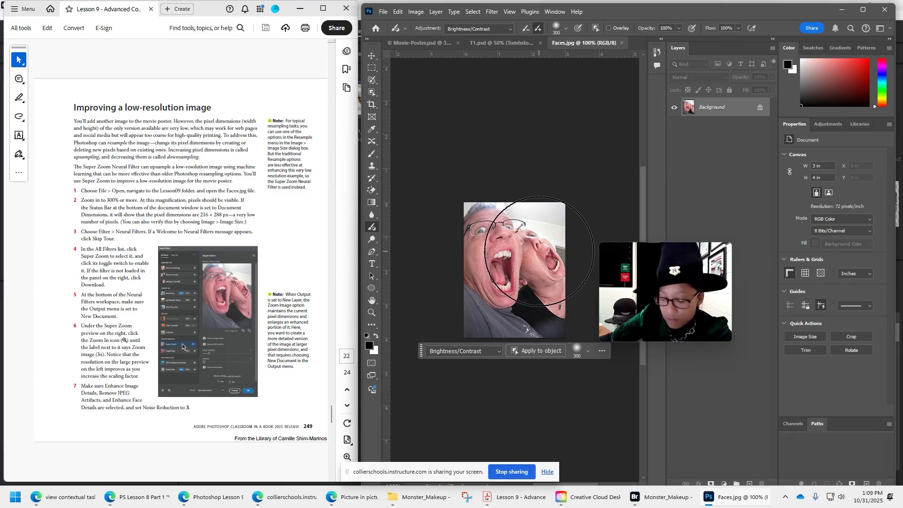
Enlarge Faces.jpg to 214% and open it in the Neural Filters workspace, skipping the welcome tour.
{"action": "scroll", "coordinate": [493, 258], "scroll_direction": "up", "scroll_amount": 4}
{"action": "scroll", "coordinate": [493, 258], "scroll_direction": "up", "scroll_amount": 1}
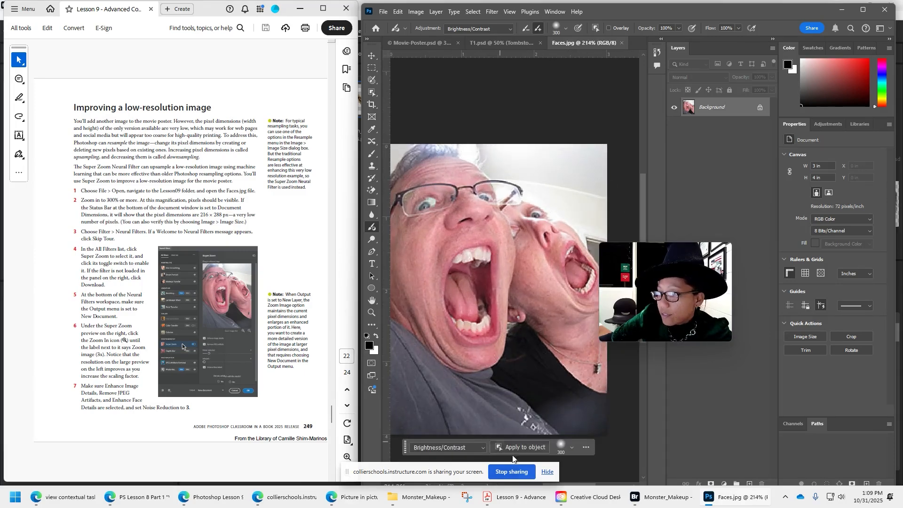
{"action": "left_click_drag", "start_coordinate": [470, 303], "coordinate": [492, 292]}
{"action": "left_click_drag", "start_coordinate": [675, 304], "coordinate": [815, 428]}
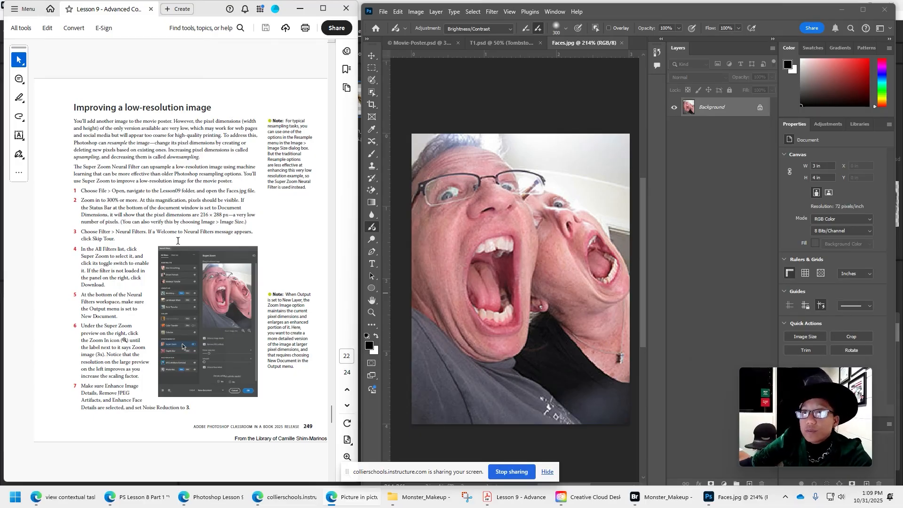
{"action": "left_click", "coordinate": [492, 11]}
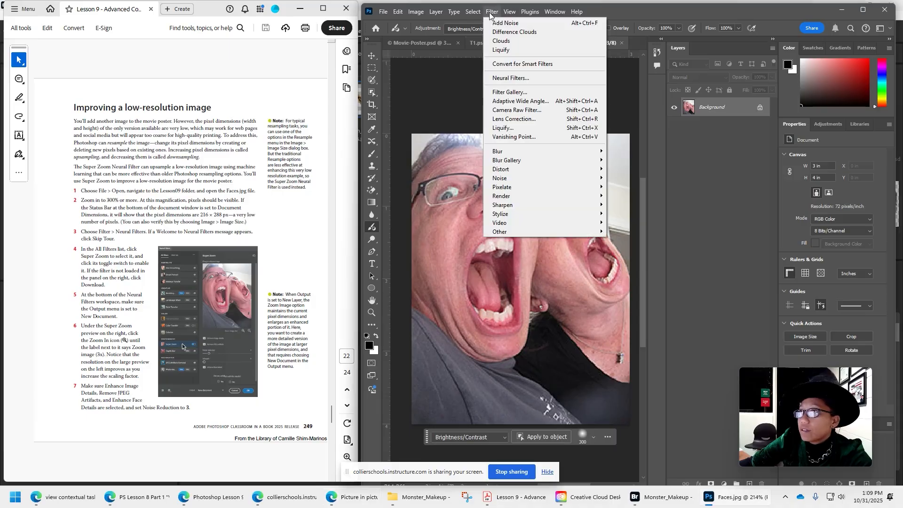
{"action": "mouse_move", "coordinate": [521, 204]}
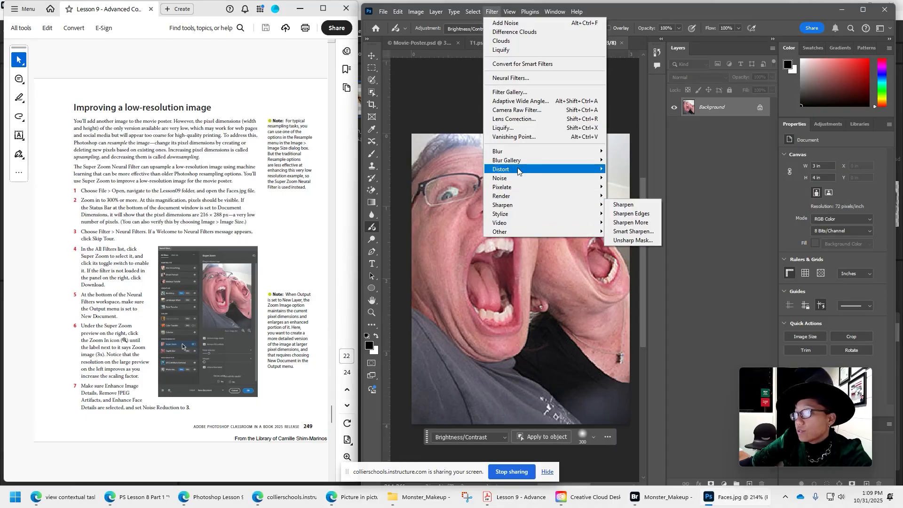
{"action": "left_click", "coordinate": [517, 79]}
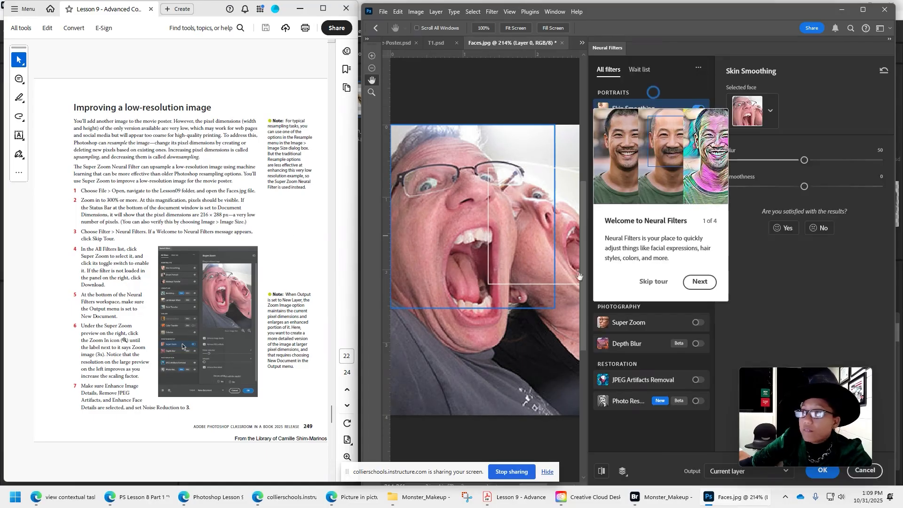
{"action": "left_click", "coordinate": [654, 282]}
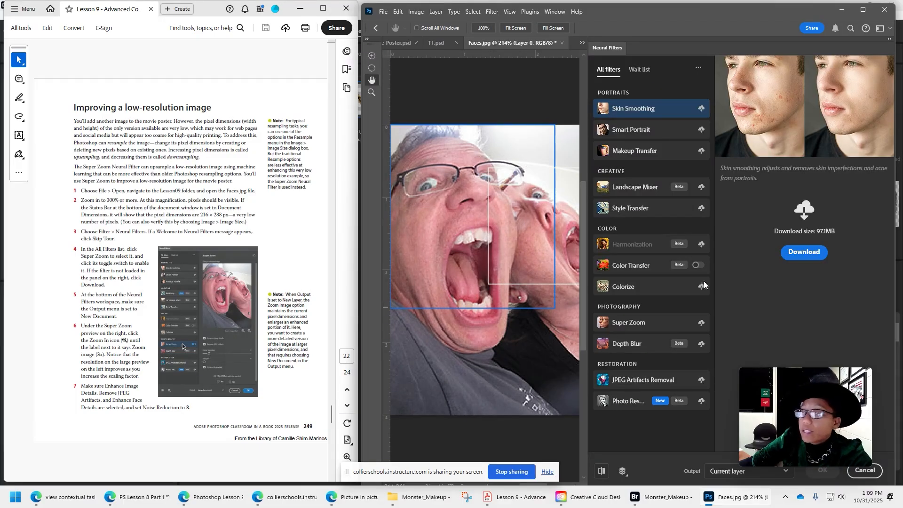
Select the Super Zoom filter in the Photography group and download it.
{"action": "left_click", "coordinate": [639, 326]}
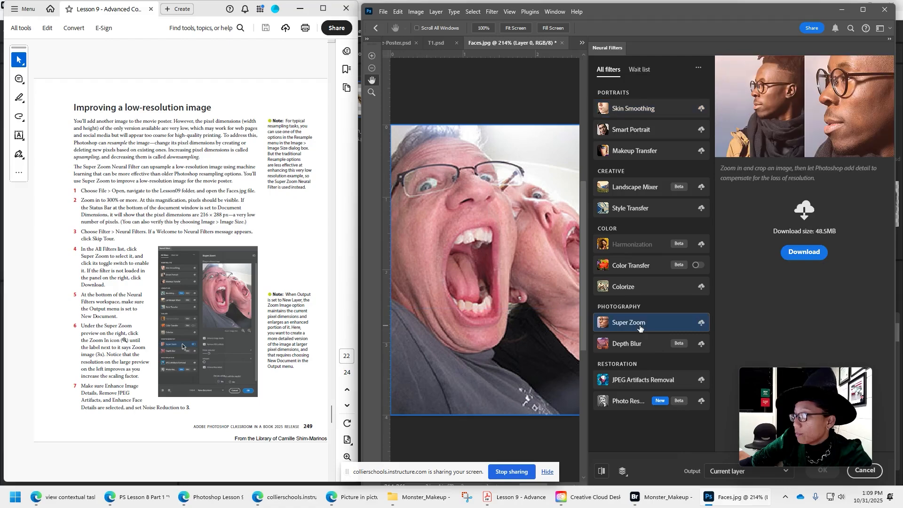
{"action": "mouse_move", "coordinate": [640, 327]}
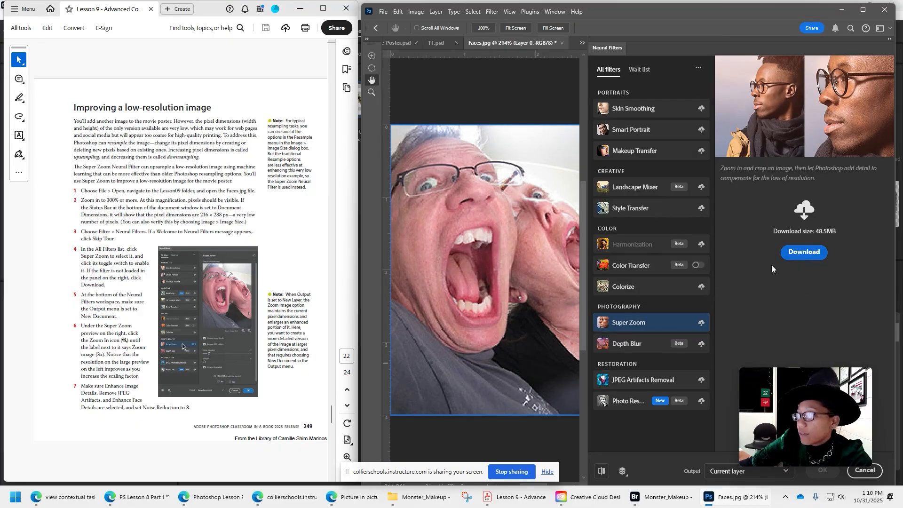
{"action": "left_click", "coordinate": [804, 253]}
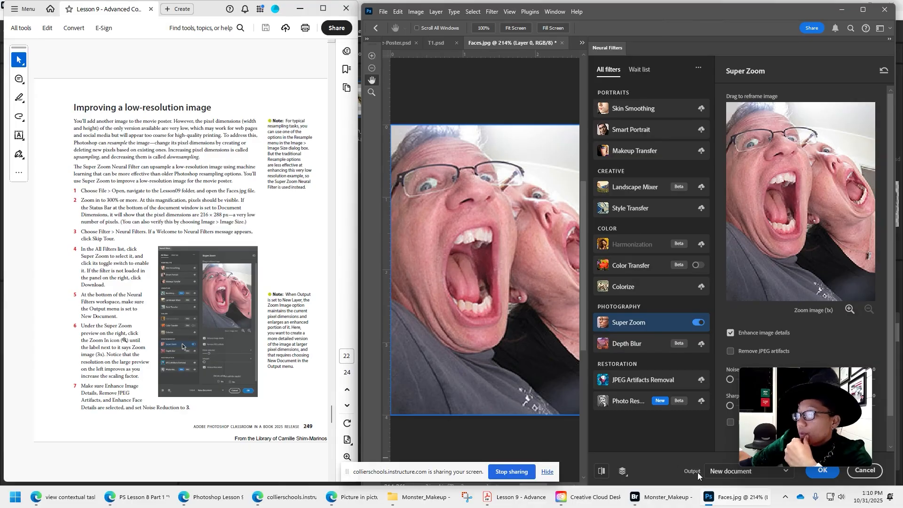
Raise the Super Zoom image magnification to 3x.
{"action": "left_click_drag", "start_coordinate": [790, 393], "coordinate": [785, 346]}
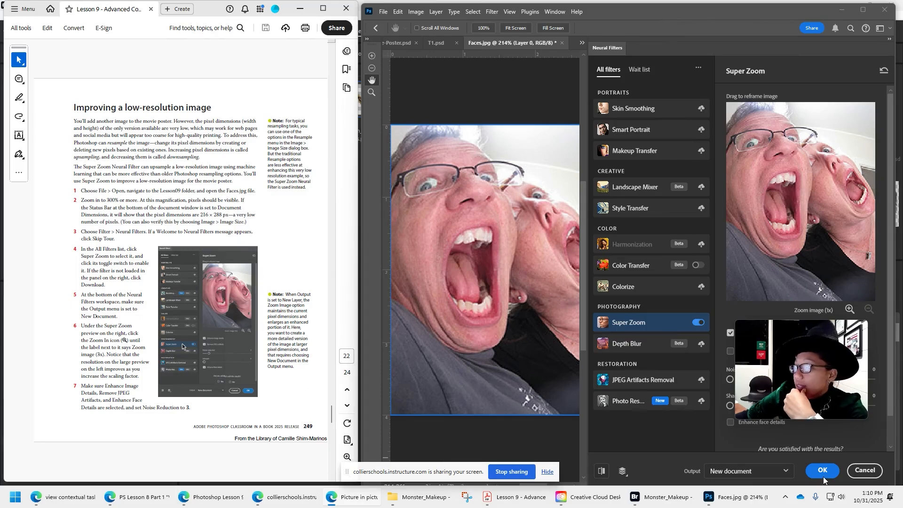
{"action": "mouse_move", "coordinate": [834, 348]}
{"action": "left_click_drag", "start_coordinate": [833, 348], "coordinate": [818, 367]}
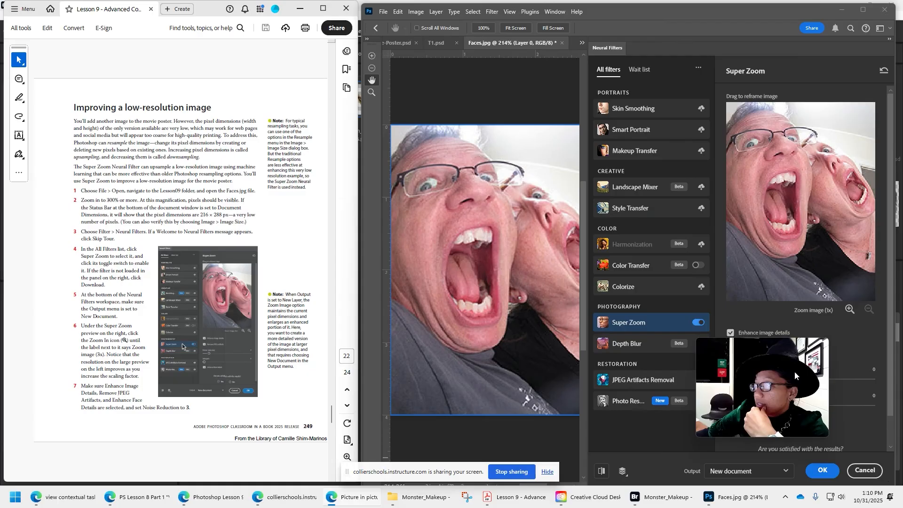
{"action": "left_click", "coordinate": [849, 309]}
{"action": "left_click", "coordinate": [850, 309]}
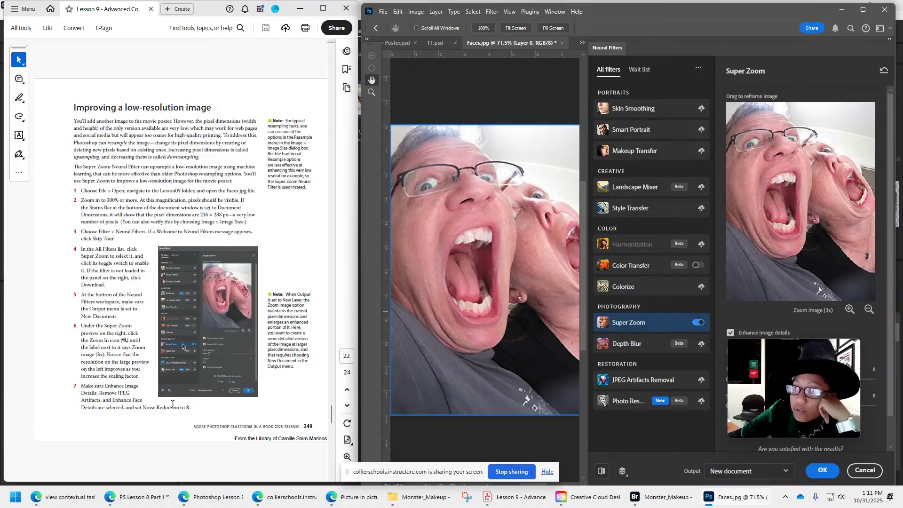
Set Super Zoom's noise reduction to 3 and enable Remove JPEG artifacts.
{"action": "left_click_drag", "start_coordinate": [785, 349], "coordinate": [618, 271]}
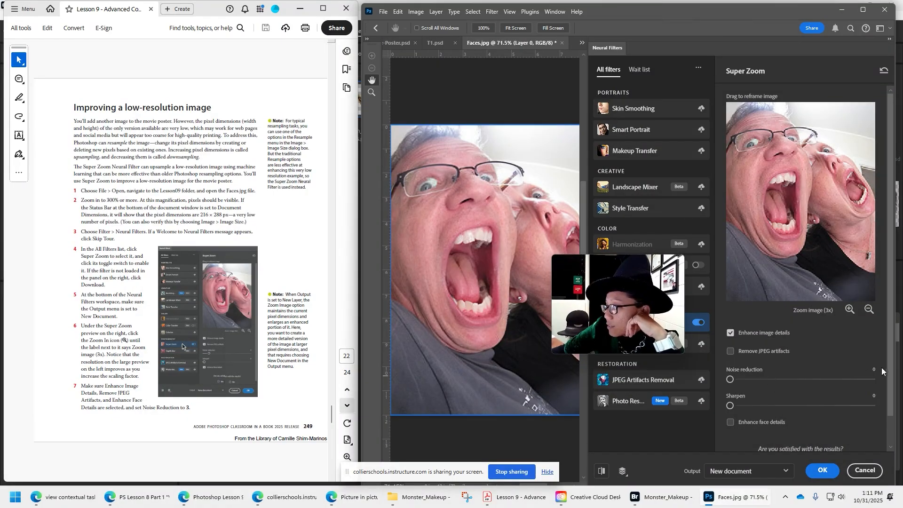
{"action": "left_click", "coordinate": [876, 369]}
{"action": "type", "text": "3"}
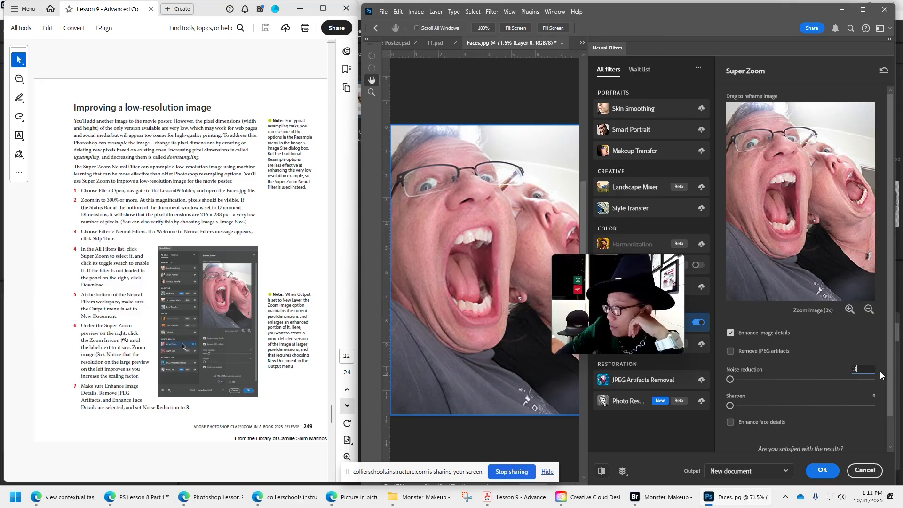
{"action": "left_click", "coordinate": [764, 356]}
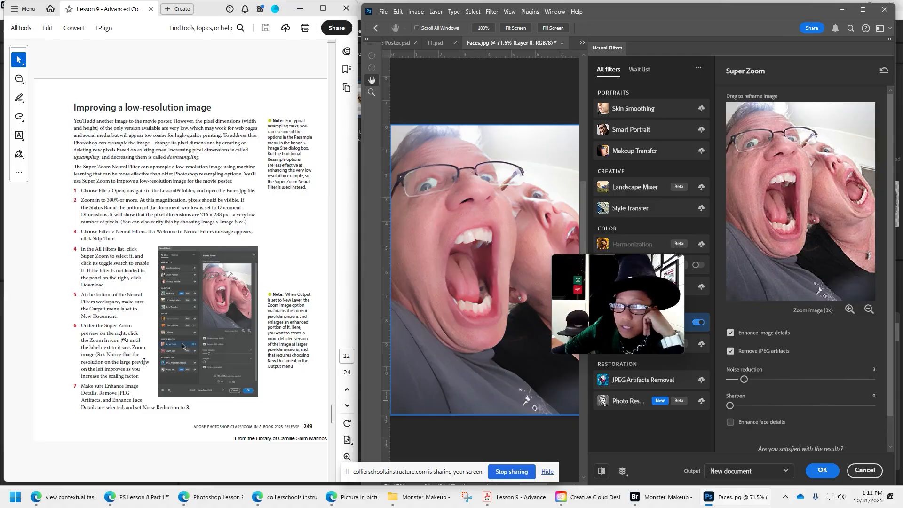
Go to the lesson's next page and compare the original Faces.jpg with the Super Zoom preview.
{"action": "scroll", "coordinate": [143, 361], "scroll_direction": "down", "scroll_amount": 3}
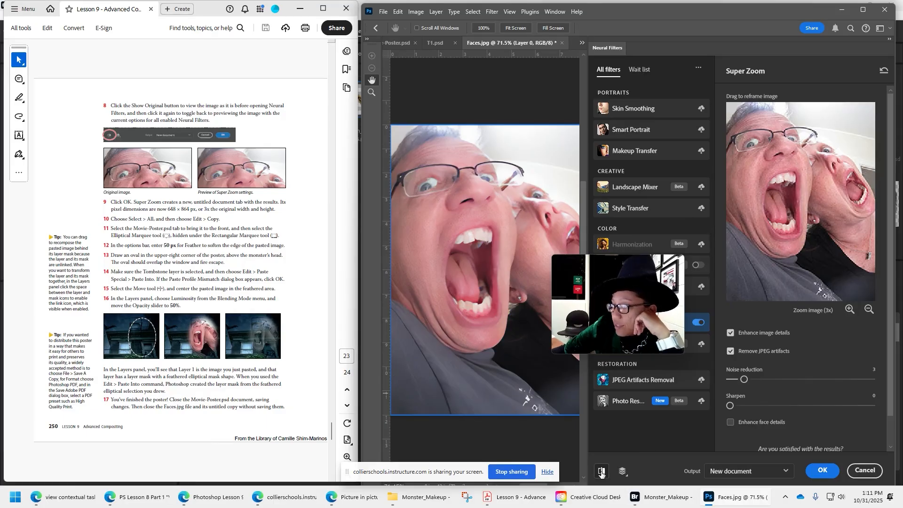
{"action": "left_click", "coordinate": [601, 470]}
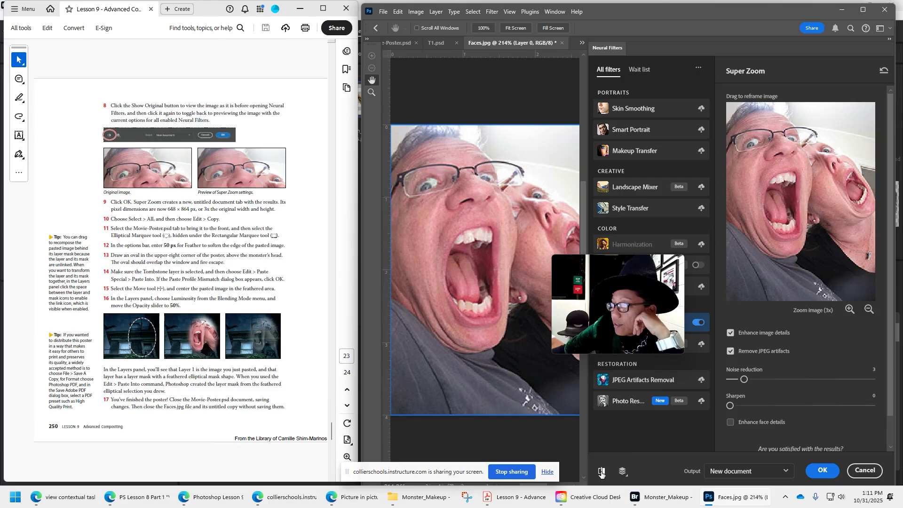
{"action": "left_click", "coordinate": [601, 470]}
{"action": "left_click", "coordinate": [601, 470]}
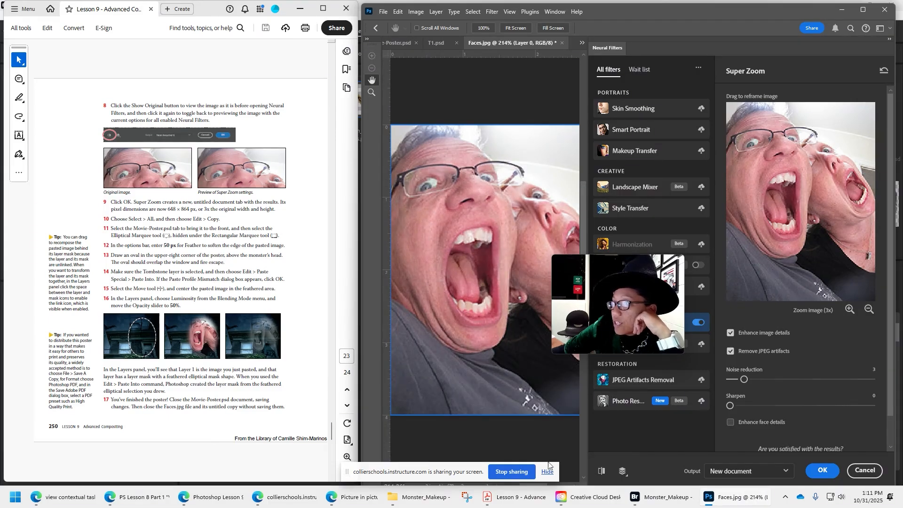
{"action": "left_click", "coordinate": [602, 471]}
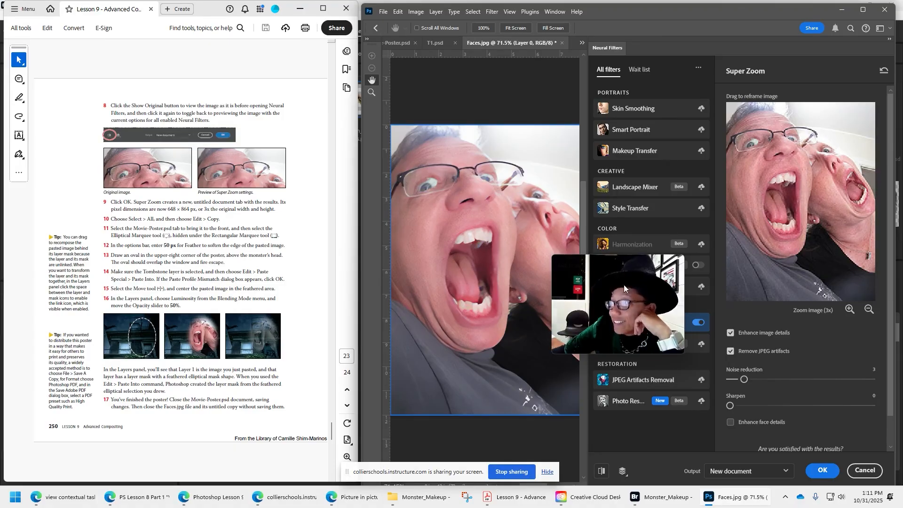
Apply the Super Zoom filter, outputting the result to a new document.
{"action": "mouse_move", "coordinate": [659, 301]}
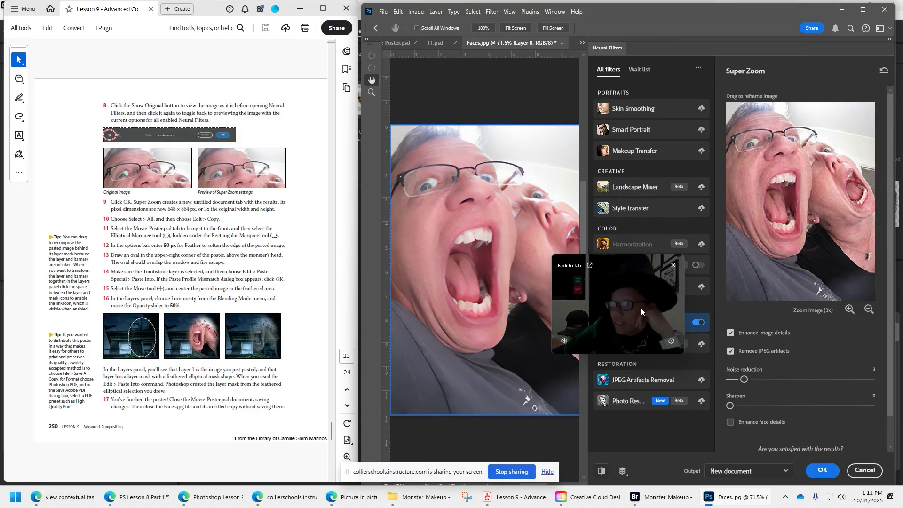
{"action": "left_click_drag", "start_coordinate": [640, 308], "coordinate": [814, 406]}
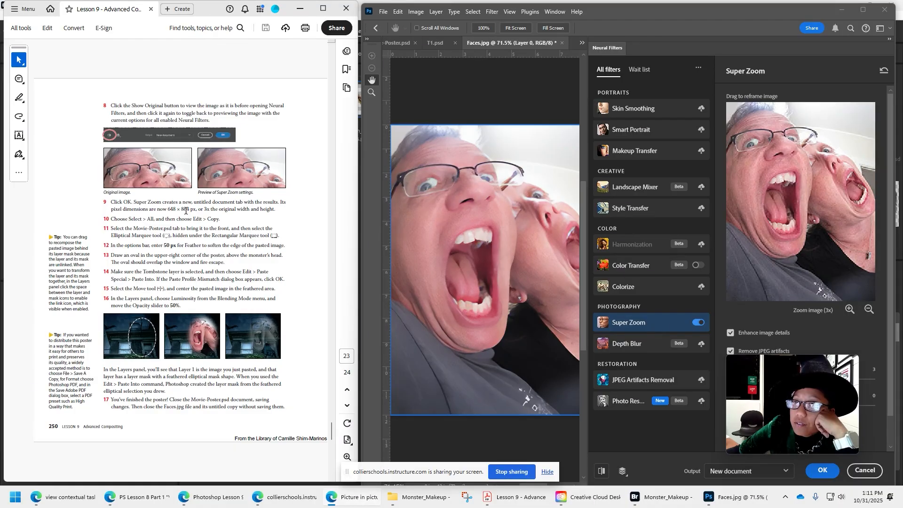
{"action": "left_click", "coordinate": [824, 471]}
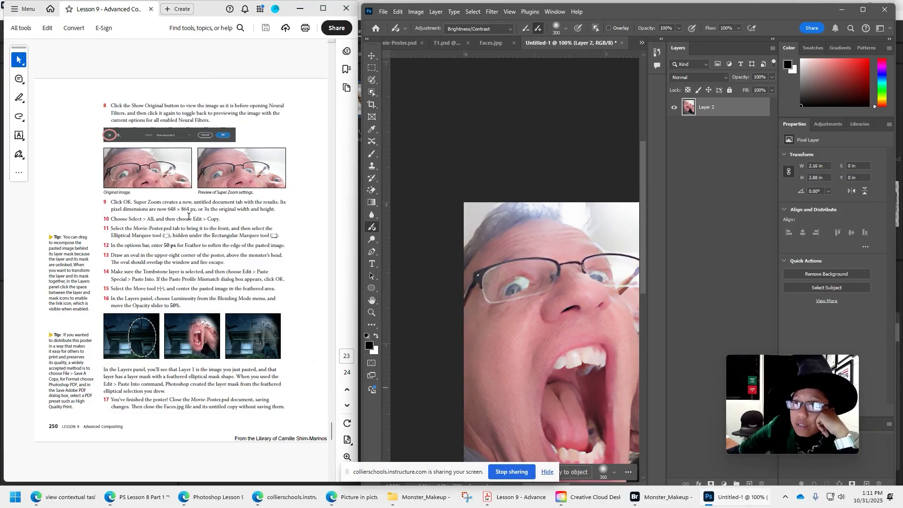
{"action": "scroll", "coordinate": [630, 277], "scroll_direction": "down", "scroll_amount": 1}
{"action": "scroll", "coordinate": [640, 280], "scroll_direction": "down", "scroll_amount": 6}
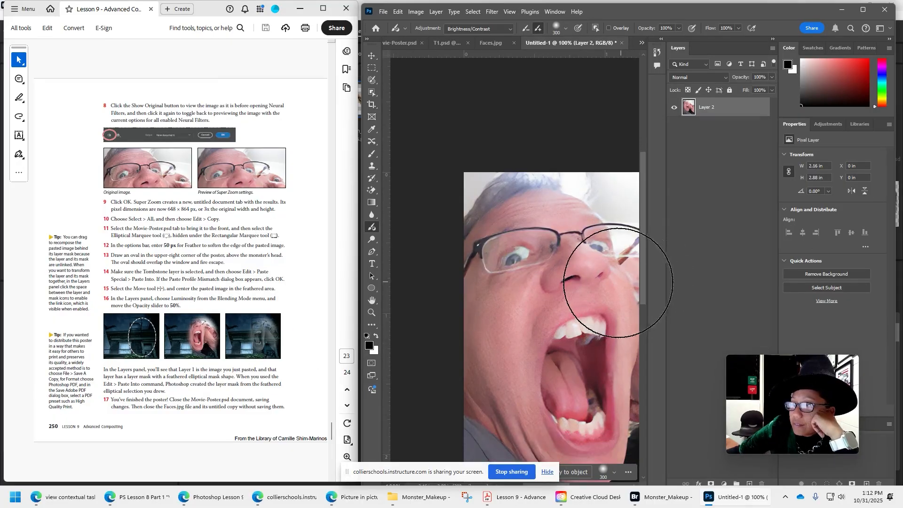
Select the entire canvas of the enlarged Untitled-1 image and copy it.
{"action": "left_click_drag", "start_coordinate": [353, 470], "coordinate": [91, 469]}
{"action": "scroll", "coordinate": [550, 470], "scroll_direction": "down", "scroll_amount": 1}
{"action": "left_click", "coordinate": [548, 486]}
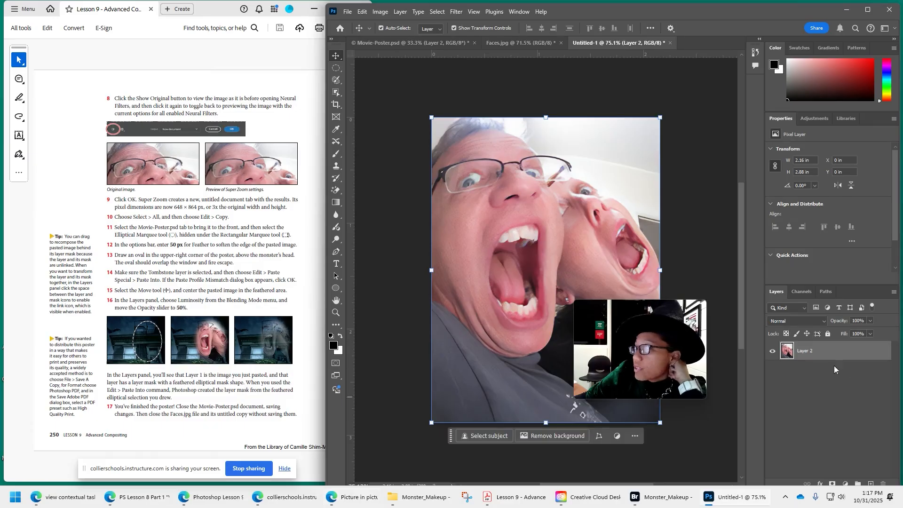
{"action": "left_click", "coordinate": [437, 12]}
{"action": "left_click", "coordinate": [444, 24]}
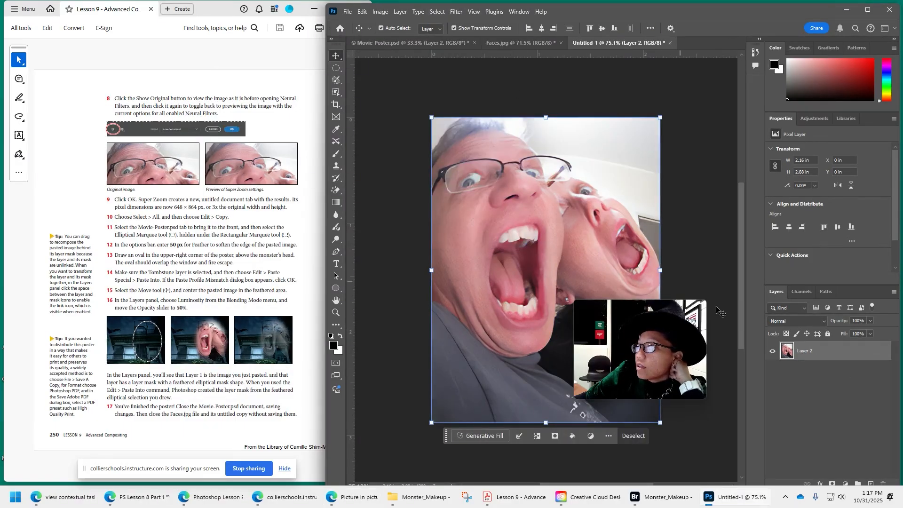
{"action": "left_click", "coordinate": [362, 12]}
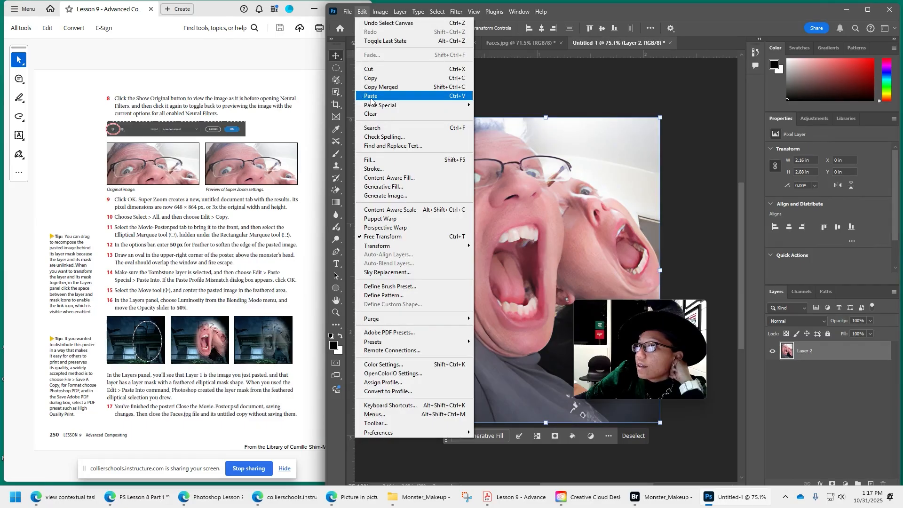
{"action": "left_click", "coordinate": [378, 78]}
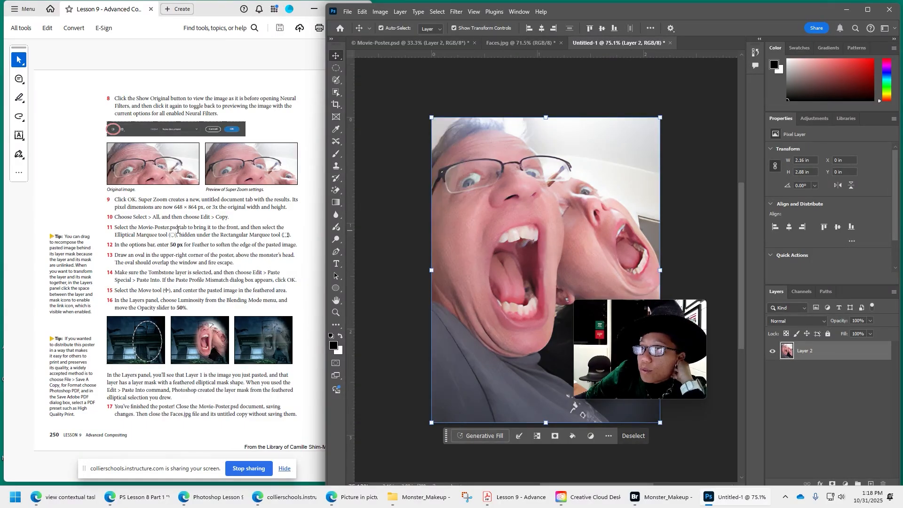
Switch to Movie-Poster.psd and rename Layer 2 as TOmbstone.
{"action": "left_click", "coordinate": [409, 43]}
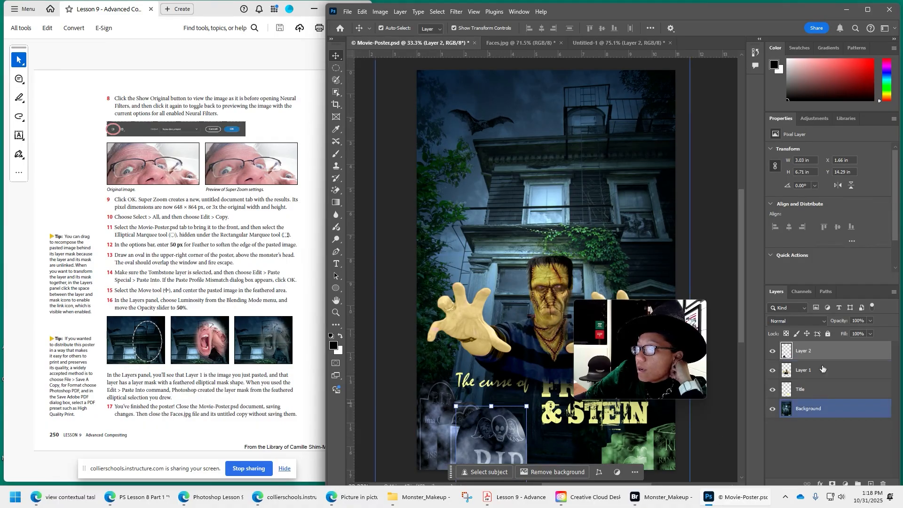
{"action": "double_click", "coordinate": [806, 350]}
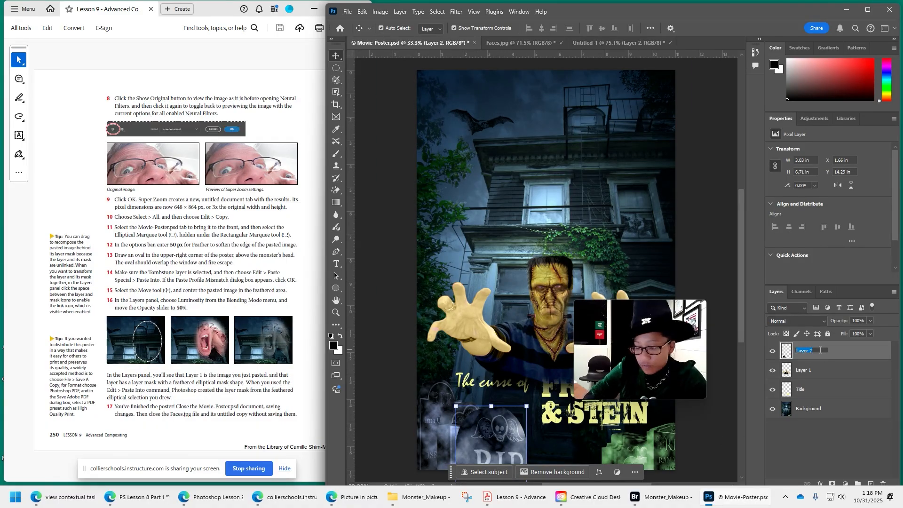
{"action": "type", "text": "TOmbstone"}
{"action": "key", "text": "Return"}
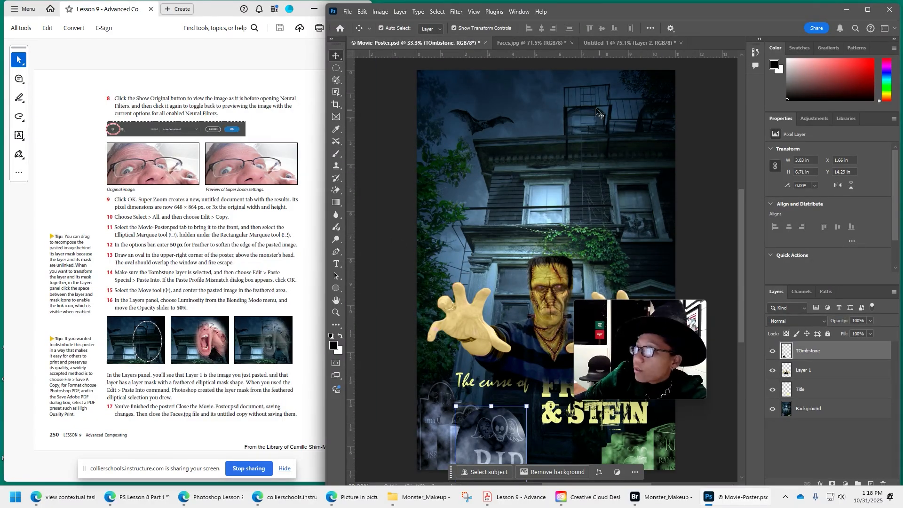
Draw an elliptical selection with a 50 px feather over the window and fire escape in the poster's upper-right corner.
{"action": "left_click", "coordinate": [337, 68]}
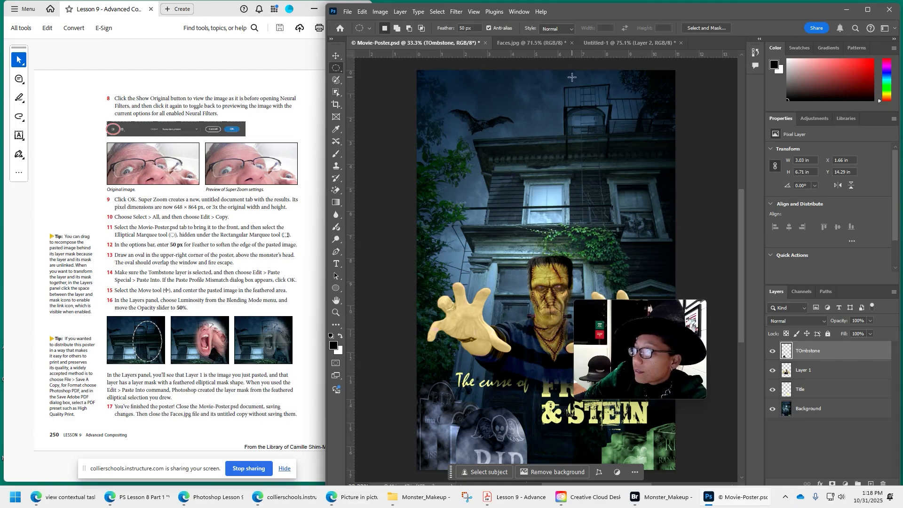
{"action": "left_click_drag", "start_coordinate": [572, 77], "coordinate": [617, 153]}
{"action": "left_click_drag", "start_coordinate": [644, 198], "coordinate": [657, 207]}
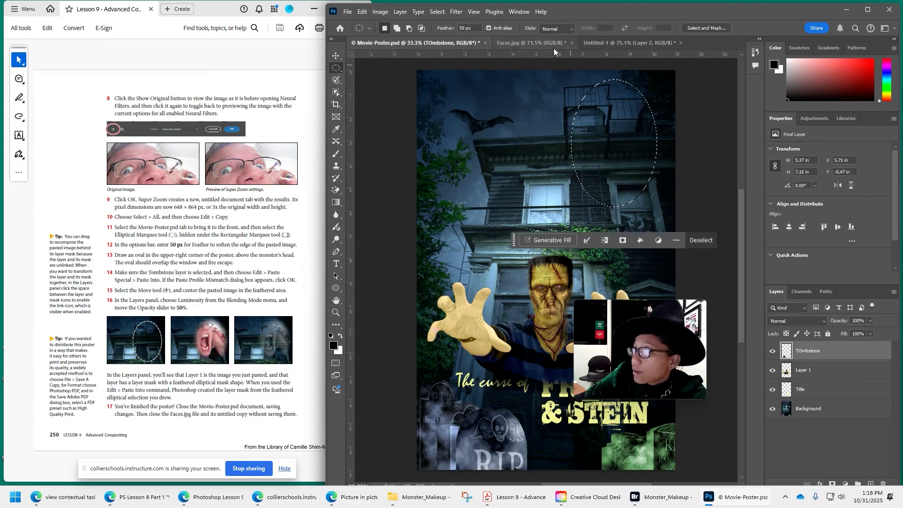
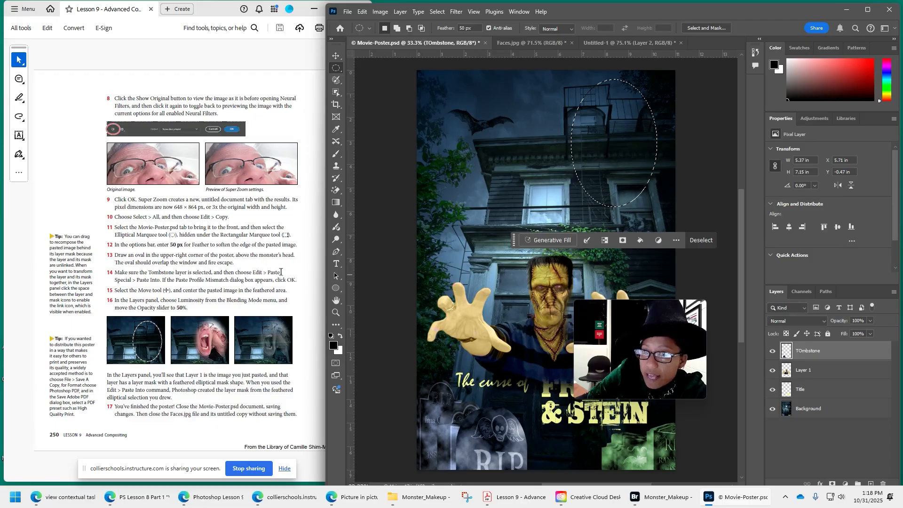
Paste the copied enlarged face image into the feathered oval selection with Paste Into, accepting the color profile conversion.
{"action": "left_click", "coordinate": [362, 12]}
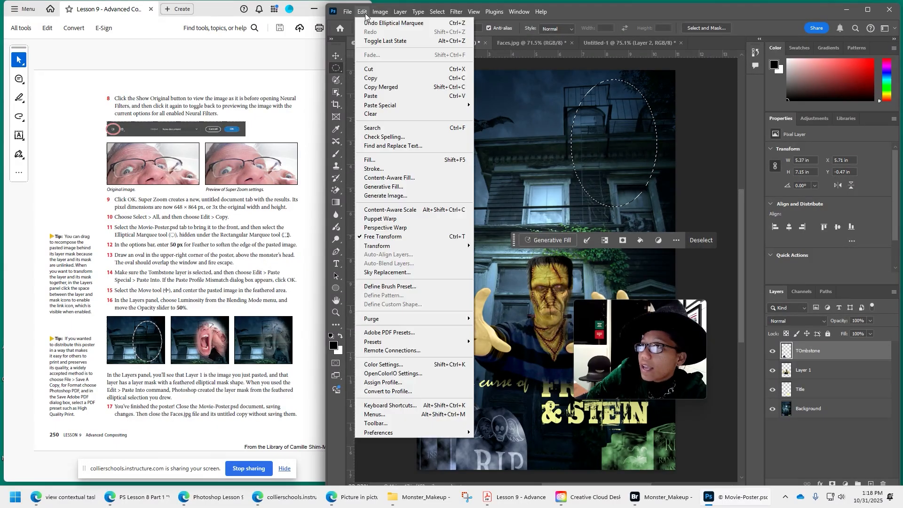
{"action": "mouse_move", "coordinate": [390, 108]}
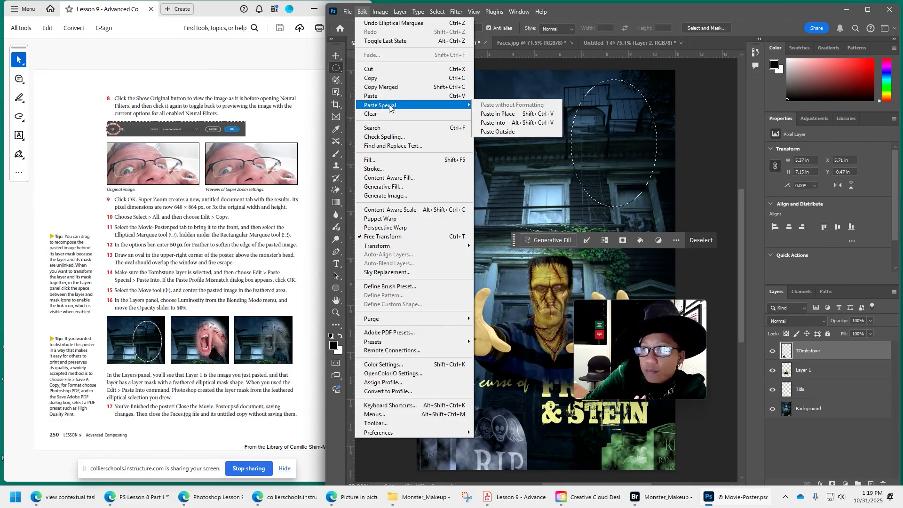
{"action": "left_click", "coordinate": [500, 122]}
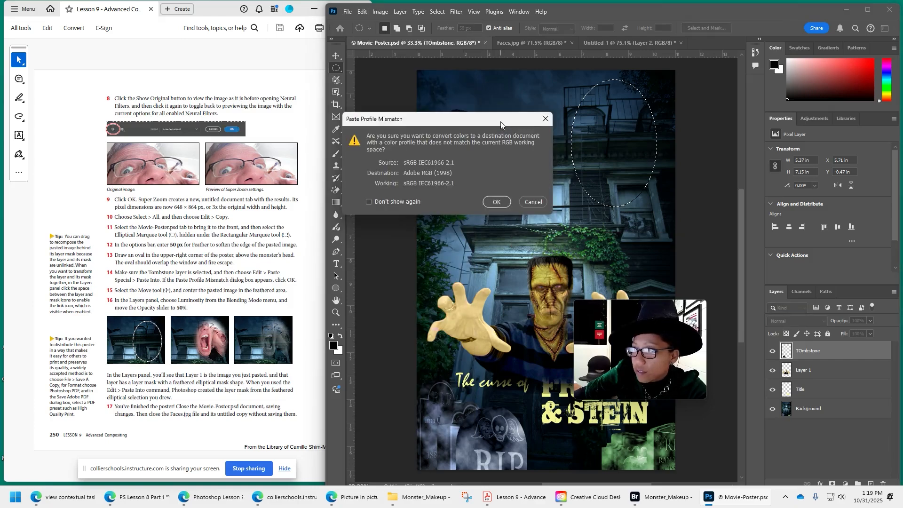
{"action": "left_click", "coordinate": [490, 205]}
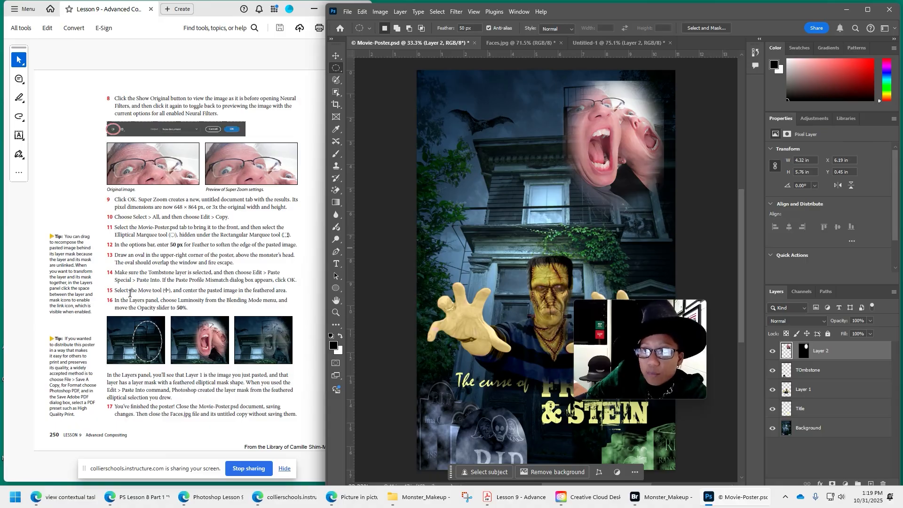
Center the pasted screaming faces within the feathered oval using the Move tool.
{"action": "left_click", "coordinate": [336, 55]}
{"action": "left_click_drag", "start_coordinate": [609, 127], "coordinate": [576, 147]}
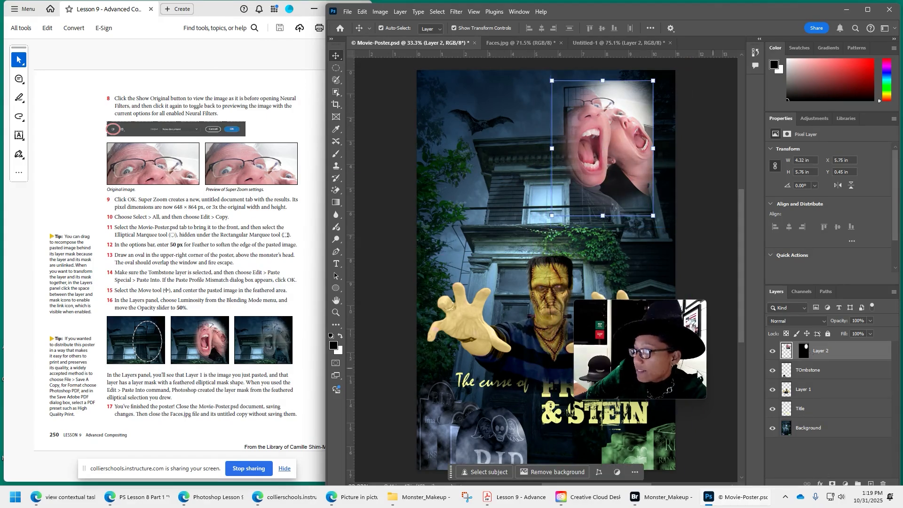
{"action": "left_click_drag", "start_coordinate": [659, 357], "coordinate": [362, 434]}
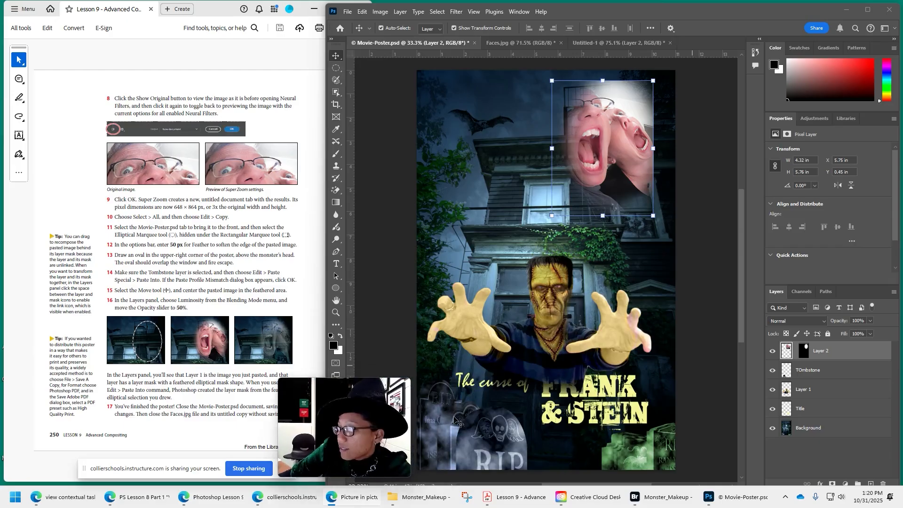
{"action": "mouse_move", "coordinate": [630, 136]}
{"action": "left_mouse_down"}
{"action": "mouse_move", "coordinate": [644, 87]}
{"action": "mouse_move", "coordinate": [639, 126]}
{"action": "left_mouse_up"}
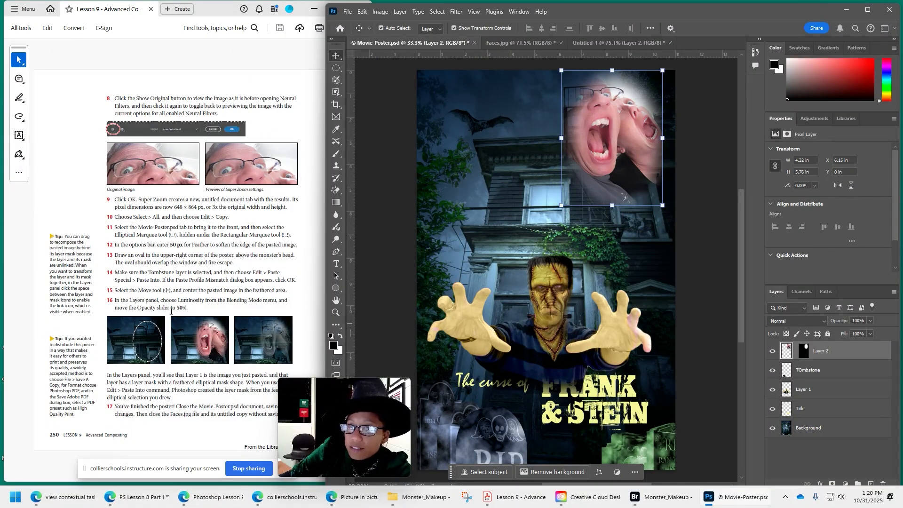
Reduce the pasted face layer's opacity to 52% and set its blending mode to Luminosity.
{"action": "left_click", "coordinate": [870, 321]}
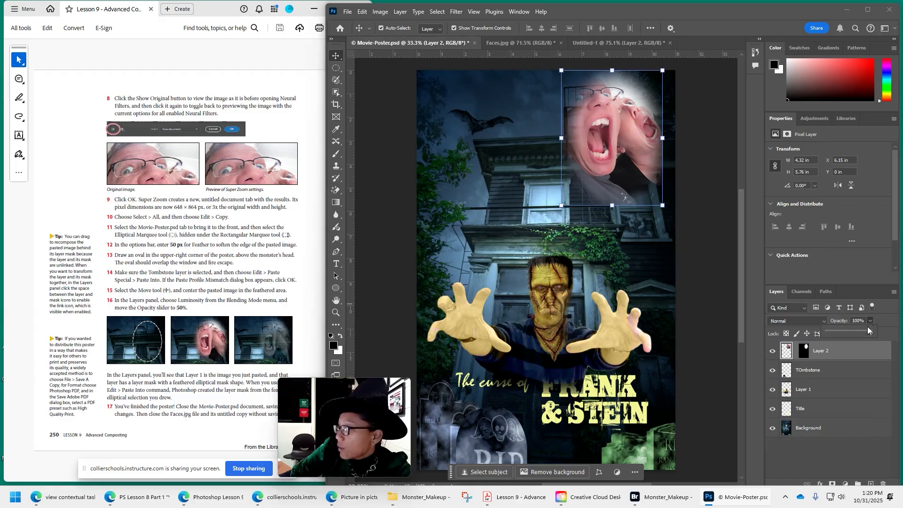
{"action": "left_click_drag", "start_coordinate": [853, 332], "coordinate": [851, 333]}
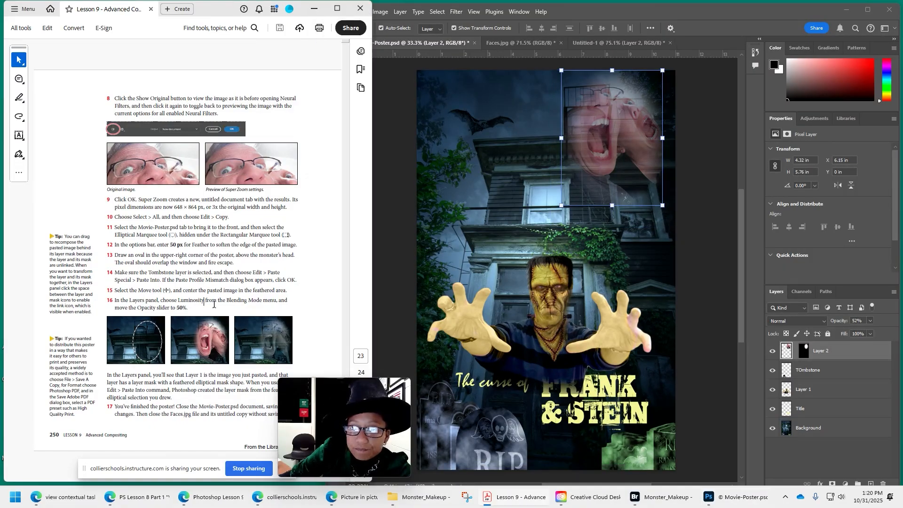
{"action": "left_click", "coordinate": [821, 321]}
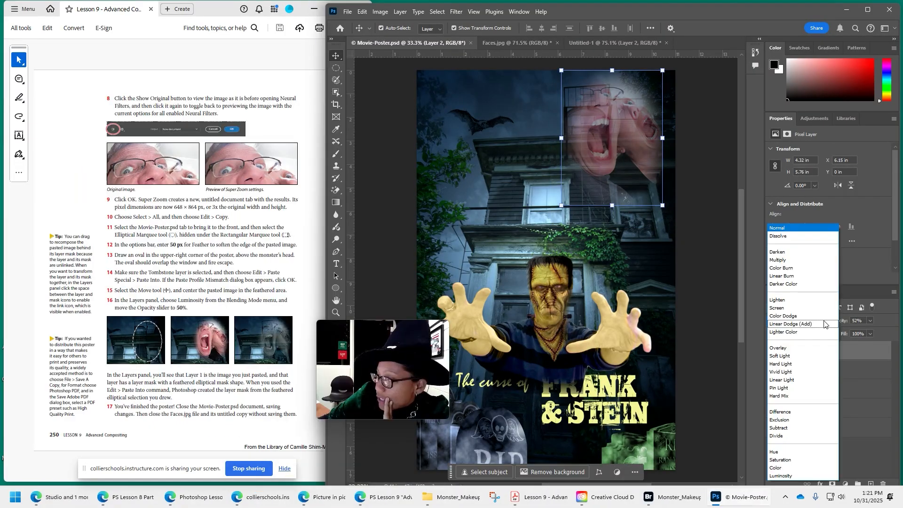
{"action": "left_click", "coordinate": [789, 476]}
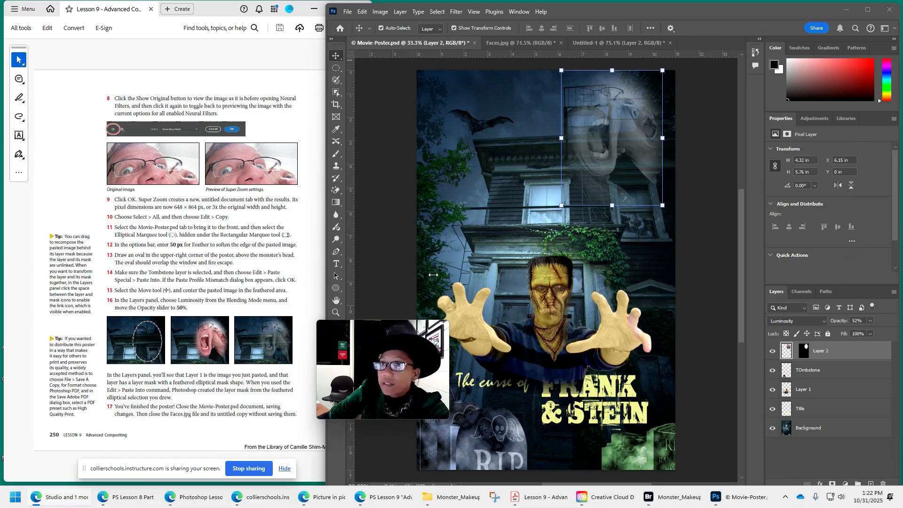
Switch to the PS Lesson 9 assignment page in the browser and compare its sample poster with the Photoshop poster.
{"action": "left_click", "coordinate": [401, 497]}
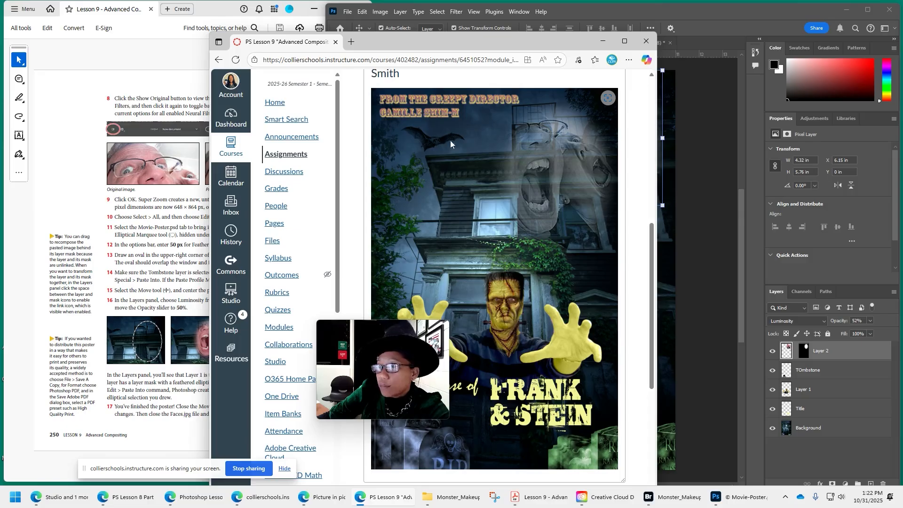
{"action": "left_click_drag", "start_coordinate": [387, 372], "coordinate": [818, 426]}
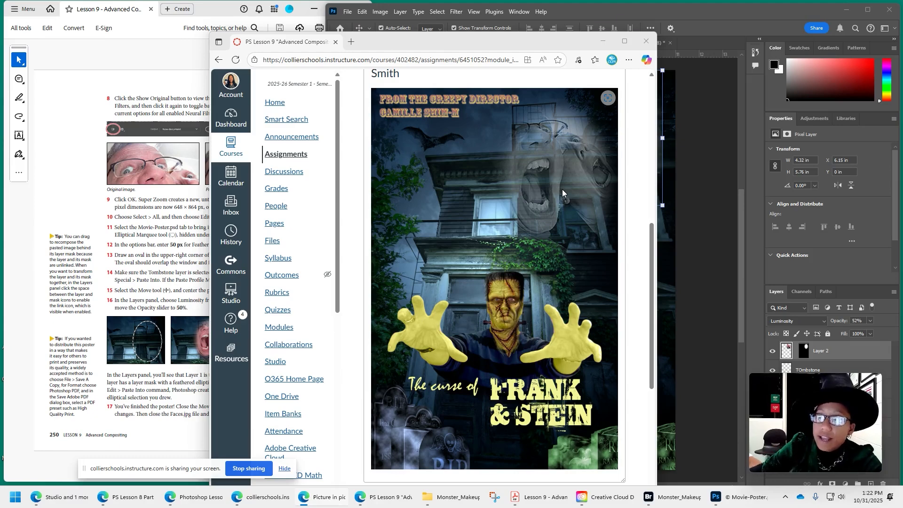
{"action": "left_click", "coordinate": [691, 259]}
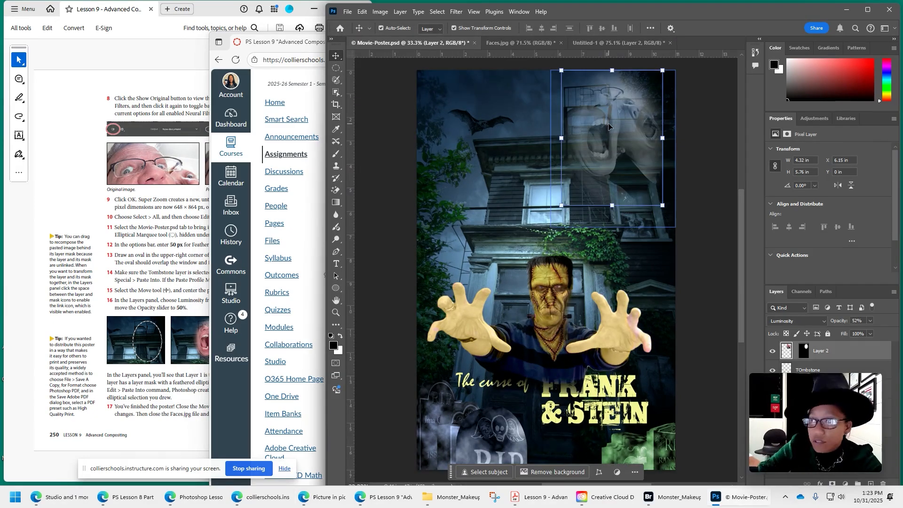
{"action": "left_click_drag", "start_coordinate": [826, 433], "coordinate": [713, 422]}
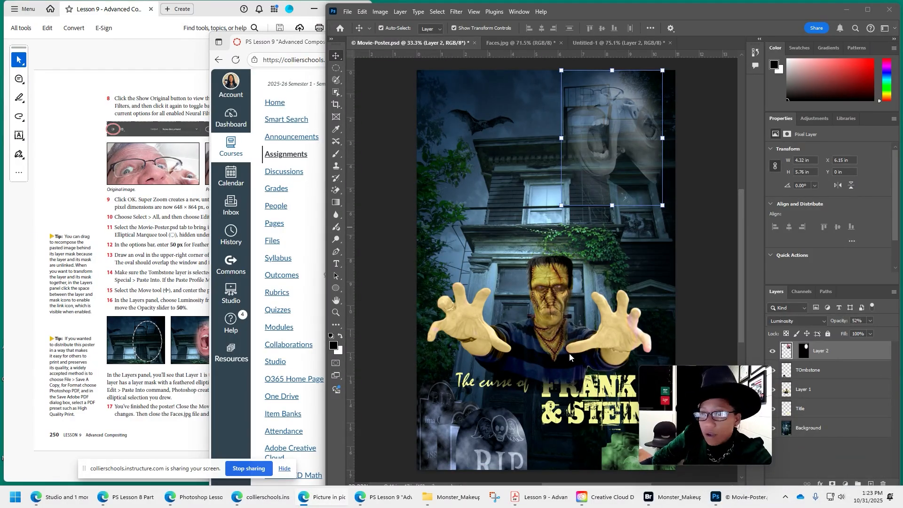
Move the monster on Layer 1 slightly up and to the right, centering it horizontally on the poster, and deselect the layer.
{"action": "left_click", "coordinate": [546, 353]}
{"action": "mouse_move", "coordinate": [547, 353]}
{"action": "left_mouse_down"}
{"action": "mouse_move", "coordinate": [553, 339]}
{"action": "mouse_move", "coordinate": [558, 346]}
{"action": "left_mouse_up"}
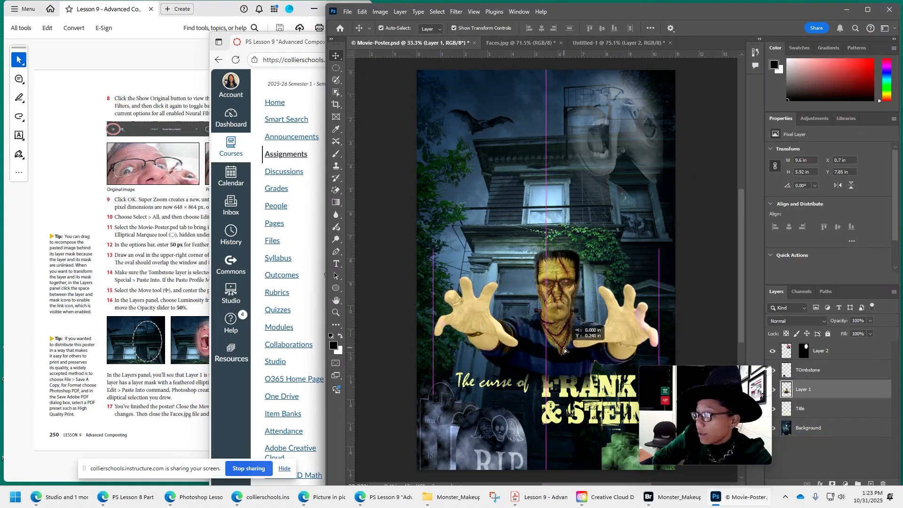
{"action": "left_click", "coordinate": [361, 324]}
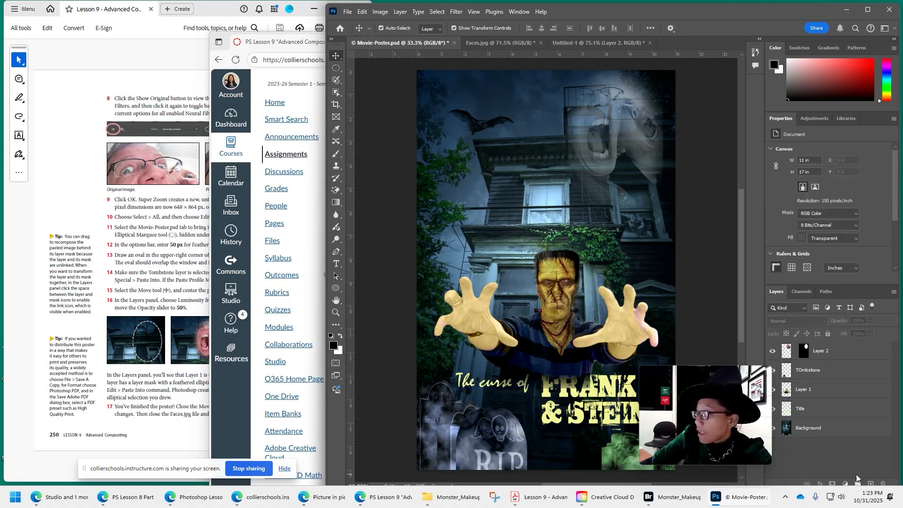
Add a two-line text credit near the bat reading "From the Creepy Director" with the director's full name on the second line.
{"action": "left_click", "coordinate": [336, 263]}
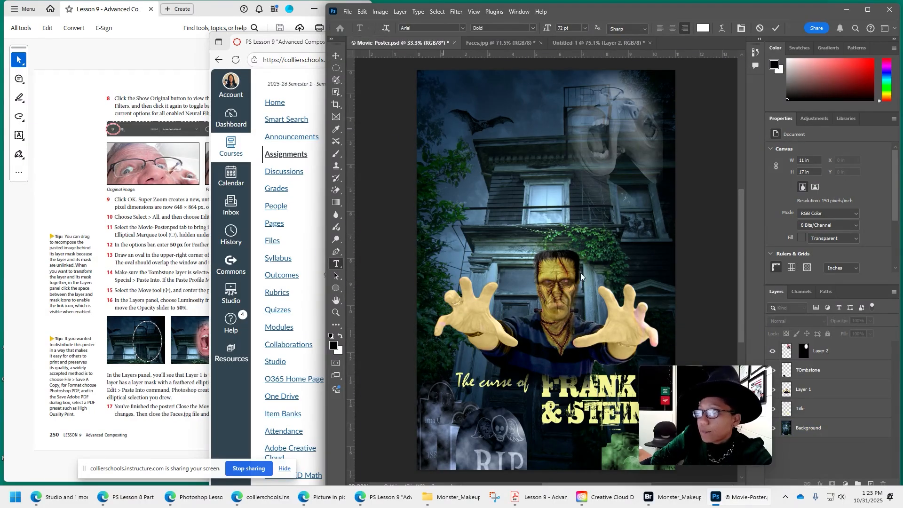
{"action": "type", "text": "F"}
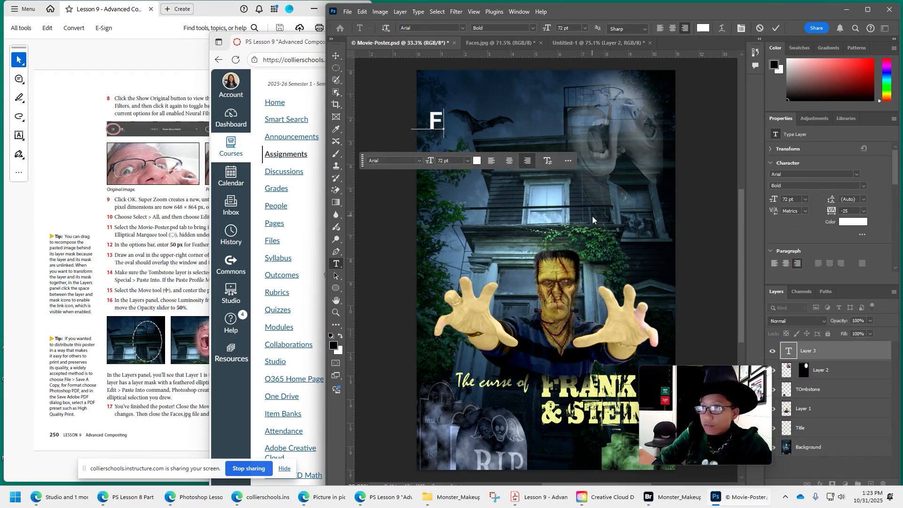
{"action": "type", "text": "ROM THE CREEPY CREATO"}
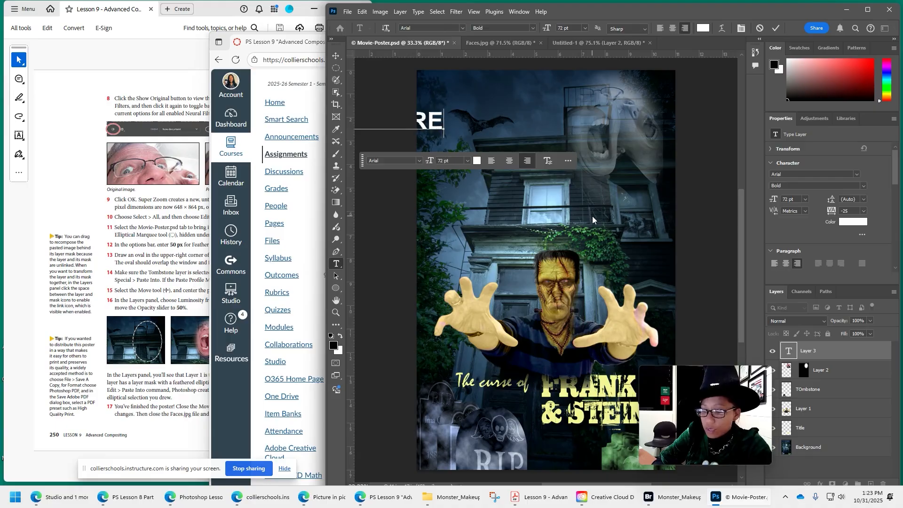
{"action": "type", "text": "R"}
{"action": "key", "text": "Return"}
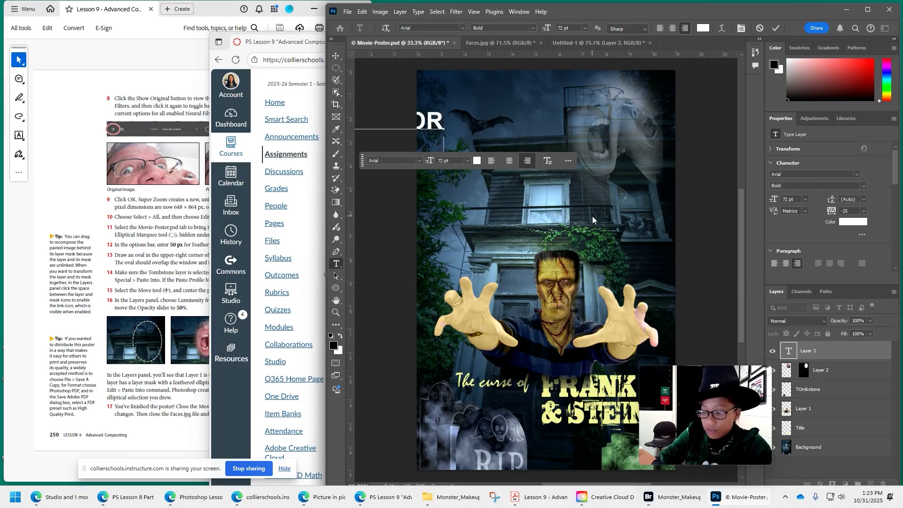
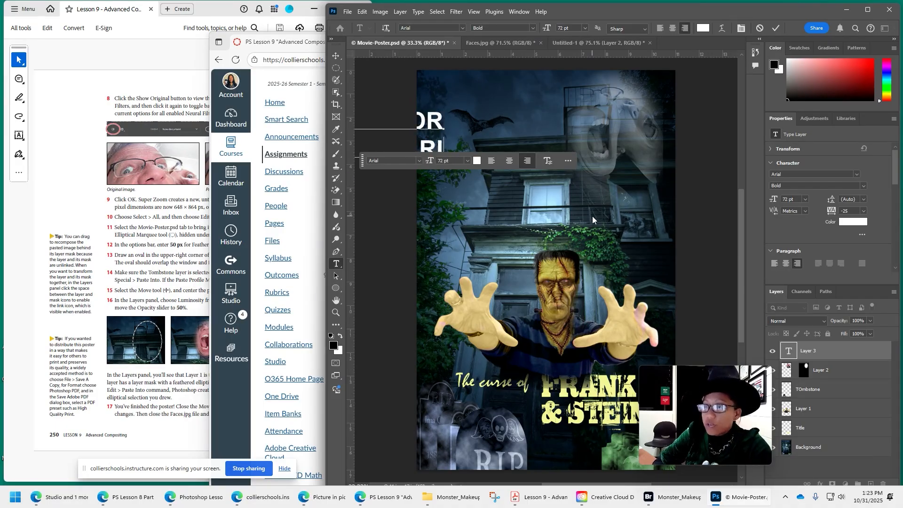
{"action": "key", "text": "ctrl+a"}
Scale the director credit down to 27.34 pt and place it in the poster's upper-left corner.
{"action": "left_click", "coordinate": [336, 55]}
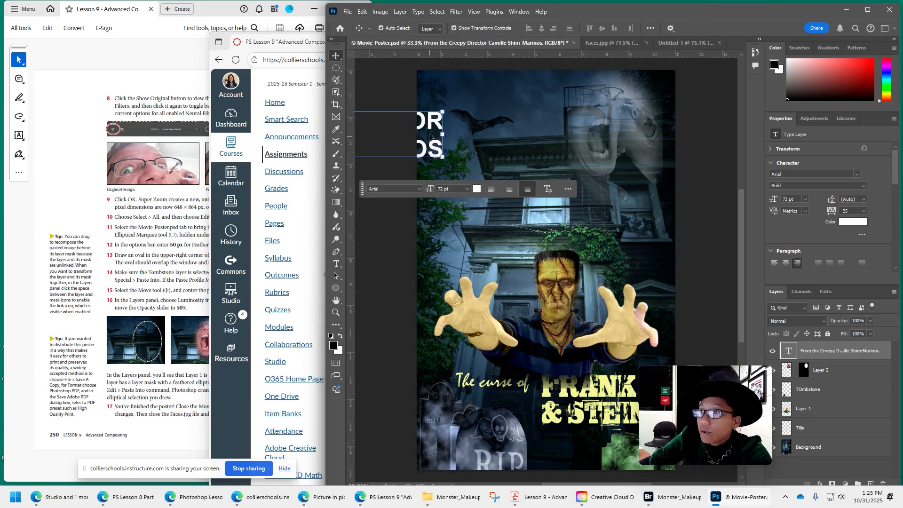
{"action": "left_click_drag", "start_coordinate": [431, 136], "coordinate": [640, 99]}
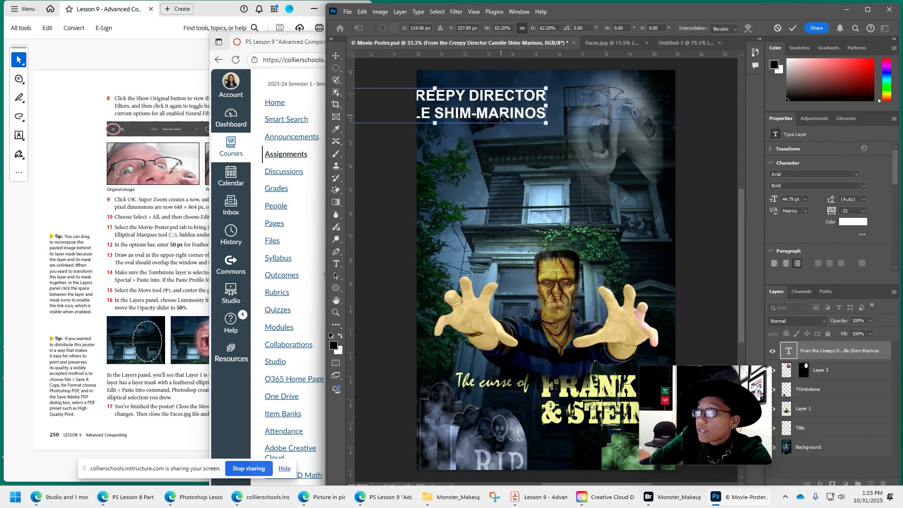
{"action": "left_click_drag", "start_coordinate": [503, 117], "coordinate": [536, 90]}
{"action": "key", "text": "Return"}
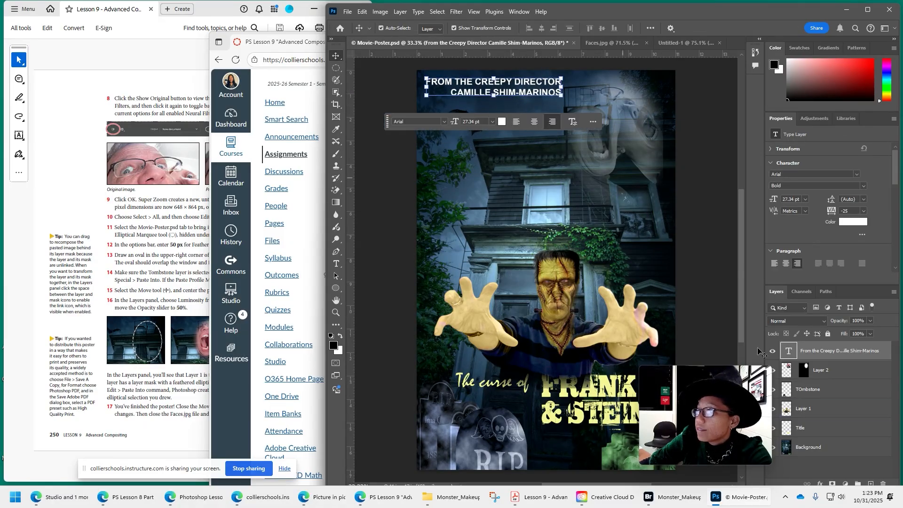
Add a Color Overlay layer style with Normal blend mode and 100% opacity to the director credit text layer.
{"action": "right_click", "coordinate": [819, 356]}
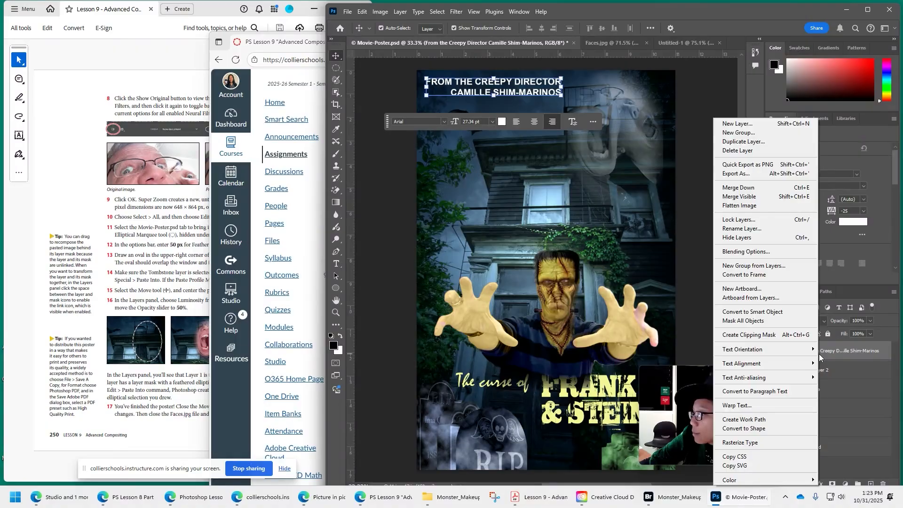
{"action": "left_click", "coordinate": [820, 483]}
{"action": "left_click", "coordinate": [820, 487]}
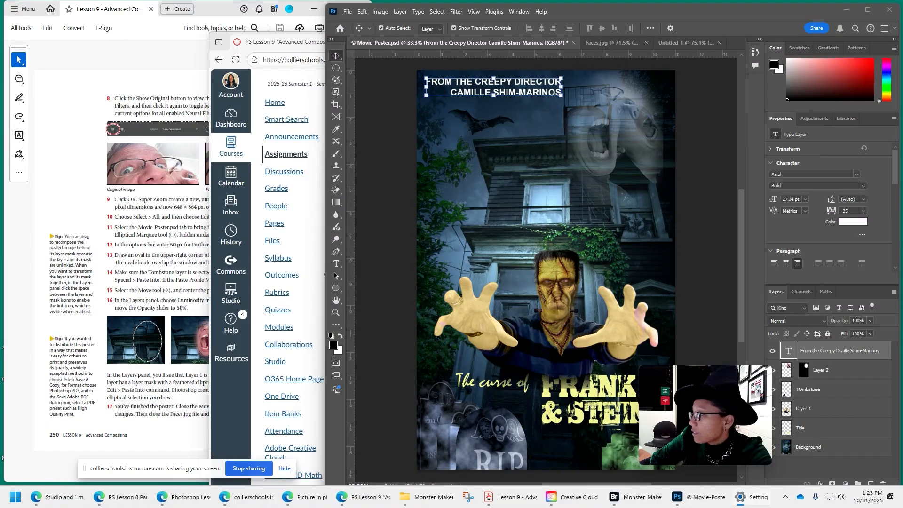
{"action": "left_click", "coordinate": [821, 488]}
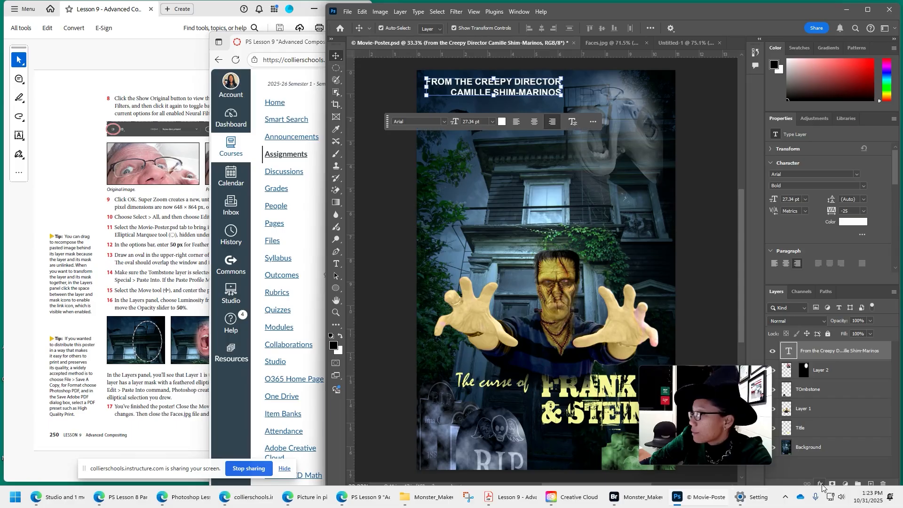
{"action": "left_click", "coordinate": [820, 484]}
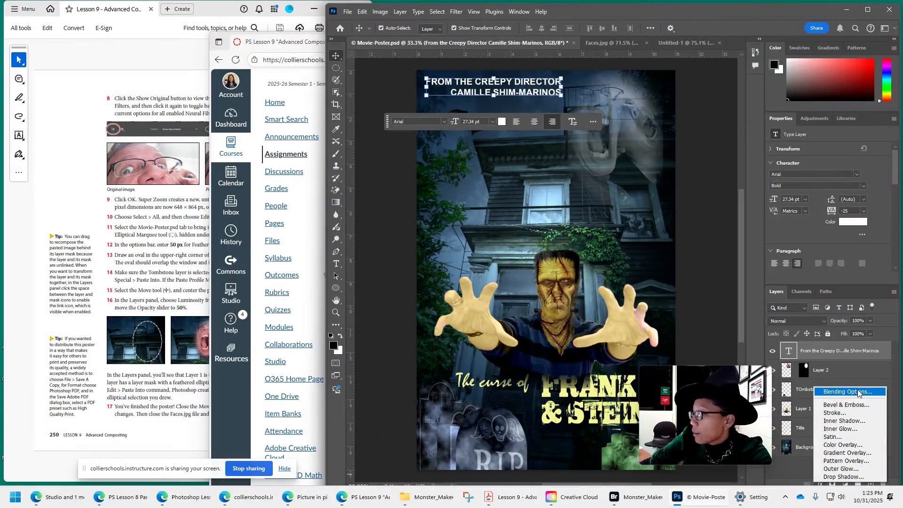
{"action": "left_click", "coordinate": [845, 444]}
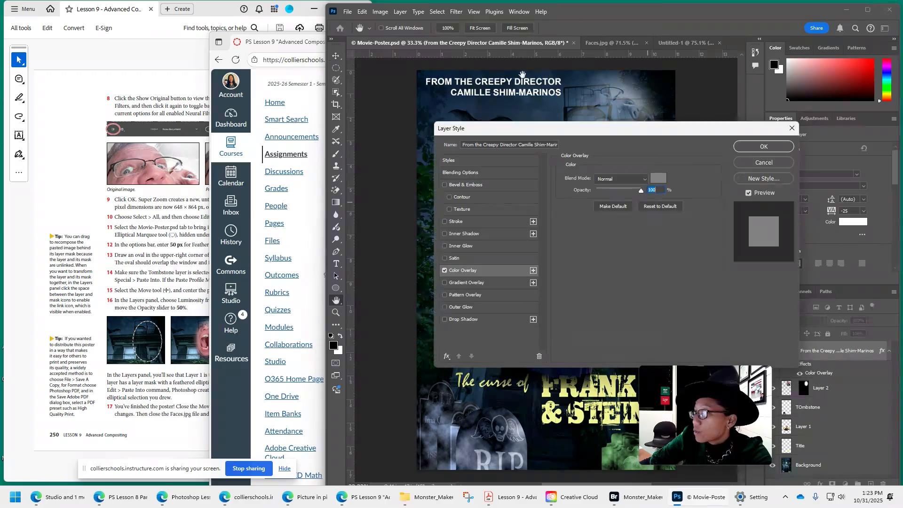
Add Inner Glow, Satin, Bevel & Emboss with Contour, and Outer Glow to the credit text and apply the layer style.
{"action": "left_click", "coordinate": [462, 246]}
{"action": "left_click_drag", "start_coordinate": [548, 132], "coordinate": [551, 149]}
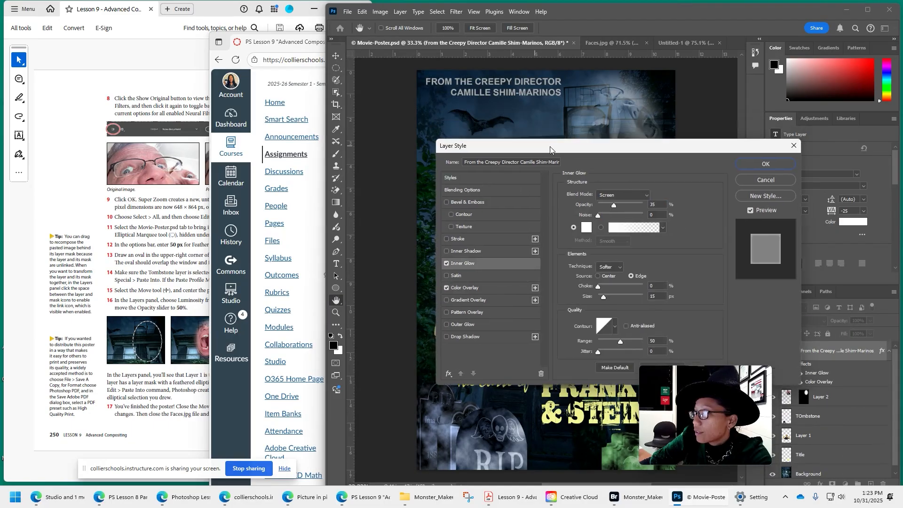
{"action": "left_click", "coordinate": [465, 277]}
{"action": "left_click", "coordinate": [464, 215]}
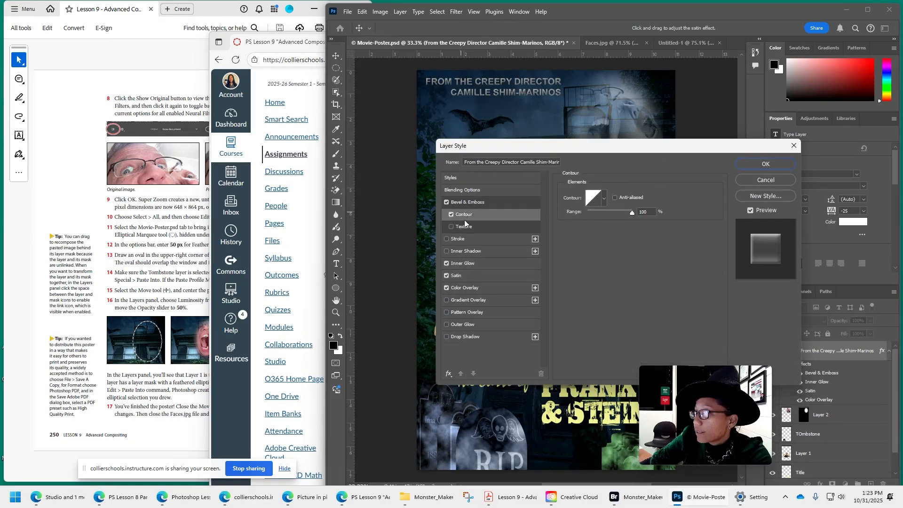
{"action": "left_click", "coordinate": [465, 324]}
{"action": "left_click", "coordinate": [766, 164]}
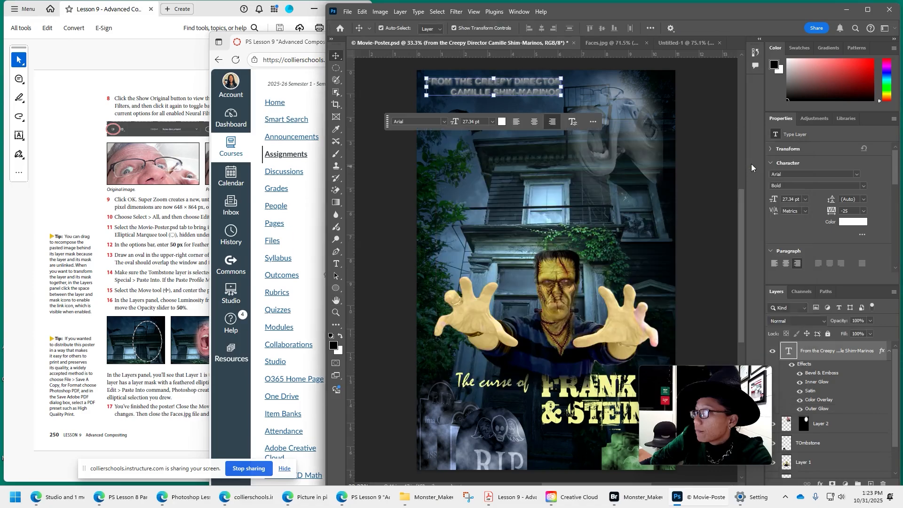
Edit the credit text so the first line reads "Directors" and add a second director's full name on a third line.
{"action": "left_click", "coordinate": [347, 11]}
{"action": "mouse_move", "coordinate": [368, 178]}
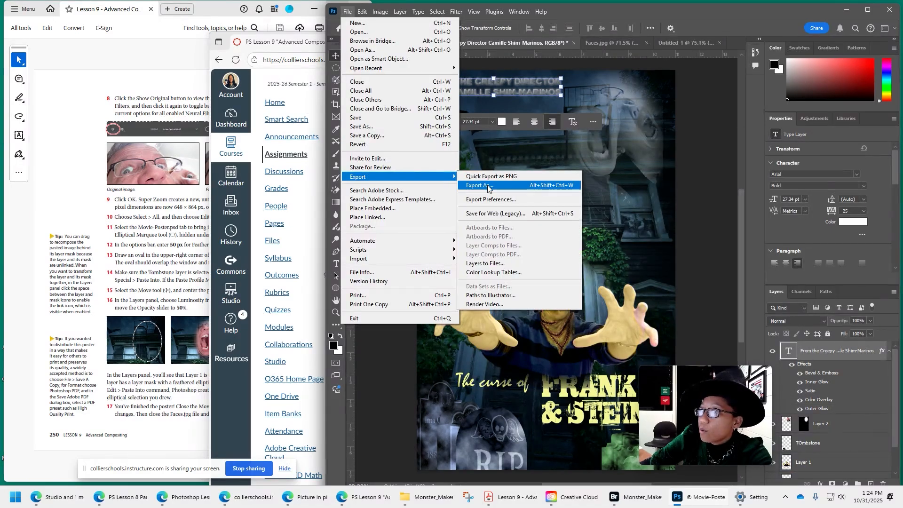
{"action": "left_click", "coordinate": [522, 89]}
{"action": "left_click", "coordinate": [540, 83]}
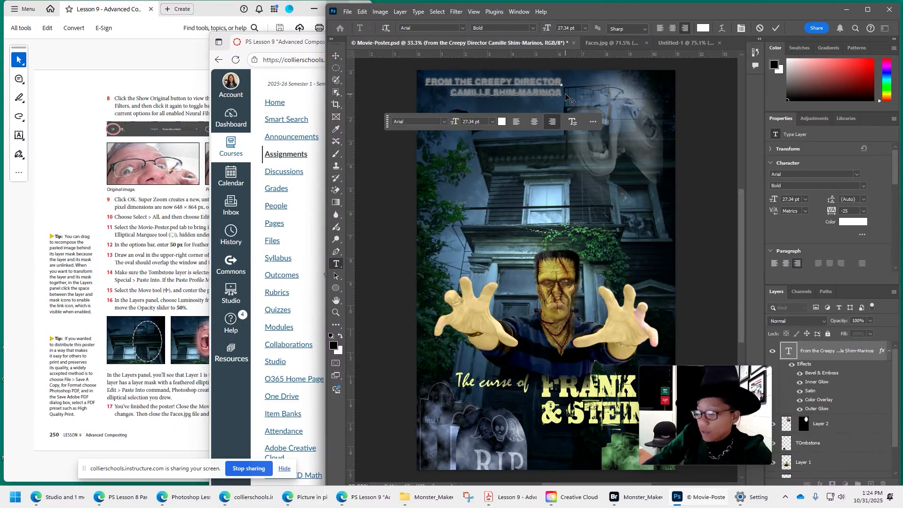
{"action": "type", "text": "S"}
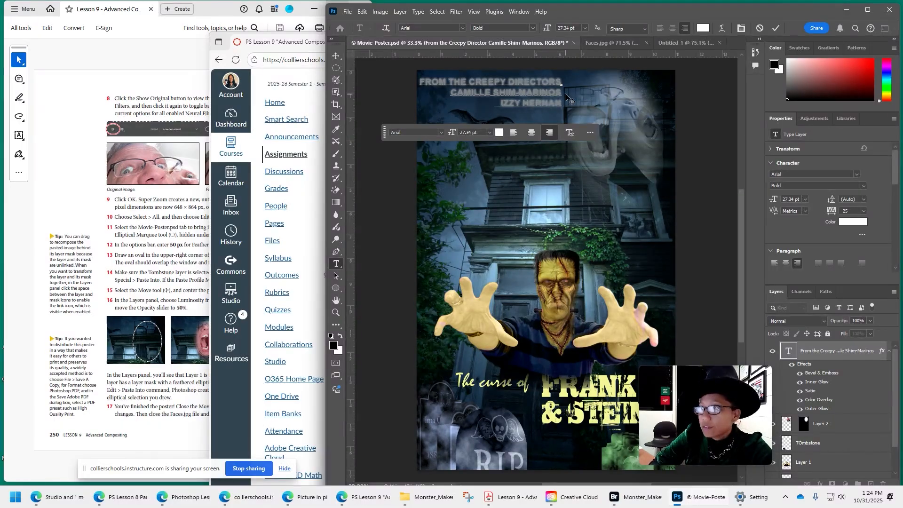
{"action": "type", "text": "DEZ"}
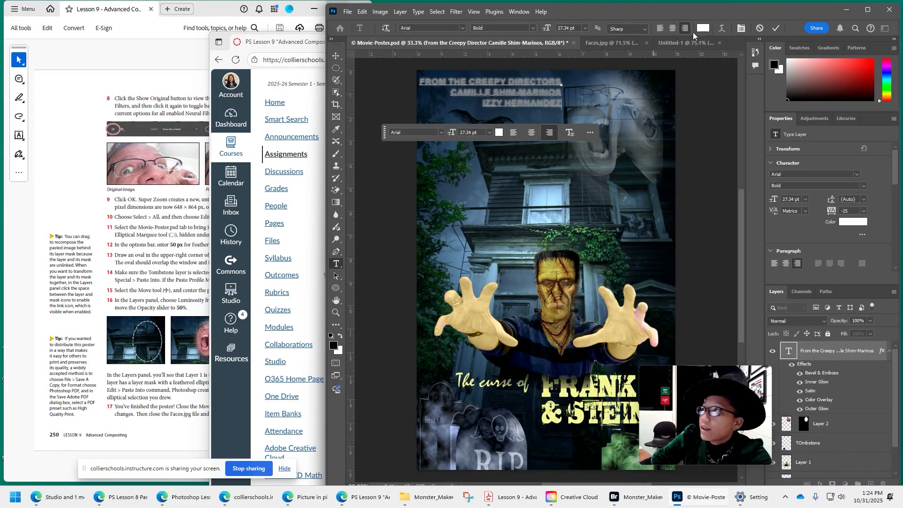
Left-align all three lines of the directors credit and move the text back to the poster's upper-left corner.
{"action": "left_click", "coordinate": [659, 28]}
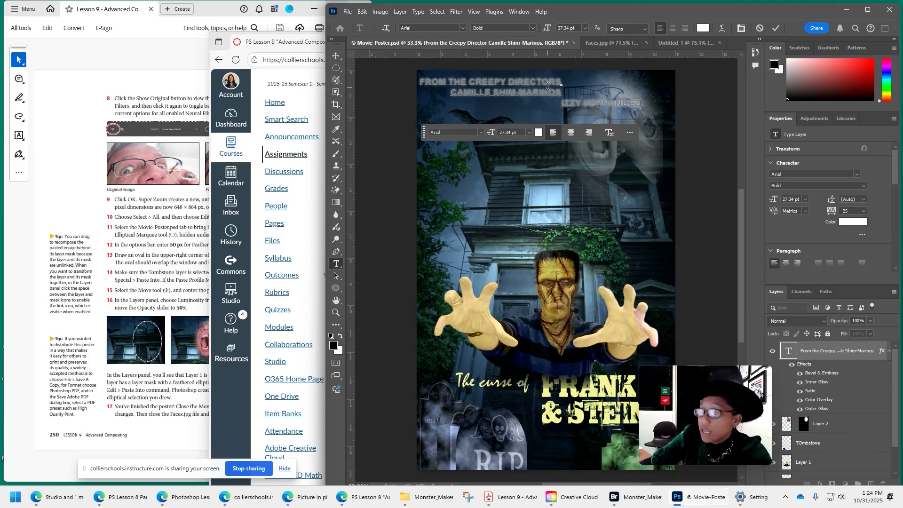
{"action": "key", "text": "ctrl+a"}
{"action": "left_click", "coordinate": [660, 28]}
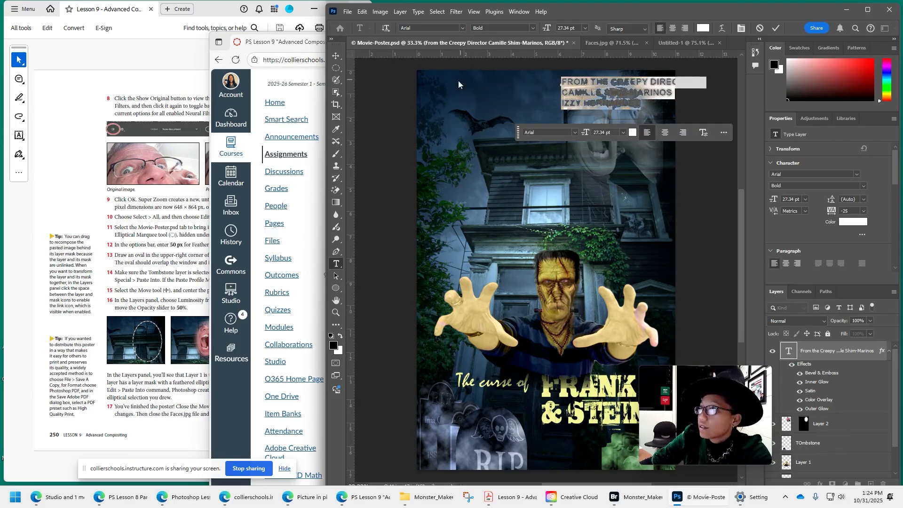
{"action": "left_click", "coordinate": [334, 57]}
{"action": "left_click_drag", "start_coordinate": [619, 89], "coordinate": [482, 89]}
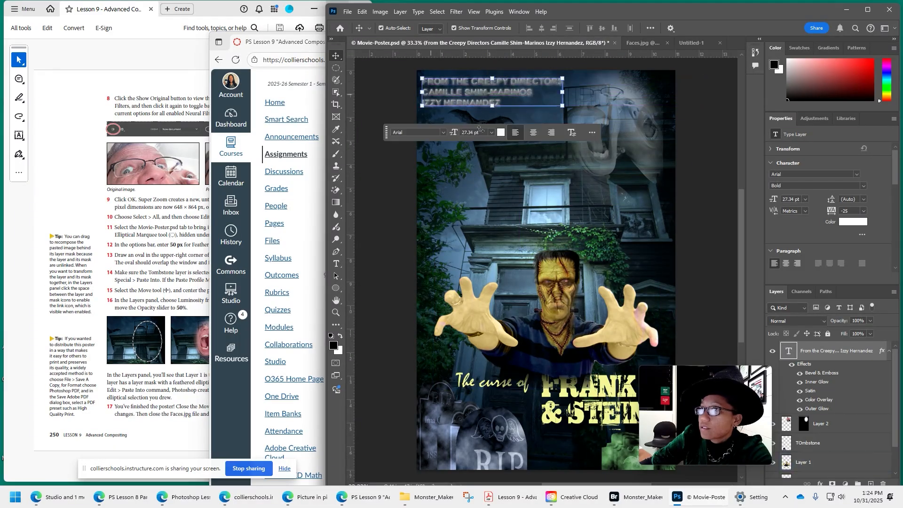